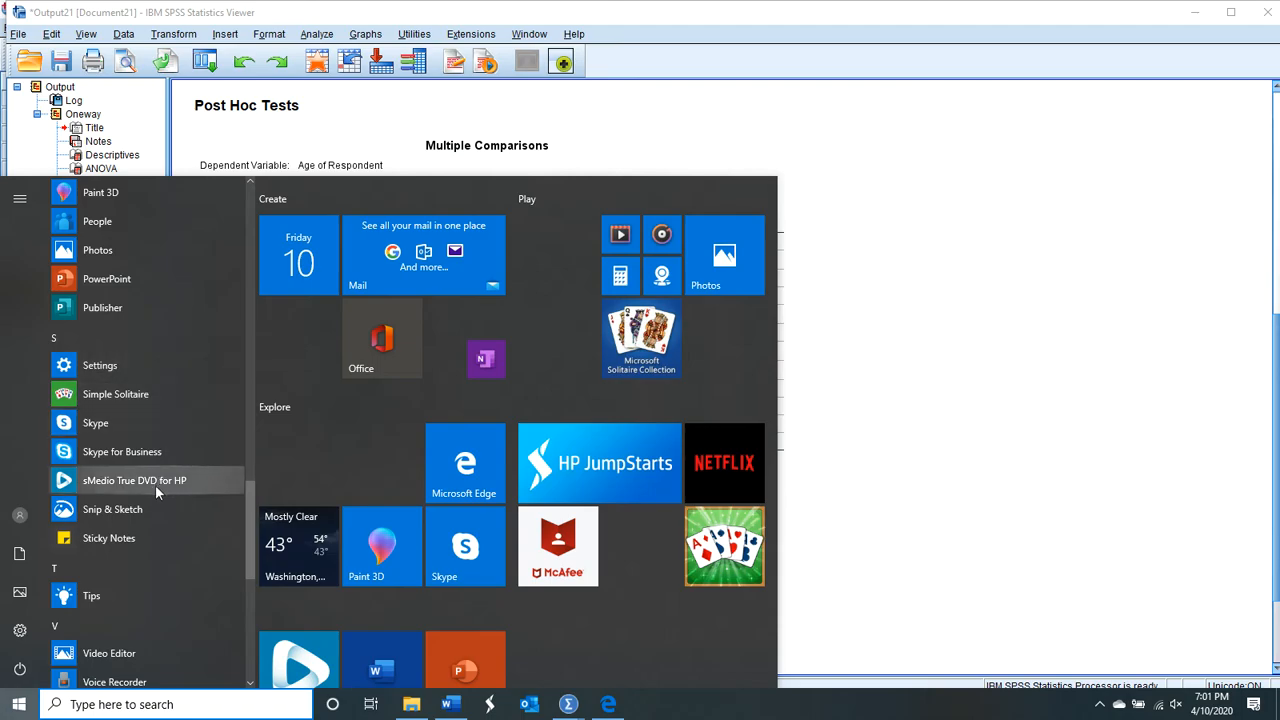
{"action": "left_click", "coordinate": [148, 508]}
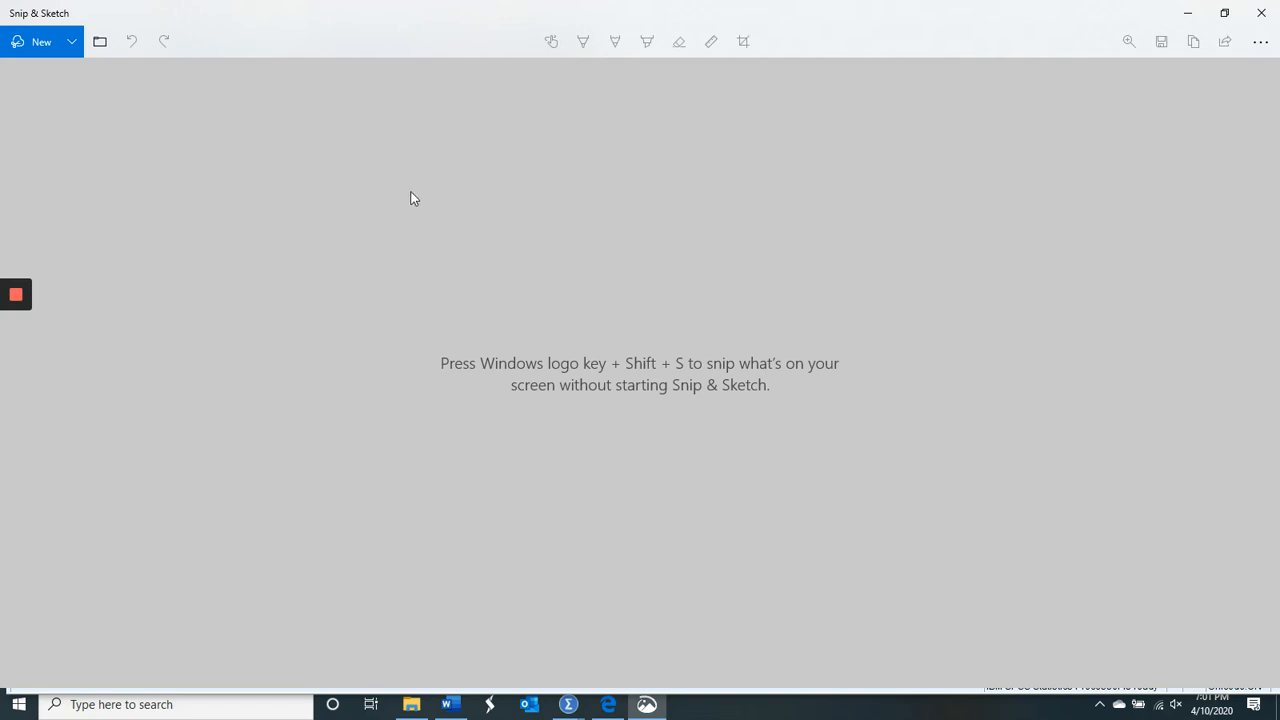
{"action": "left_click", "coordinate": [28, 42]}
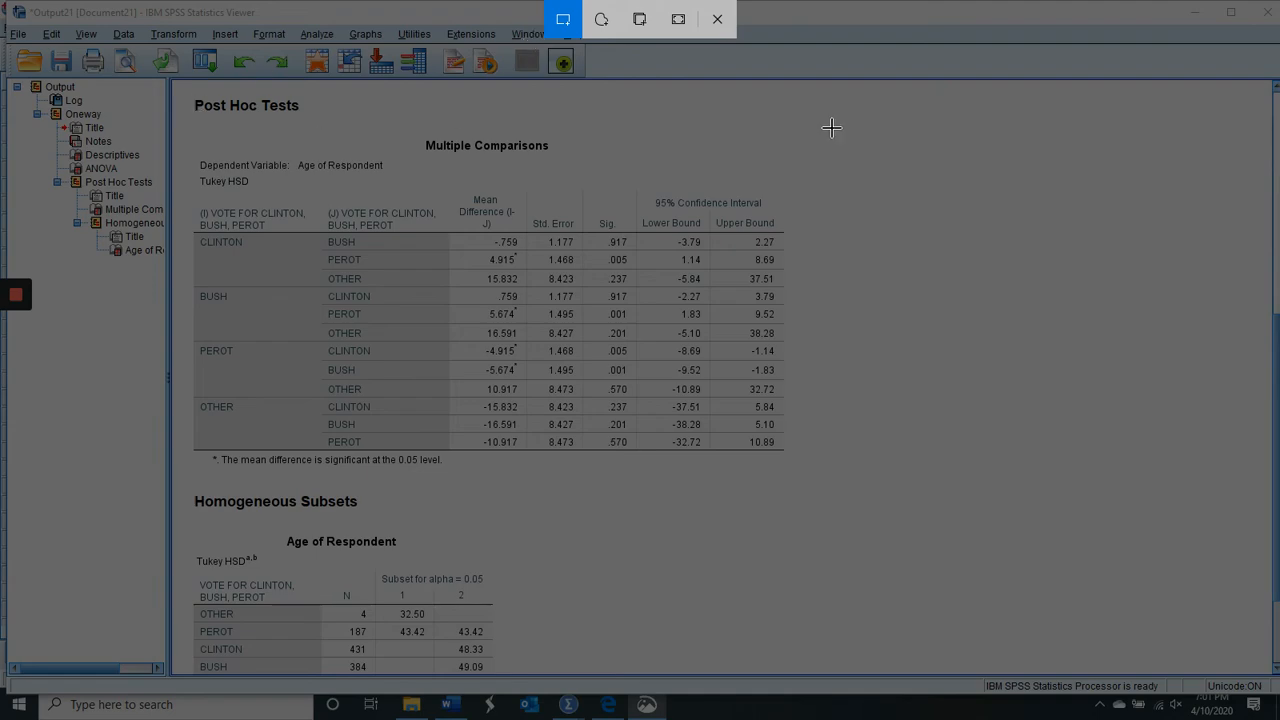
{"action": "left_click", "coordinate": [716, 20]}
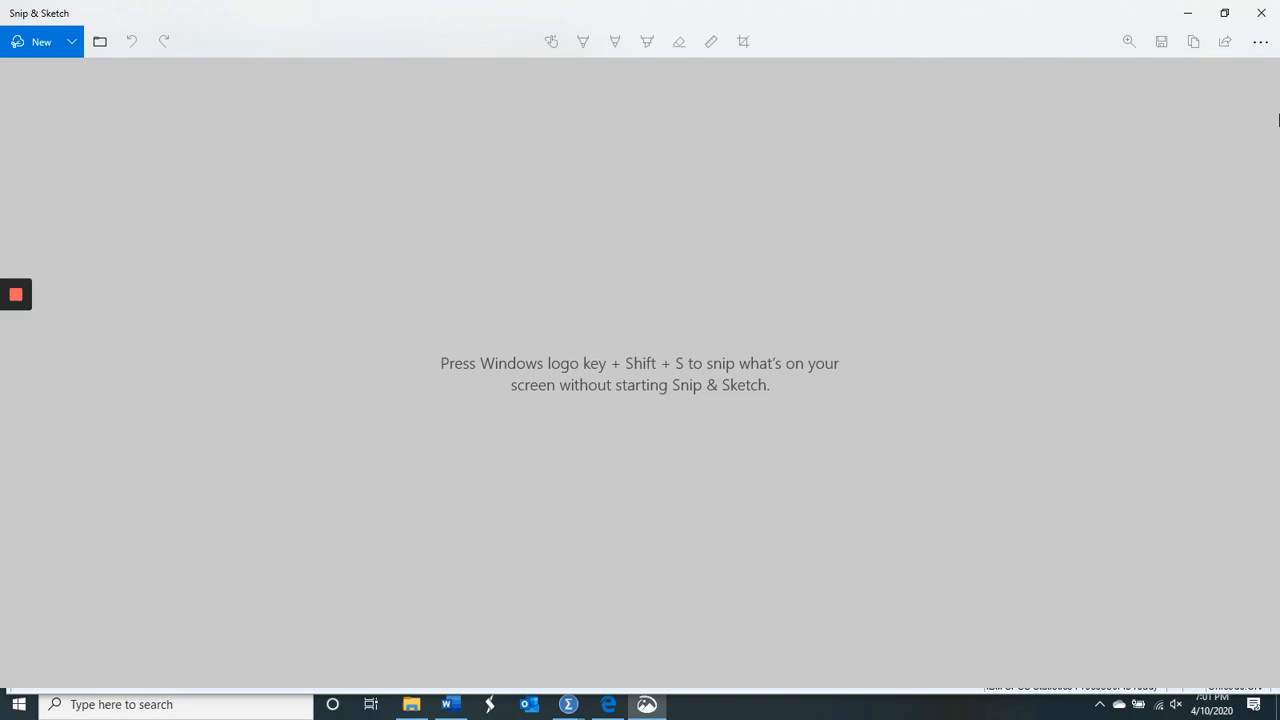
{"action": "left_click", "coordinate": [1261, 13]}
Capture a rectangular snip of the Oneway heading and the Descriptives table with Snip & Sketch.
{"action": "scroll", "coordinate": [1275, 183], "scroll_direction": "up", "scroll_amount": 5}
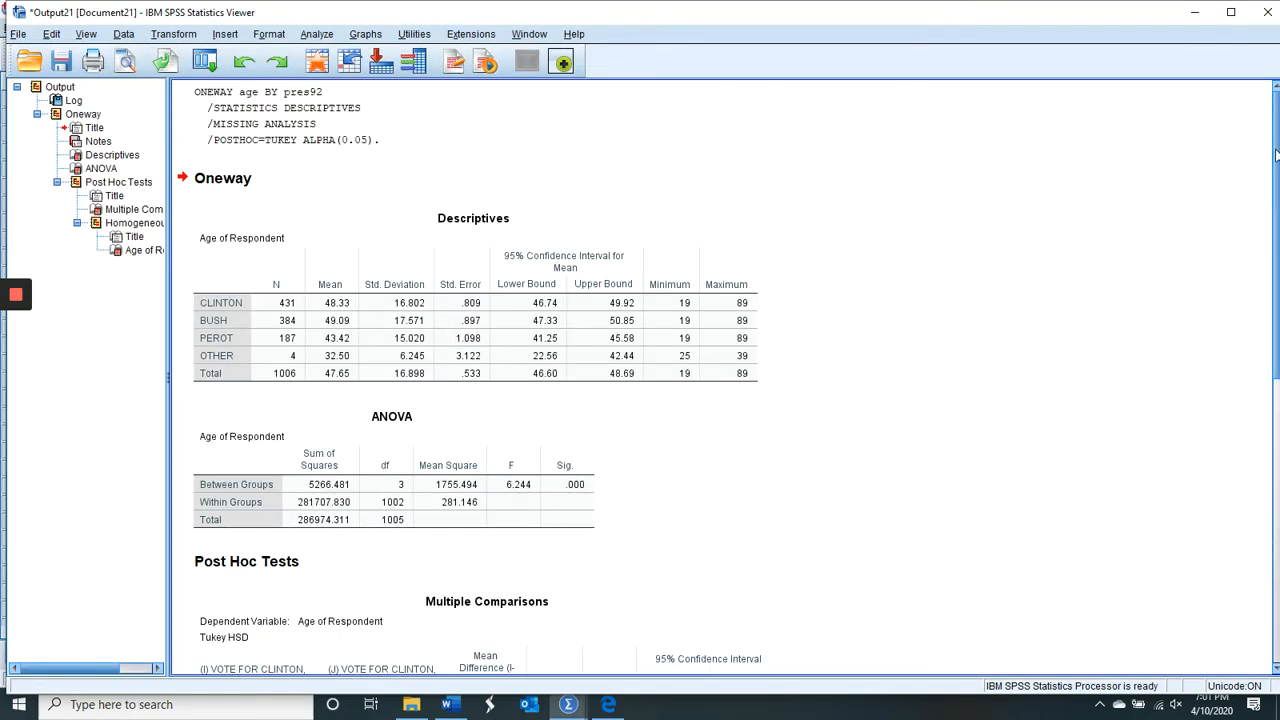
{"action": "left_click", "coordinate": [19, 704]}
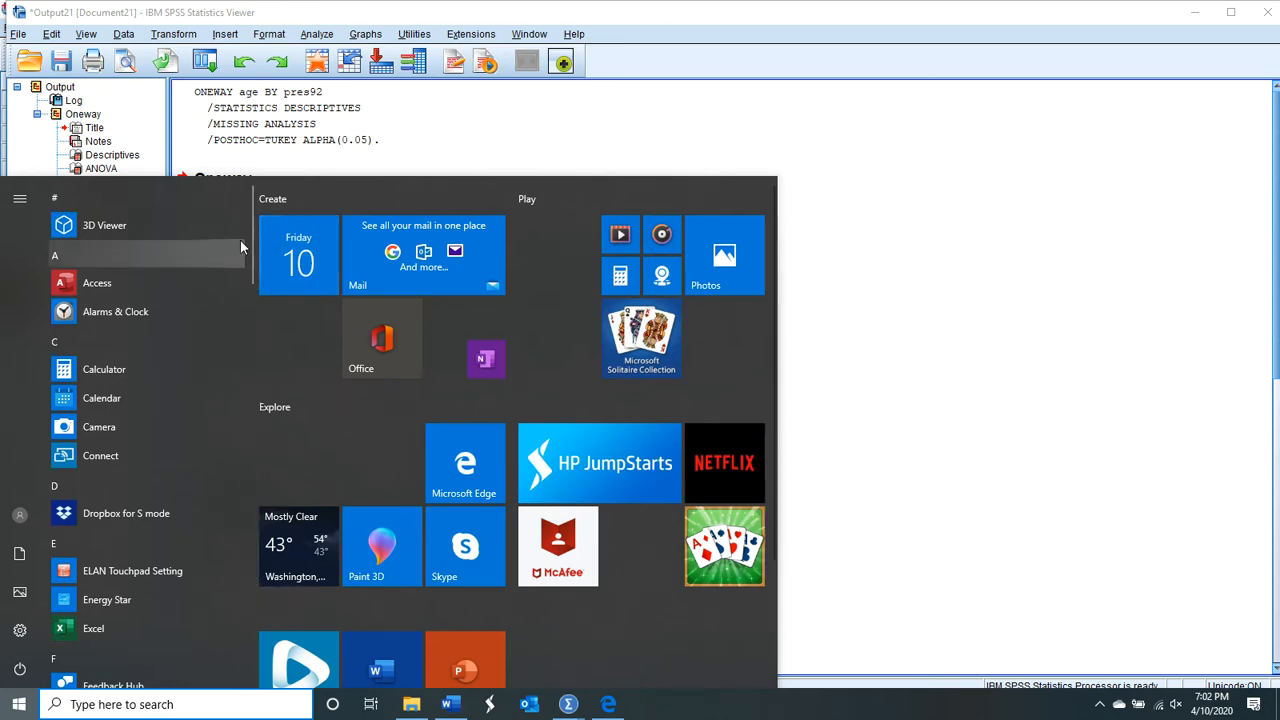
{"action": "left_click_drag", "start_coordinate": [247, 246], "coordinate": [273, 591]}
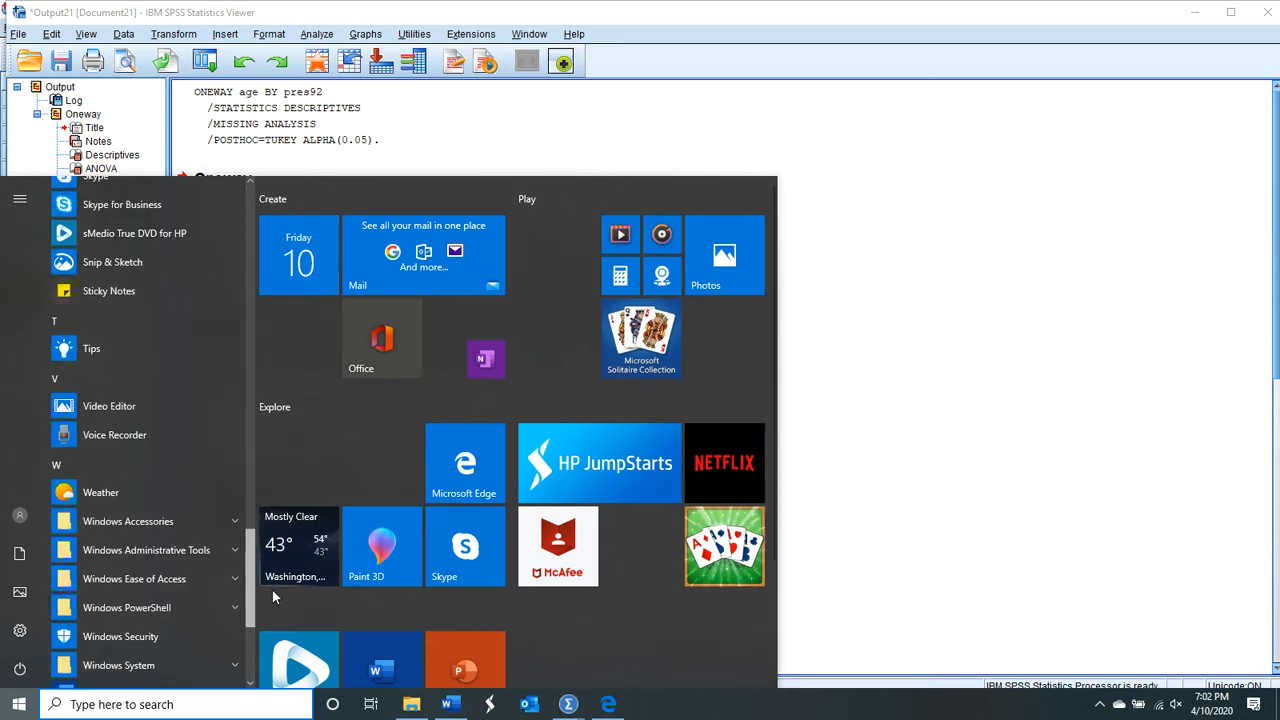
{"action": "scroll", "coordinate": [160, 590], "scroll_direction": "up", "scroll_amount": 3}
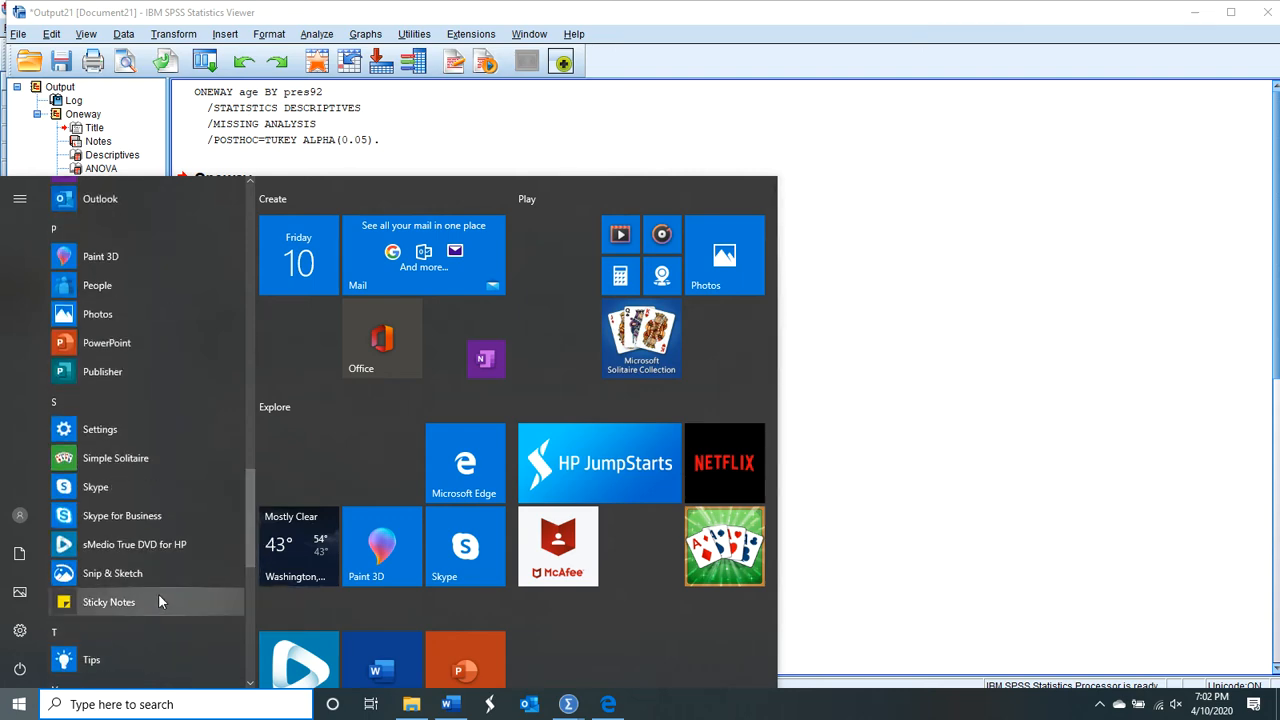
{"action": "left_click", "coordinate": [138, 573]}
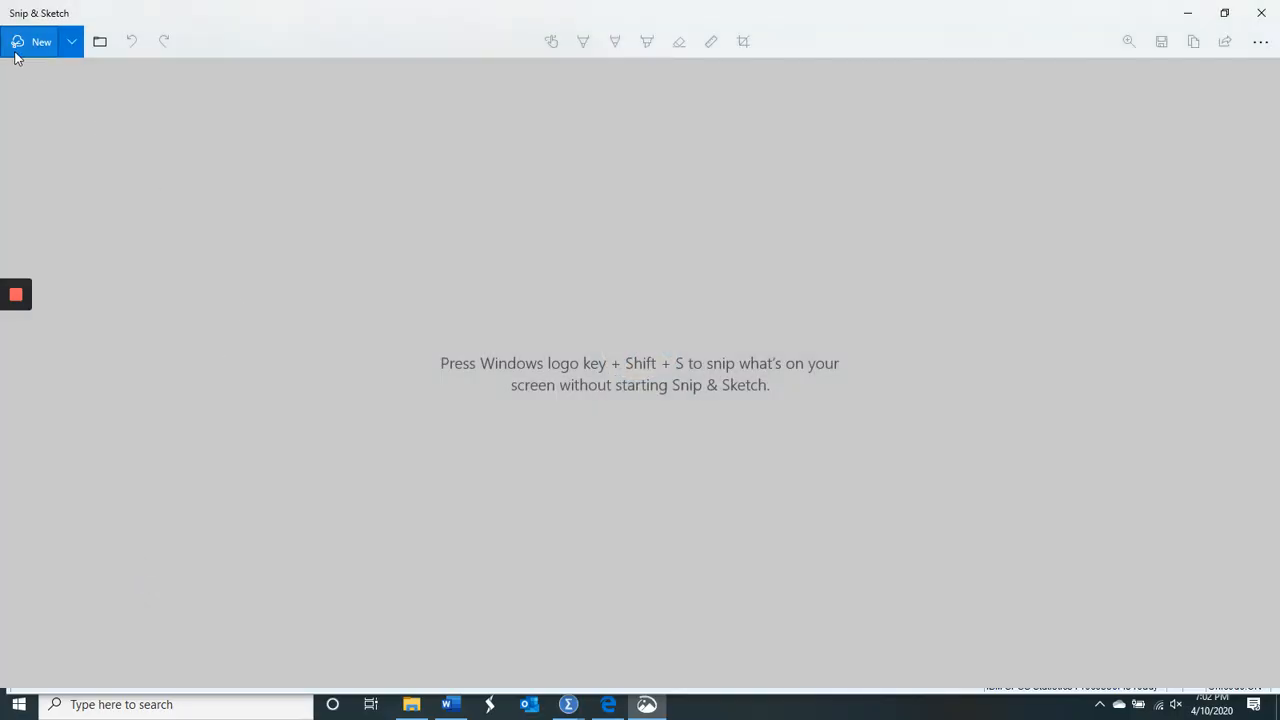
{"action": "left_click", "coordinate": [25, 48]}
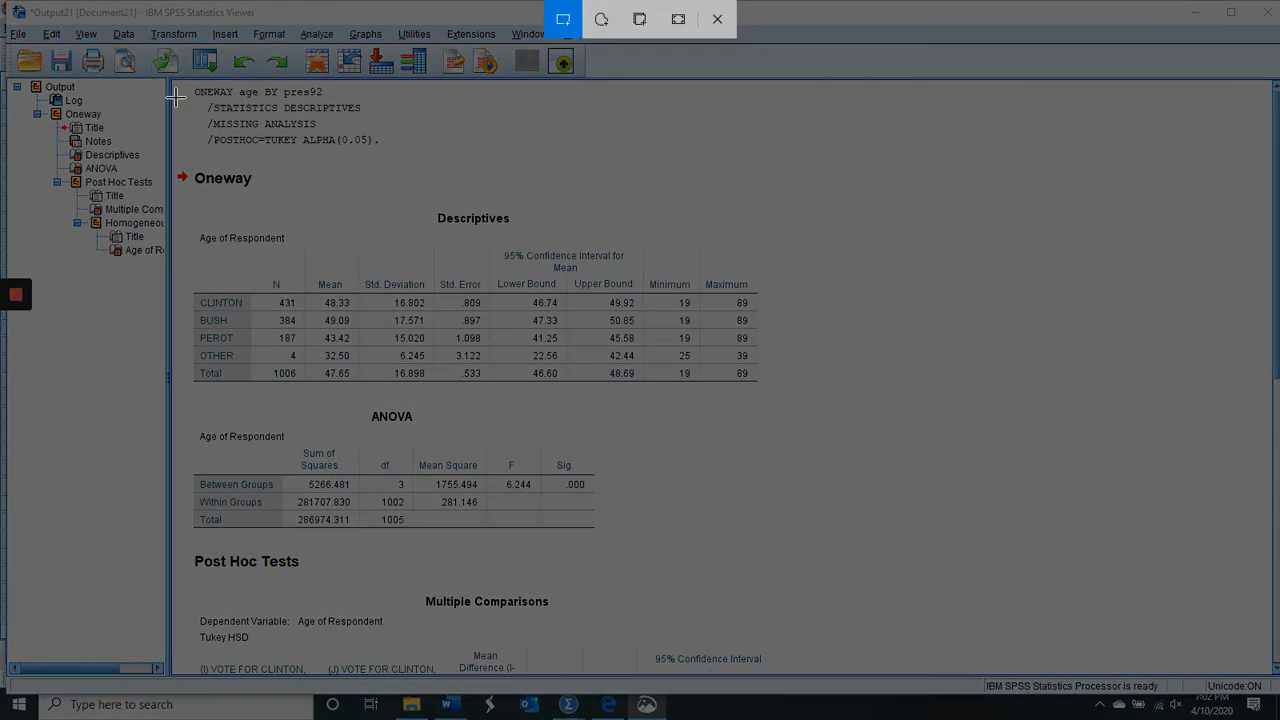
{"action": "mouse_move", "coordinate": [177, 173]}
{"action": "left_mouse_down"}
{"action": "mouse_move", "coordinate": [768, 240]}
{"action": "mouse_move", "coordinate": [795, 328]}
{"action": "mouse_move", "coordinate": [781, 399]}
{"action": "left_mouse_up"}
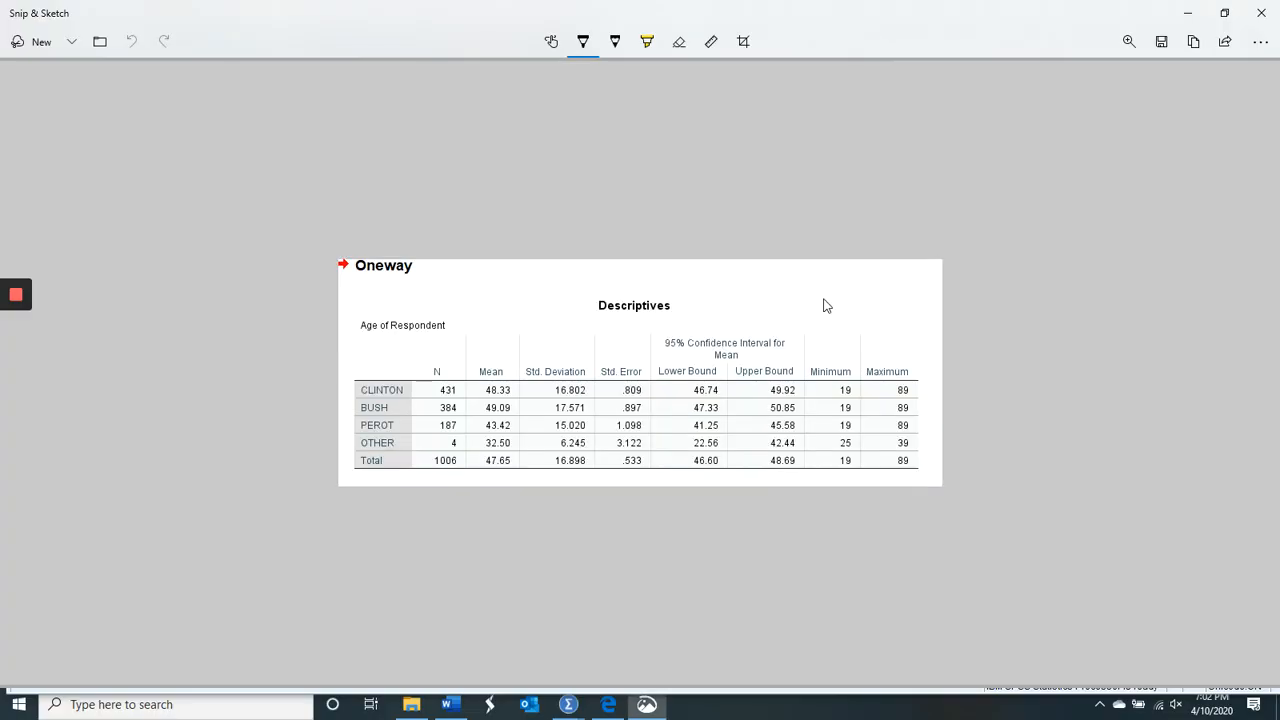
Draw an X beside PEROT, strike through the OTHER row and box the PEROT mean on the snip.
{"action": "left_click", "coordinate": [1129, 41]}
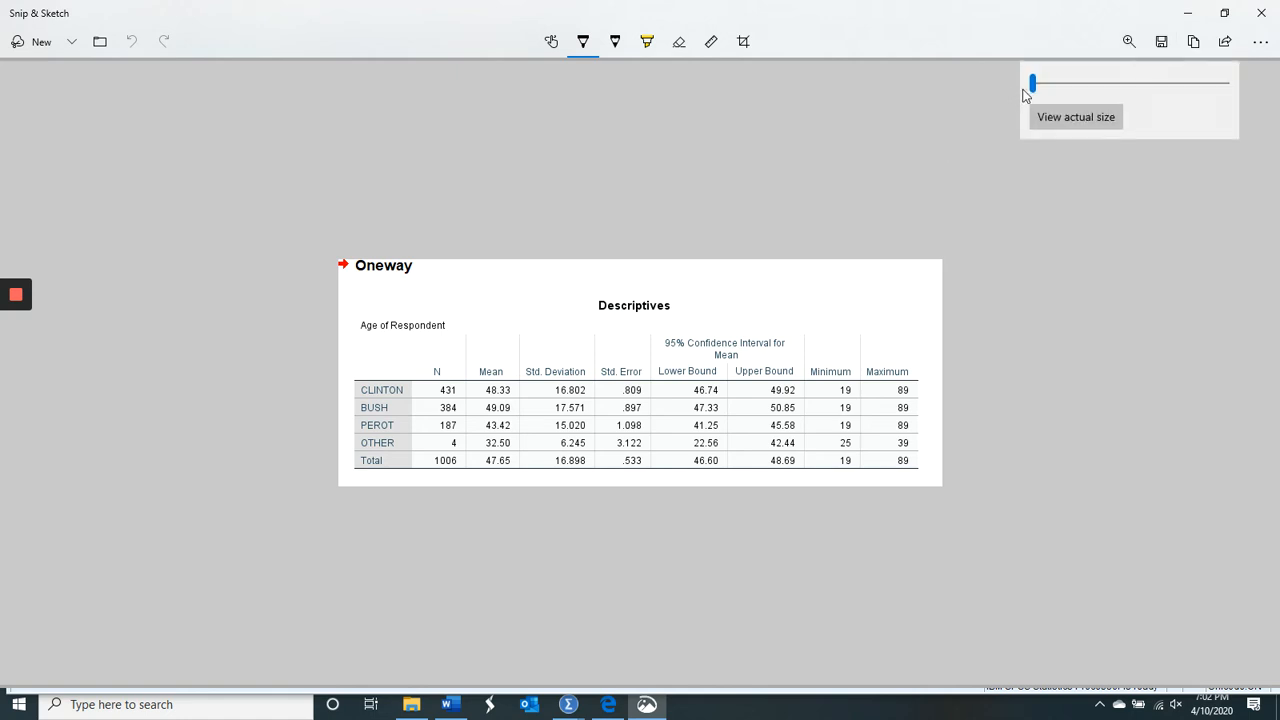
{"action": "left_click_drag", "start_coordinate": [1034, 84], "coordinate": [1090, 86]}
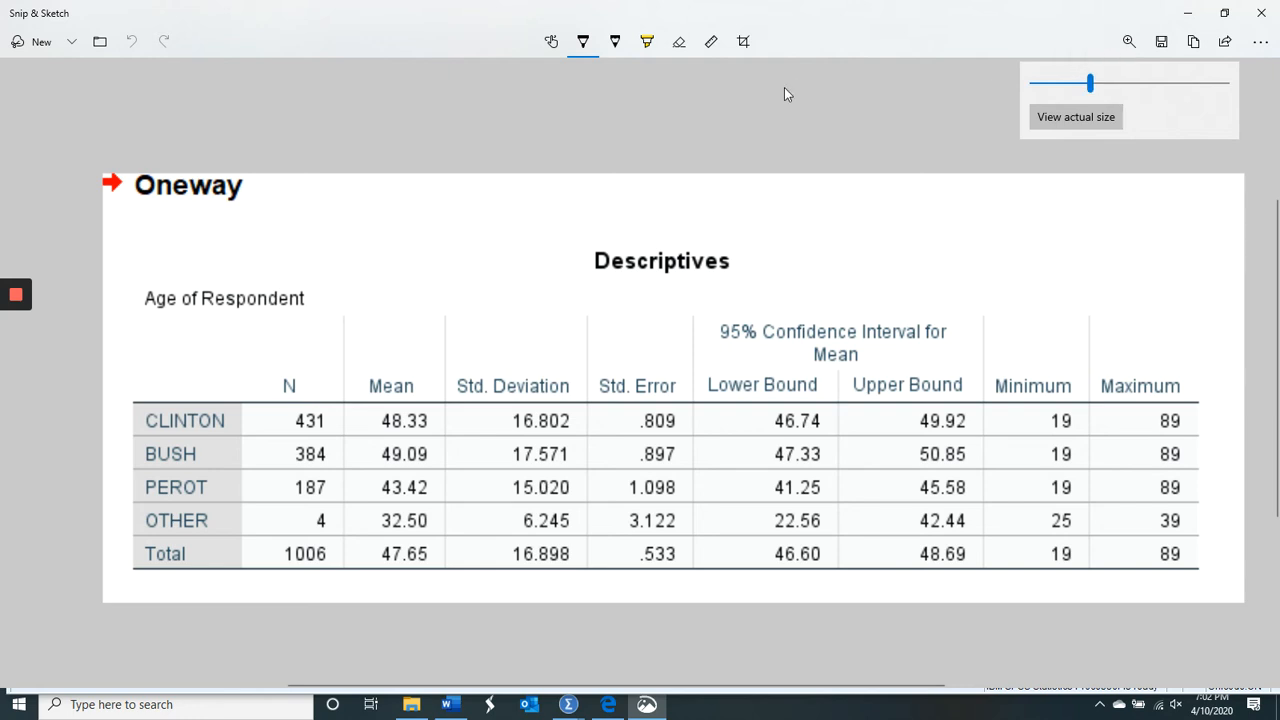
{"action": "left_click", "coordinate": [733, 112]}
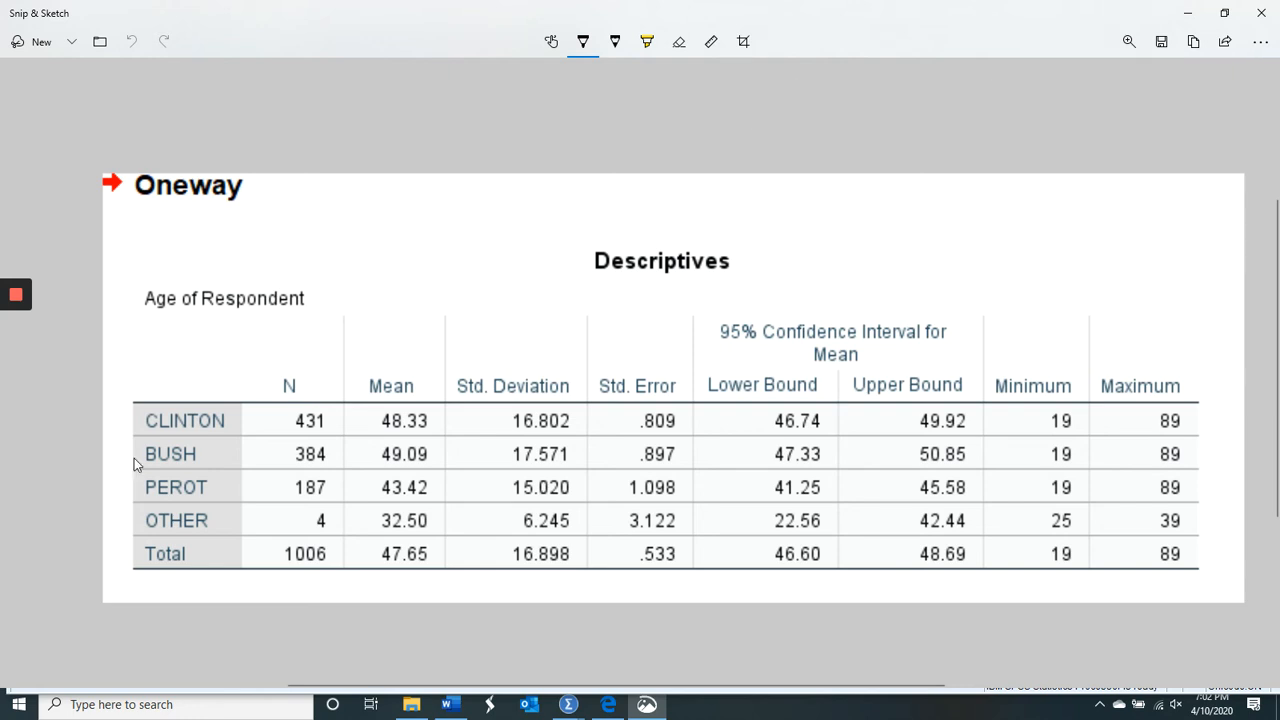
{"action": "left_click", "coordinate": [583, 41]}
{"action": "left_click", "coordinate": [489, 120]}
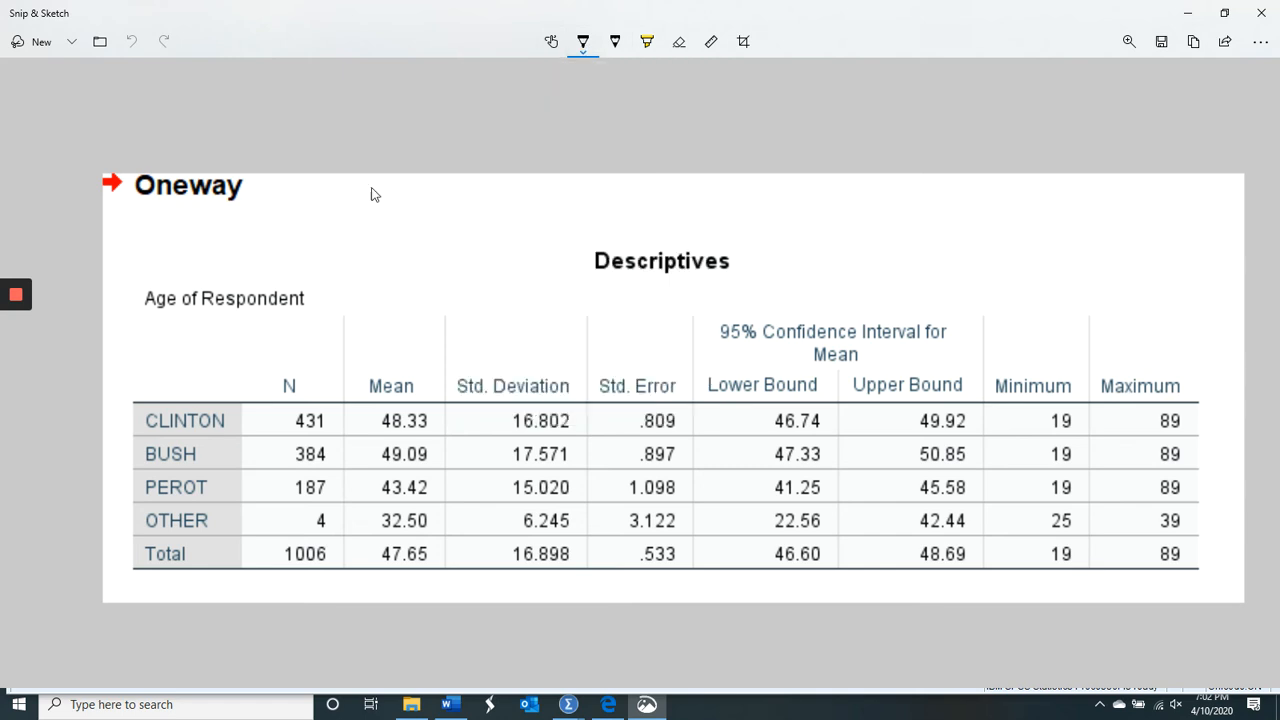
{"action": "mouse_move", "coordinate": [131, 490]}
{"action": "left_mouse_down"}
{"action": "mouse_move", "coordinate": [145, 481]}
{"action": "mouse_move", "coordinate": [136, 494]}
{"action": "mouse_move", "coordinate": [170, 517]}
{"action": "mouse_move", "coordinate": [568, 522]}
{"action": "left_mouse_up"}
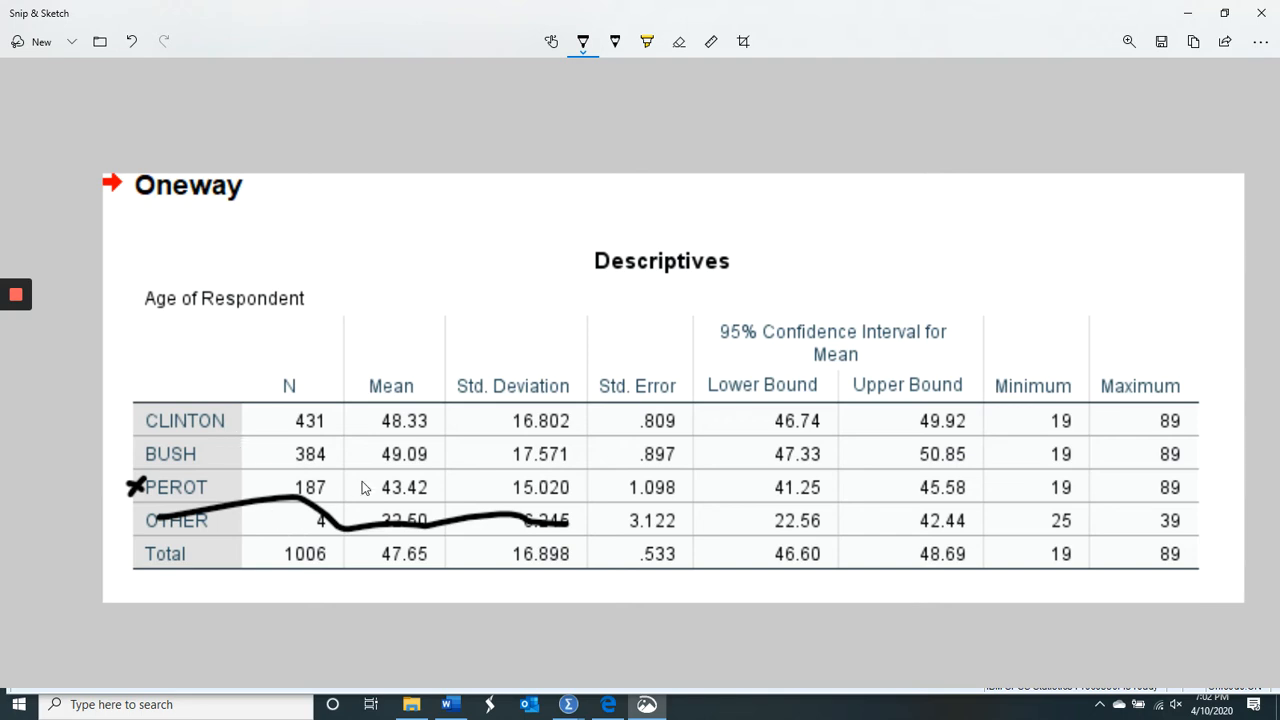
{"action": "mouse_move", "coordinate": [363, 487]}
{"action": "left_mouse_down"}
{"action": "mouse_move", "coordinate": [362, 500]}
{"action": "mouse_move", "coordinate": [440, 498]}
{"action": "mouse_move", "coordinate": [450, 480]}
{"action": "mouse_move", "coordinate": [366, 480]}
{"action": "left_mouse_up"}
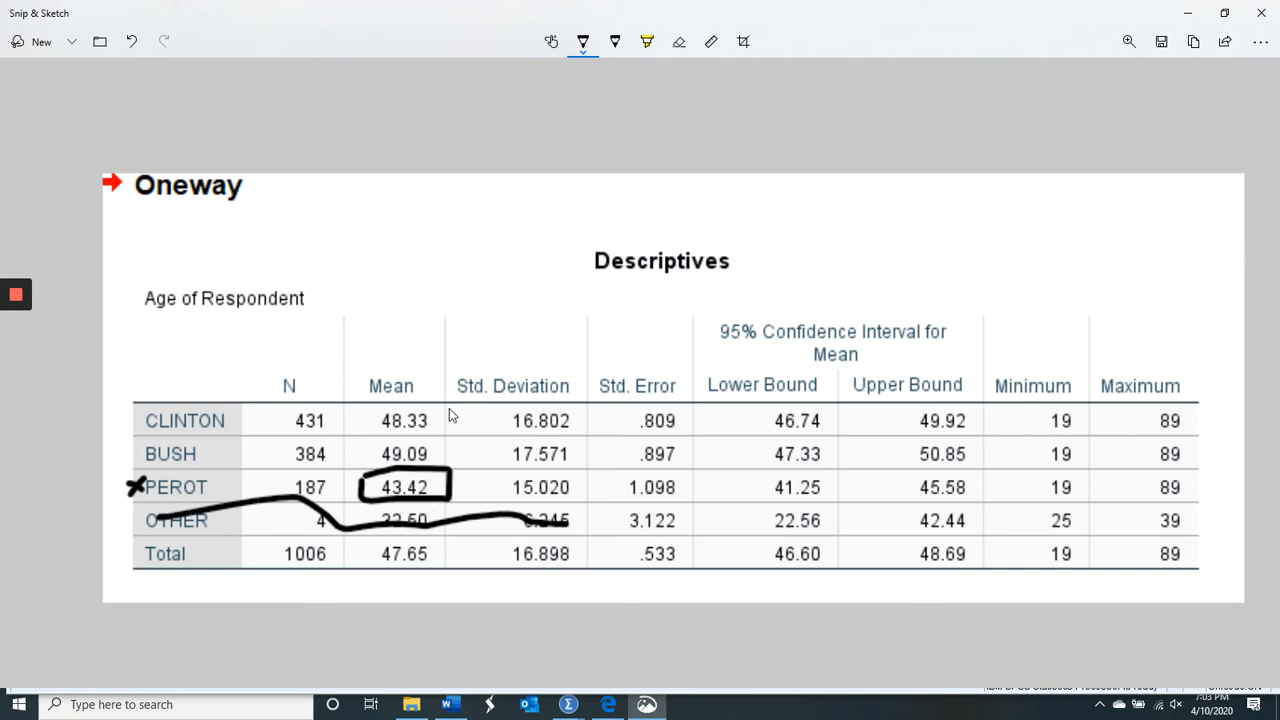
Add pen marks beside the CLINTON and BUSH means and outline the PEROT row label on the snip.
{"action": "left_click_drag", "start_coordinate": [437, 411], "coordinate": [455, 428]}
{"action": "left_click", "coordinate": [439, 445]}
{"action": "left_click_drag", "start_coordinate": [441, 448], "coordinate": [454, 459]}
{"action": "mouse_move", "coordinate": [208, 482]}
{"action": "left_mouse_down"}
{"action": "mouse_move", "coordinate": [140, 478]}
{"action": "mouse_move", "coordinate": [172, 496]}
{"action": "left_mouse_up"}
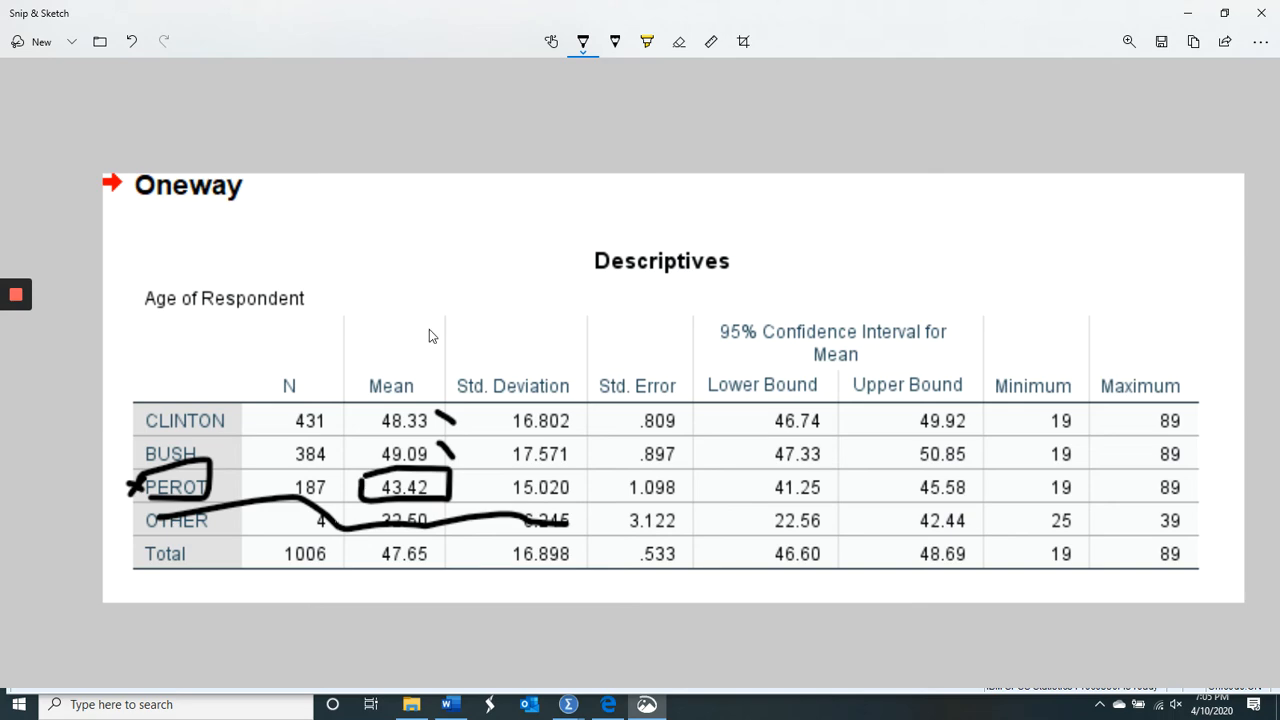
{"action": "left_click", "coordinate": [1264, 12]}
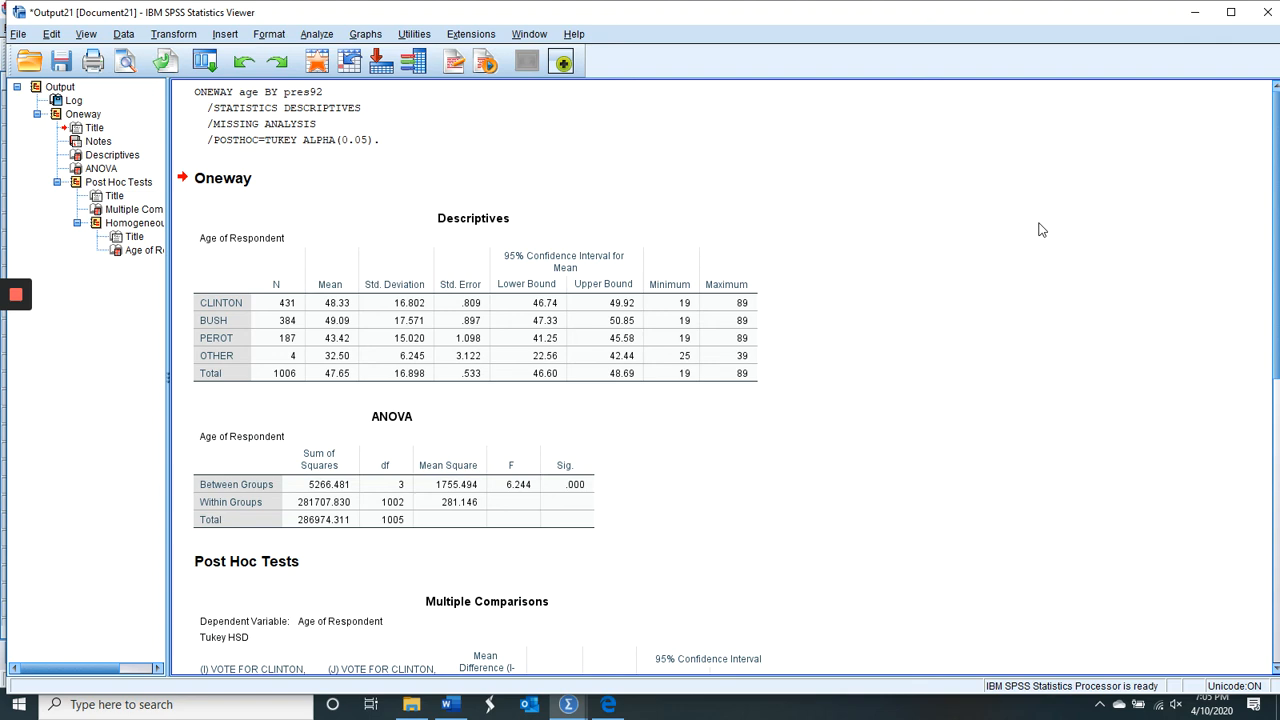
Close the Output21 viewer without saving it and close the GSS.sav dataset.
{"action": "left_click", "coordinate": [1268, 12]}
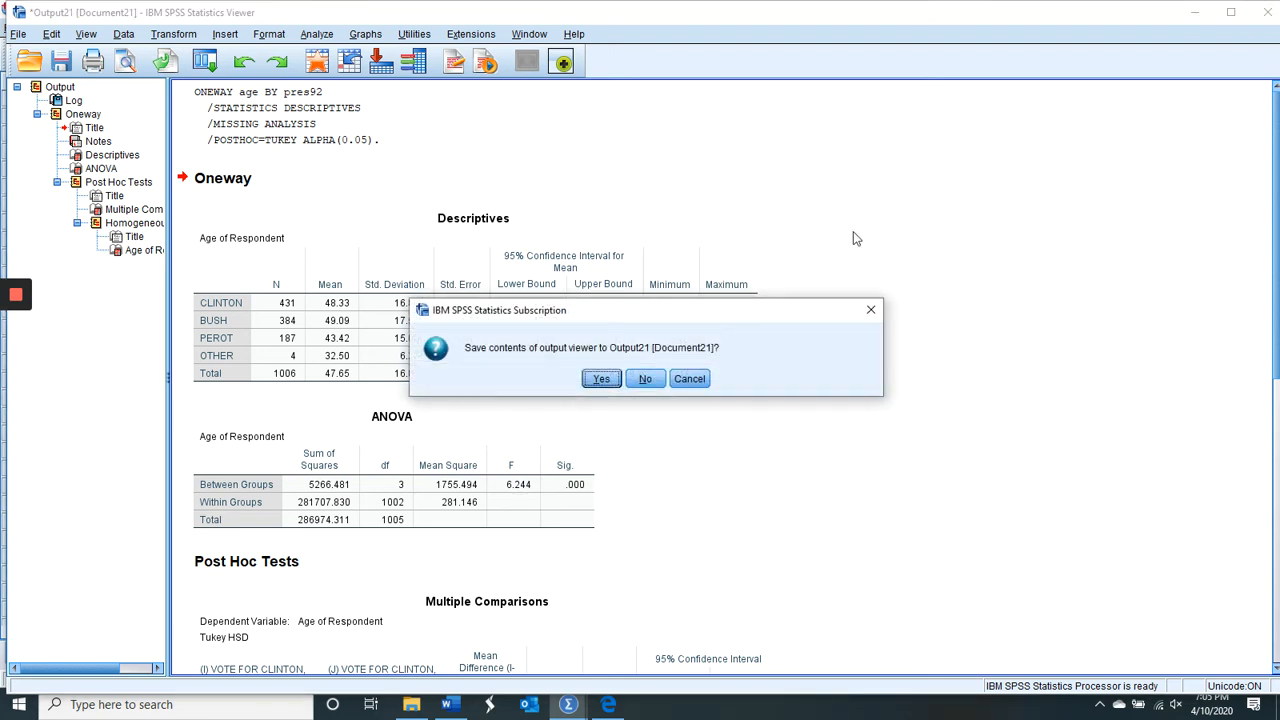
{"action": "left_click", "coordinate": [646, 379]}
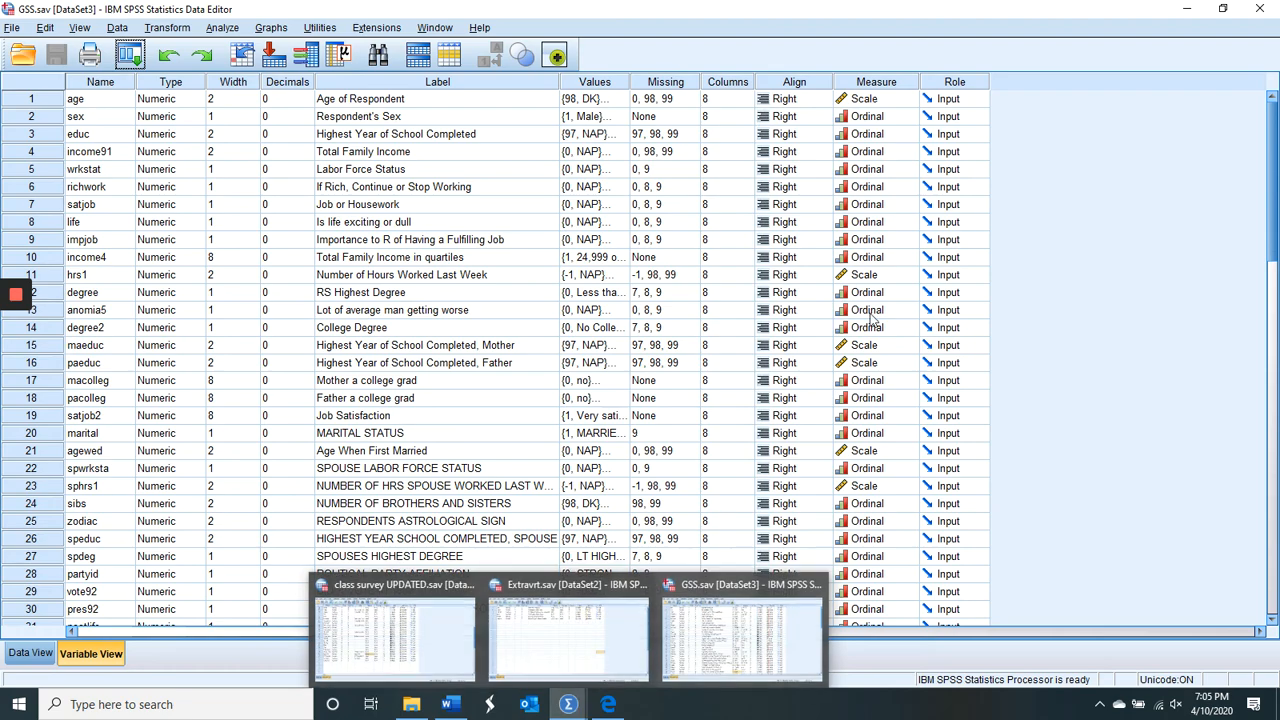
{"action": "left_click", "coordinate": [1260, 12]}
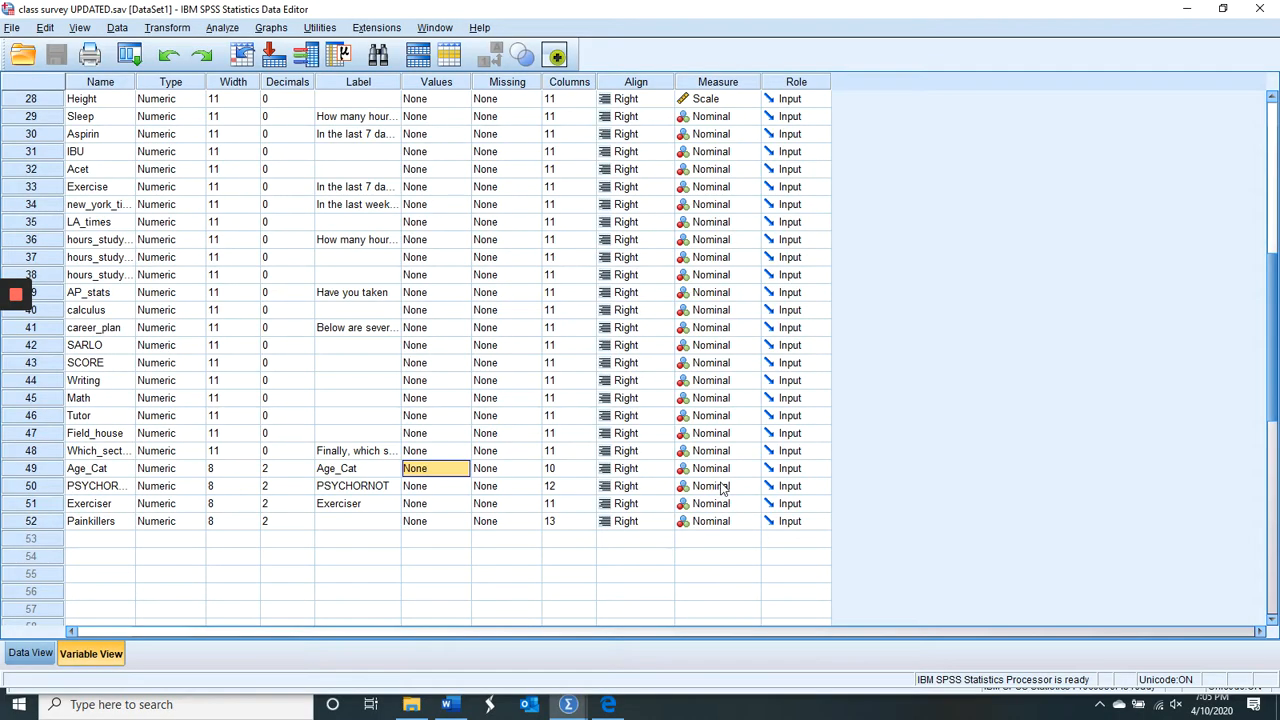
{"action": "mouse_move", "coordinate": [568, 704]}
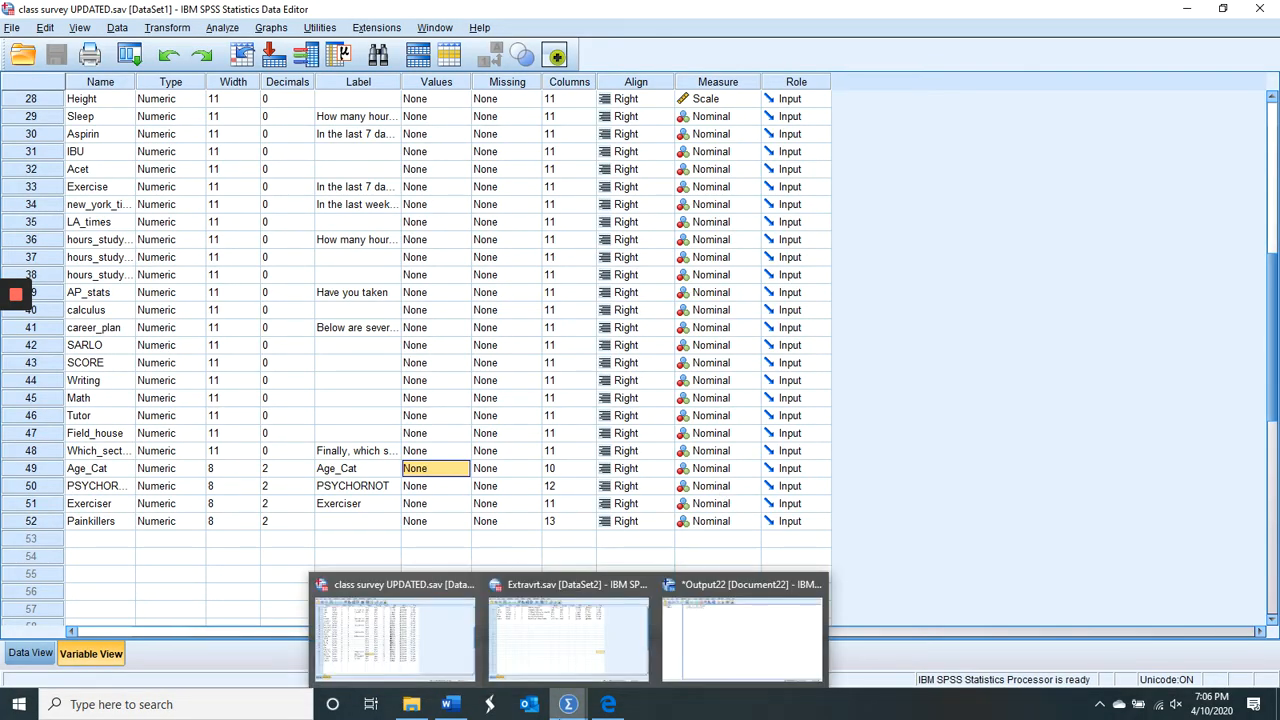
Switch to the Lab 5 One Way ANOVA document in Word and review question 2, highlighting the question and its age-group definitions.
{"action": "left_click", "coordinate": [449, 704]}
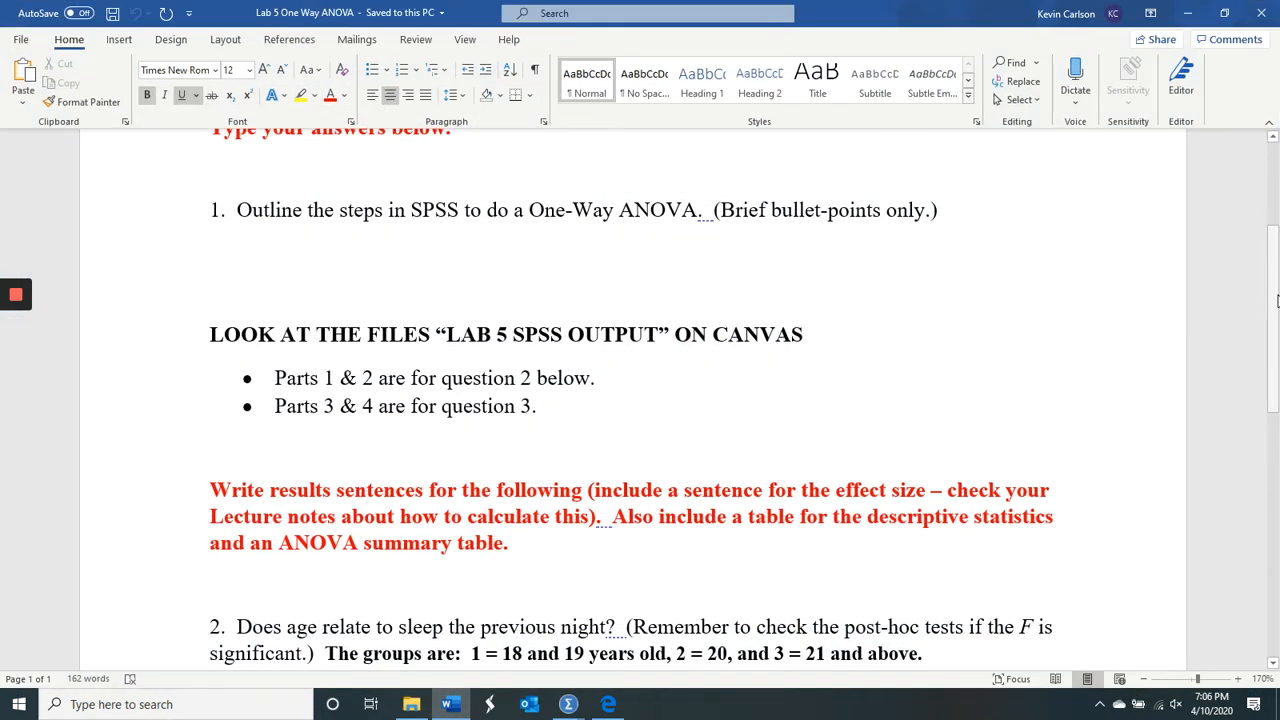
{"action": "left_click_drag", "start_coordinate": [1276, 300], "coordinate": [1273, 380]}
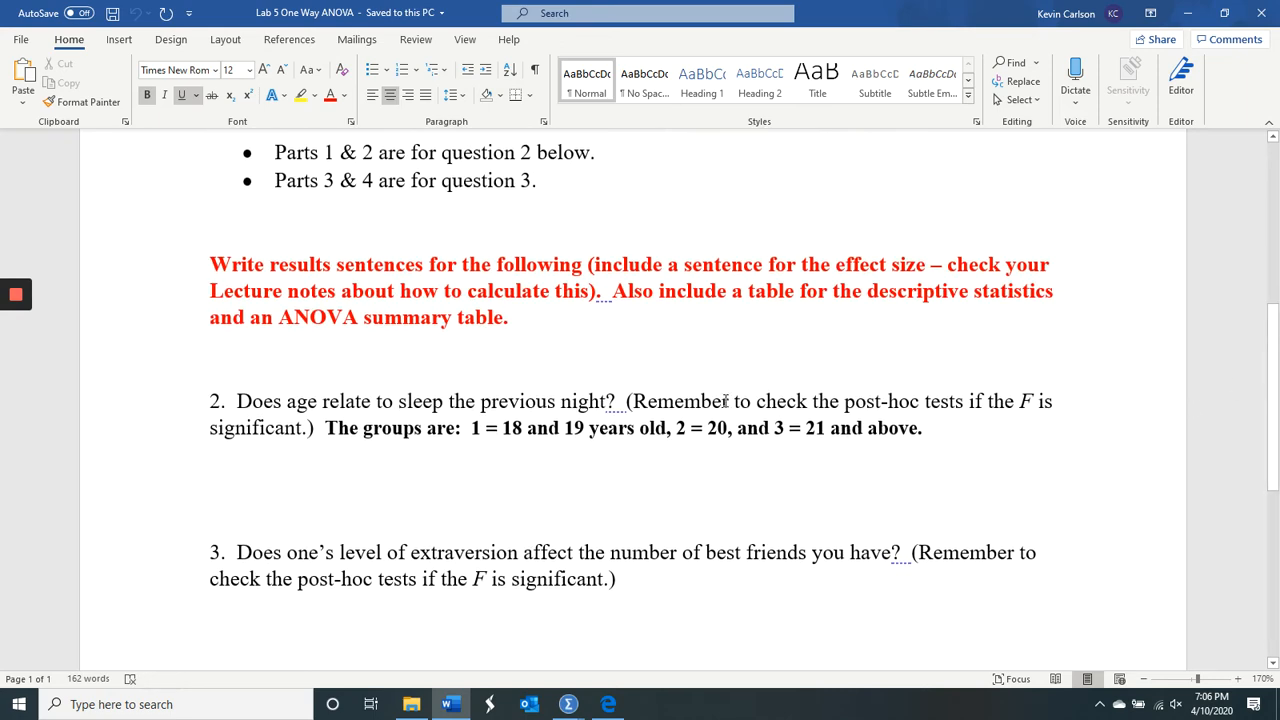
{"action": "left_click_drag", "start_coordinate": [237, 401], "coordinate": [616, 410]}
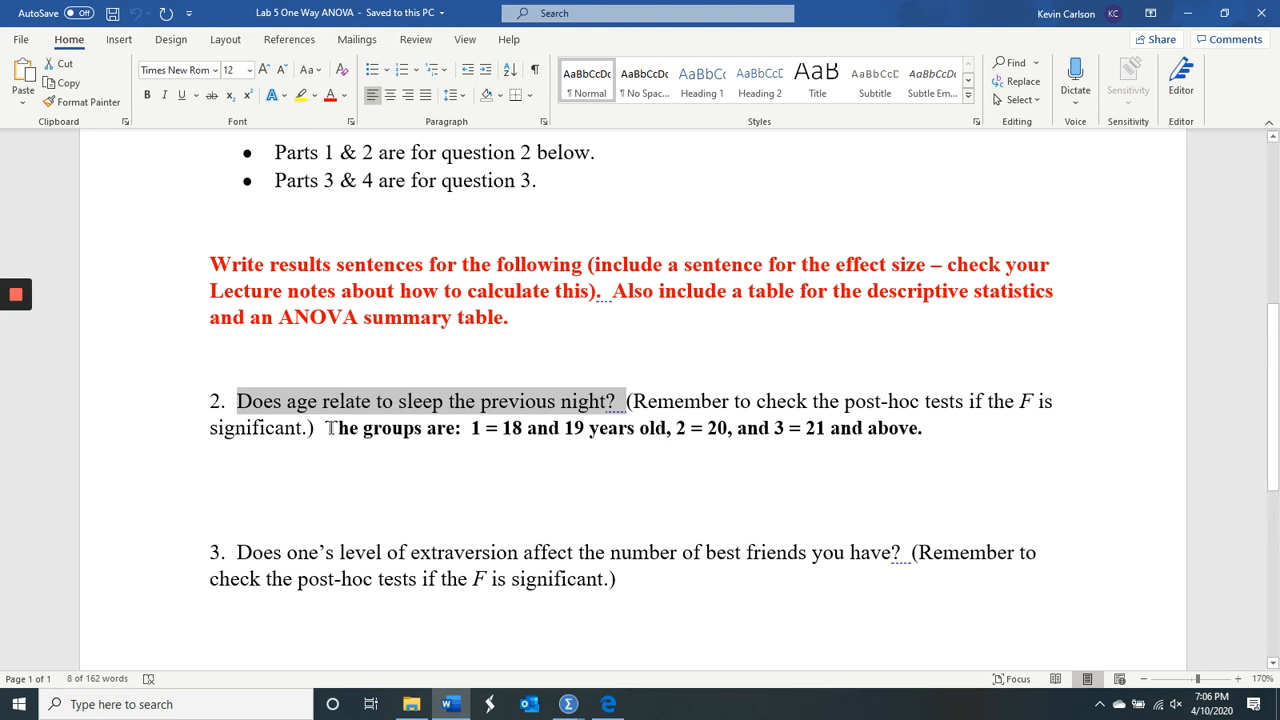
{"action": "left_click_drag", "start_coordinate": [330, 428], "coordinate": [928, 430]}
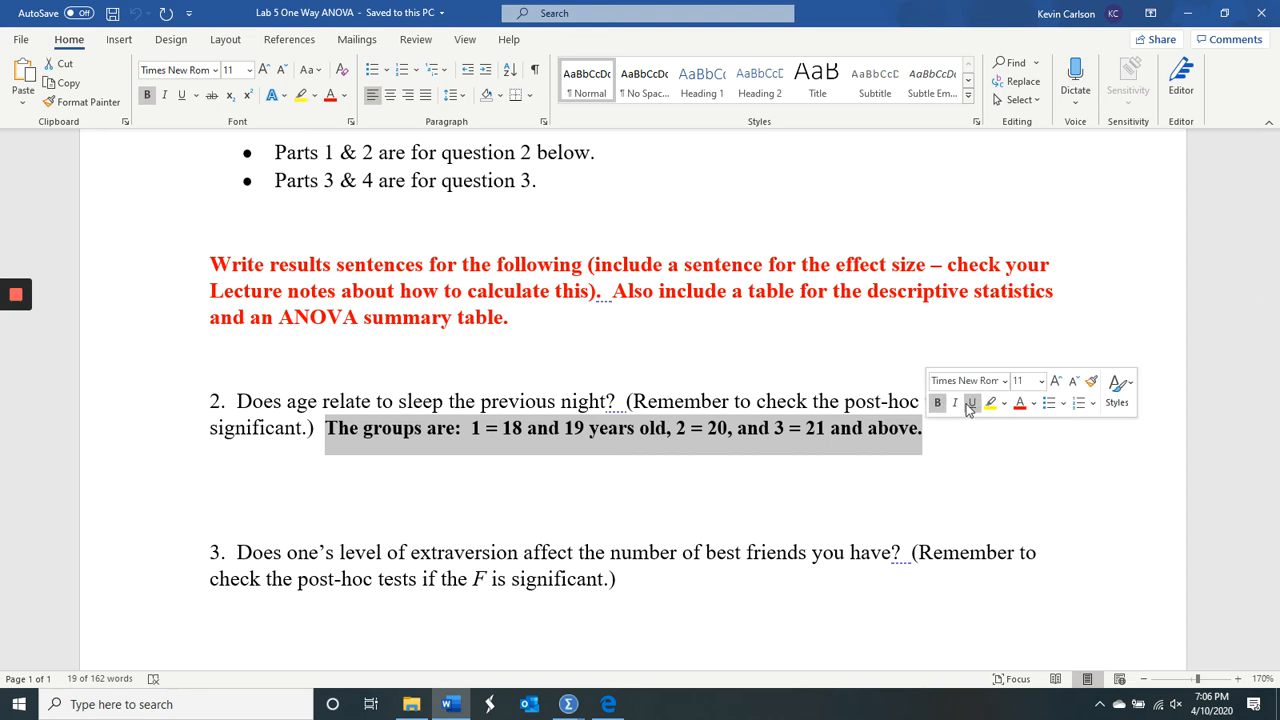
{"action": "left_click", "coordinate": [1021, 439]}
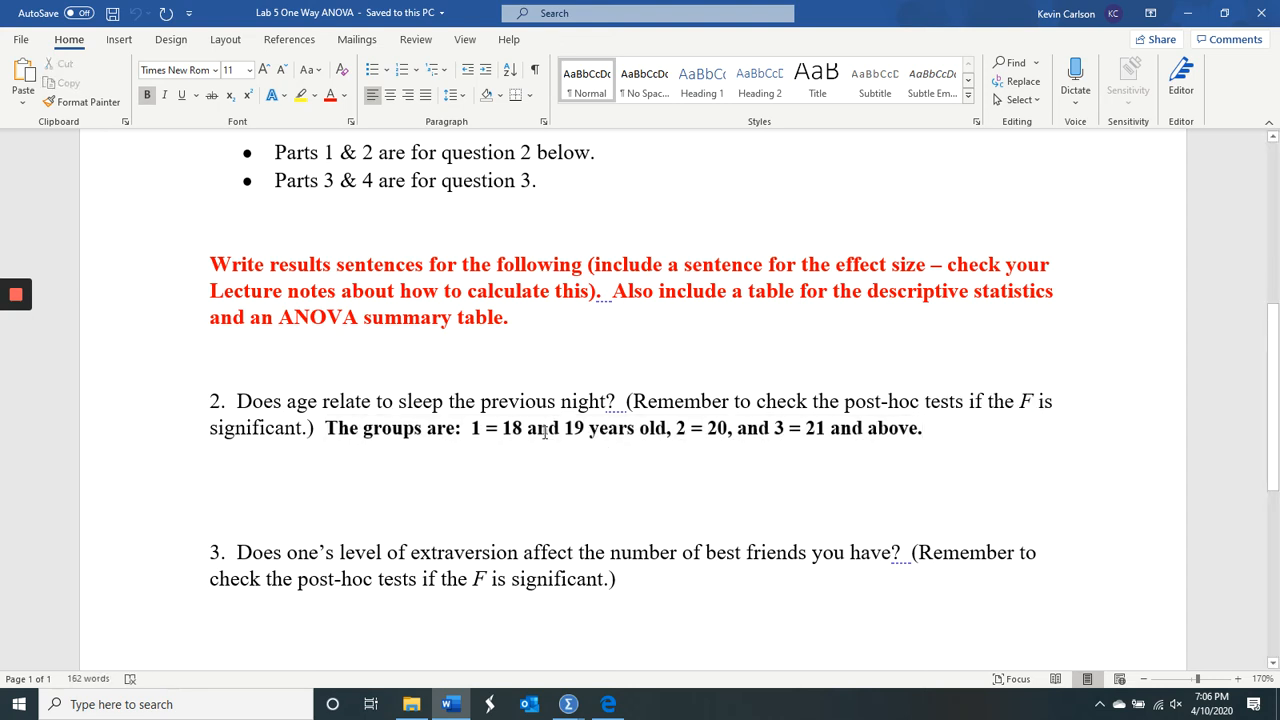
{"action": "left_click_drag", "start_coordinate": [470, 431], "coordinate": [936, 420]}
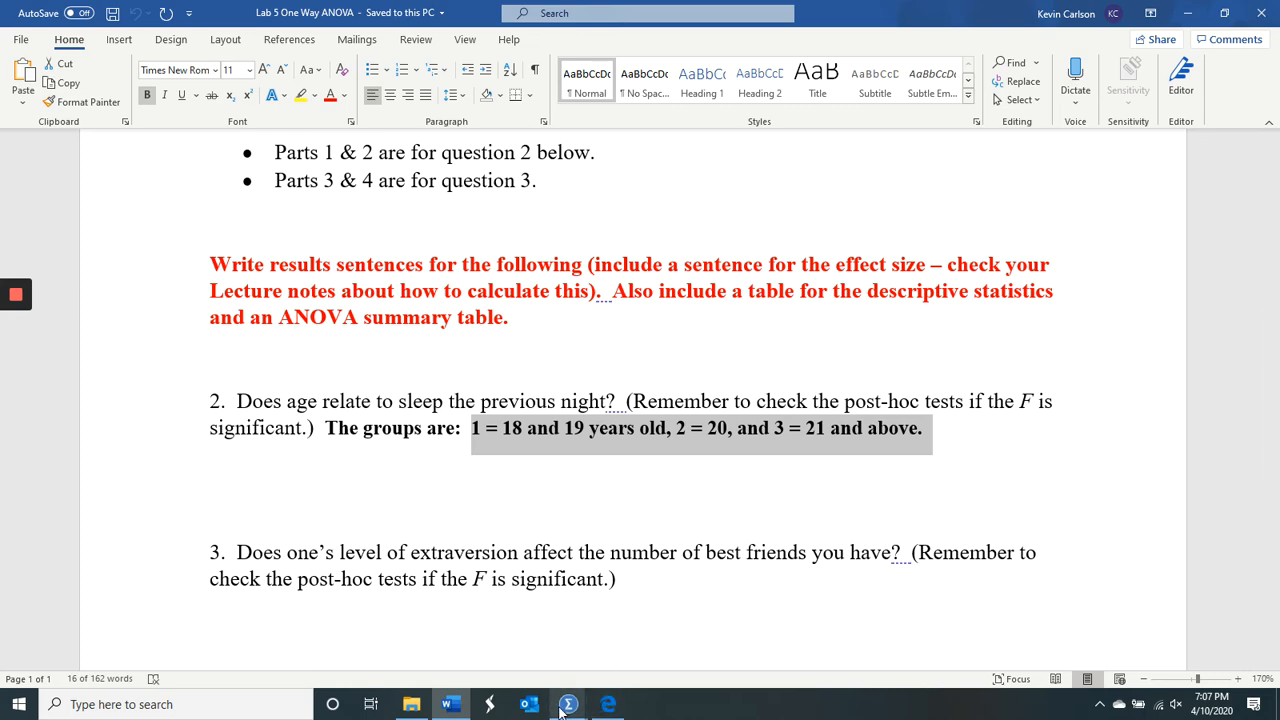
Return to SPSS and close the Output22 viewer without saving its contents.
{"action": "mouse_move", "coordinate": [566, 705]}
{"action": "mouse_move", "coordinate": [644, 623]}
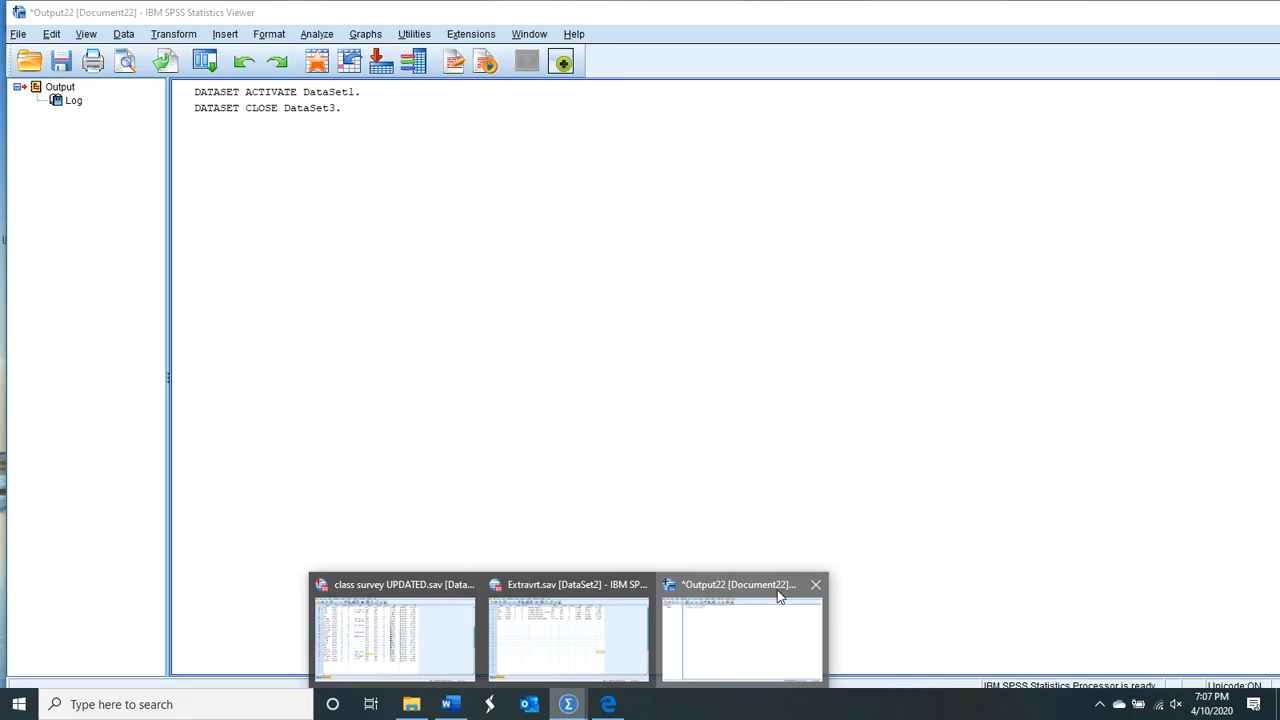
{"action": "left_click", "coordinate": [777, 596]}
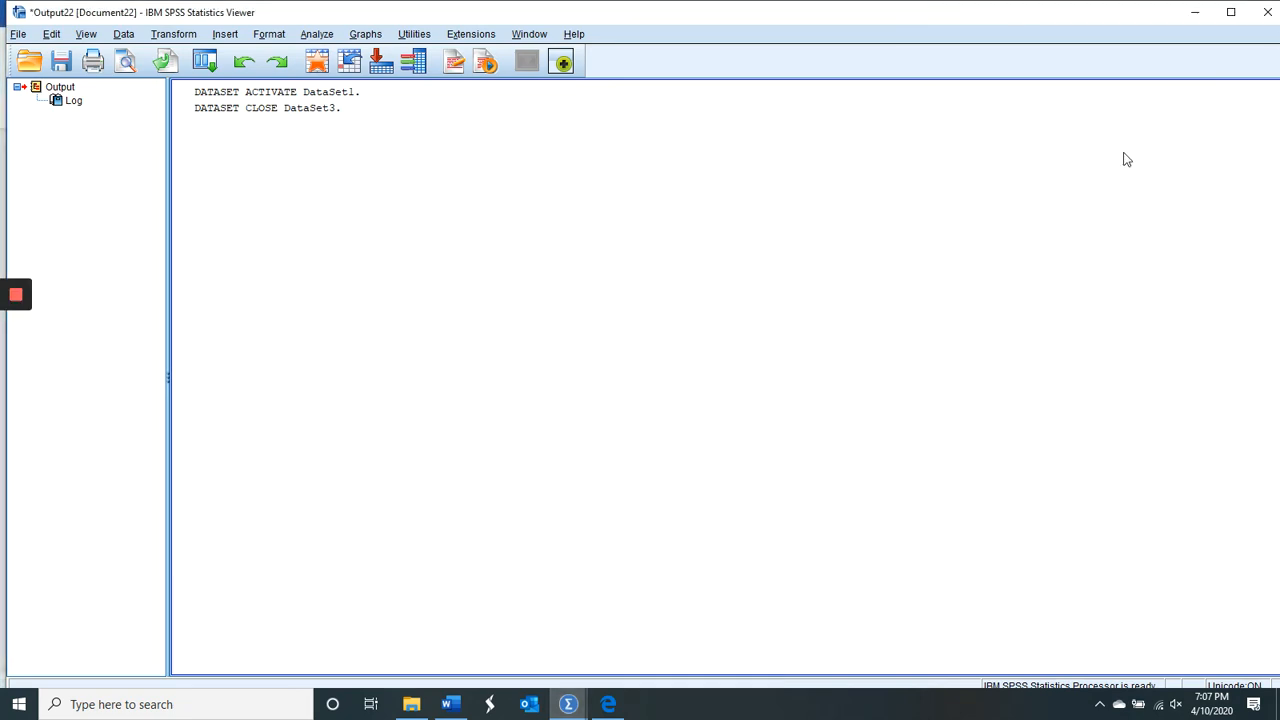
{"action": "left_click", "coordinate": [1267, 12]}
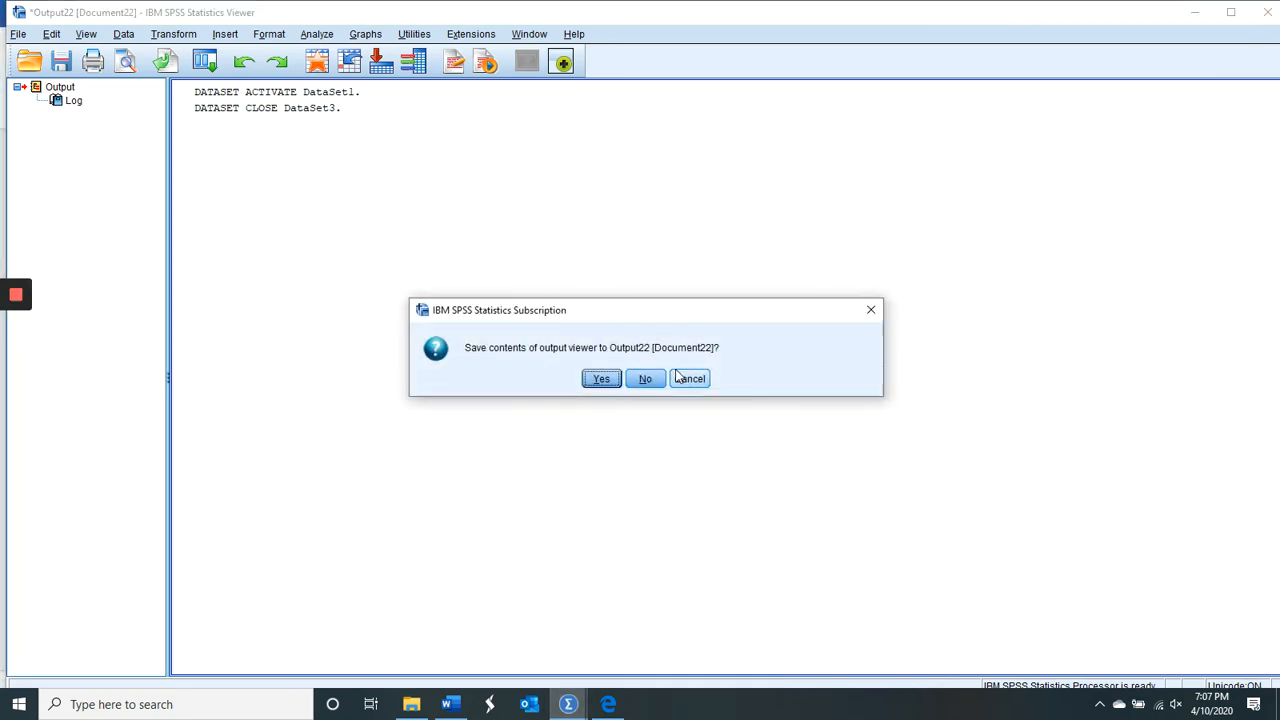
{"action": "left_click", "coordinate": [645, 378]}
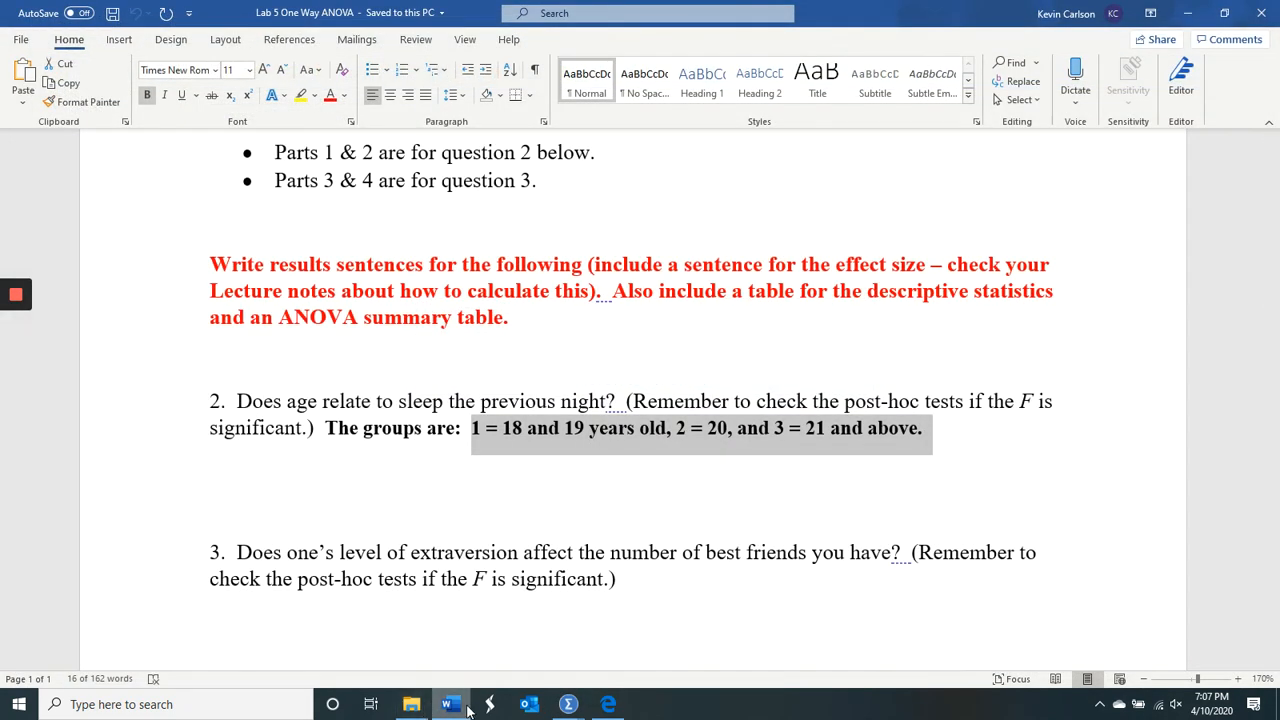
Switch to Canvas in Edge, open the SCSCI-10-09880 course, and minimize the browser.
{"action": "left_click", "coordinate": [607, 704]}
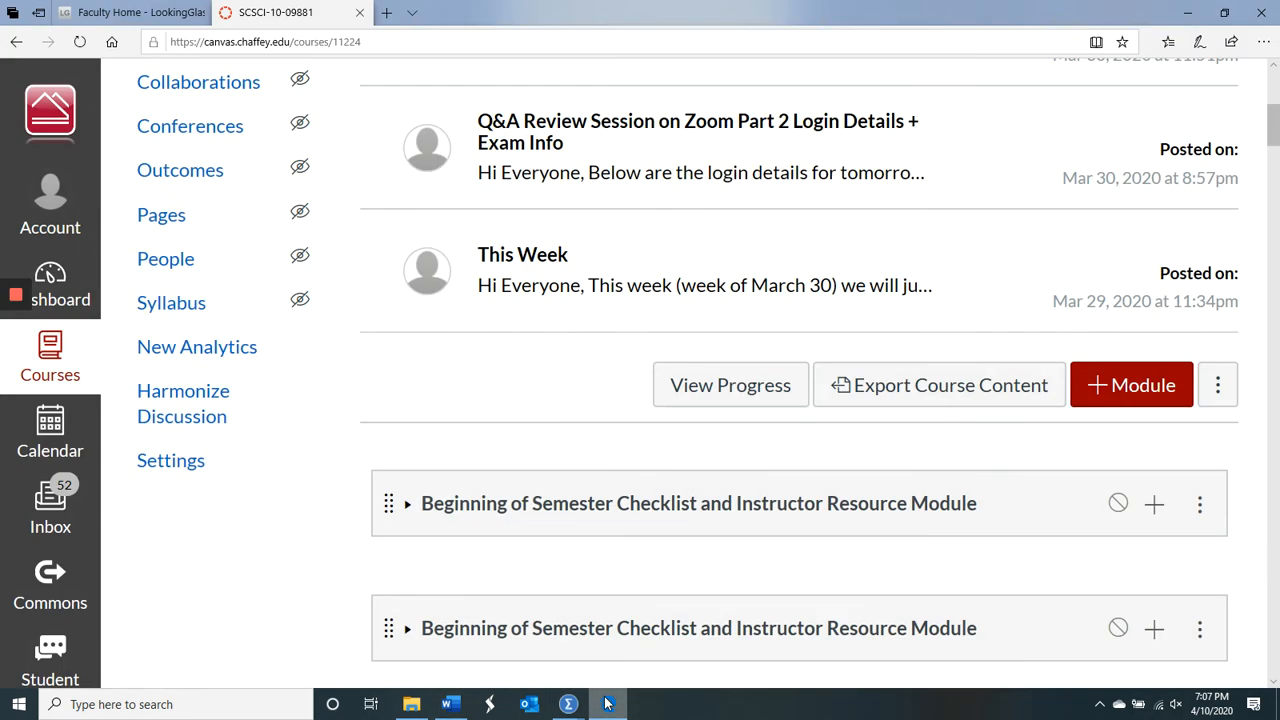
{"action": "left_click", "coordinate": [607, 704]}
{"action": "left_click", "coordinate": [607, 704]}
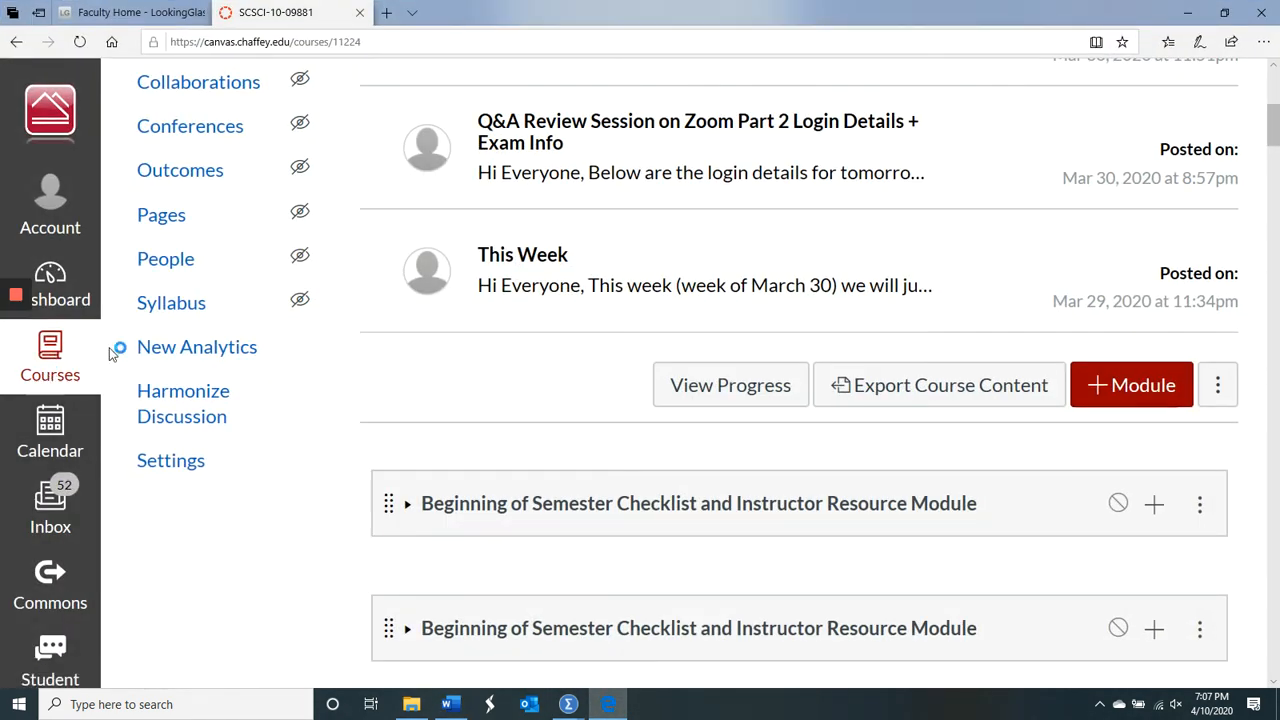
{"action": "left_click", "coordinate": [72, 383]}
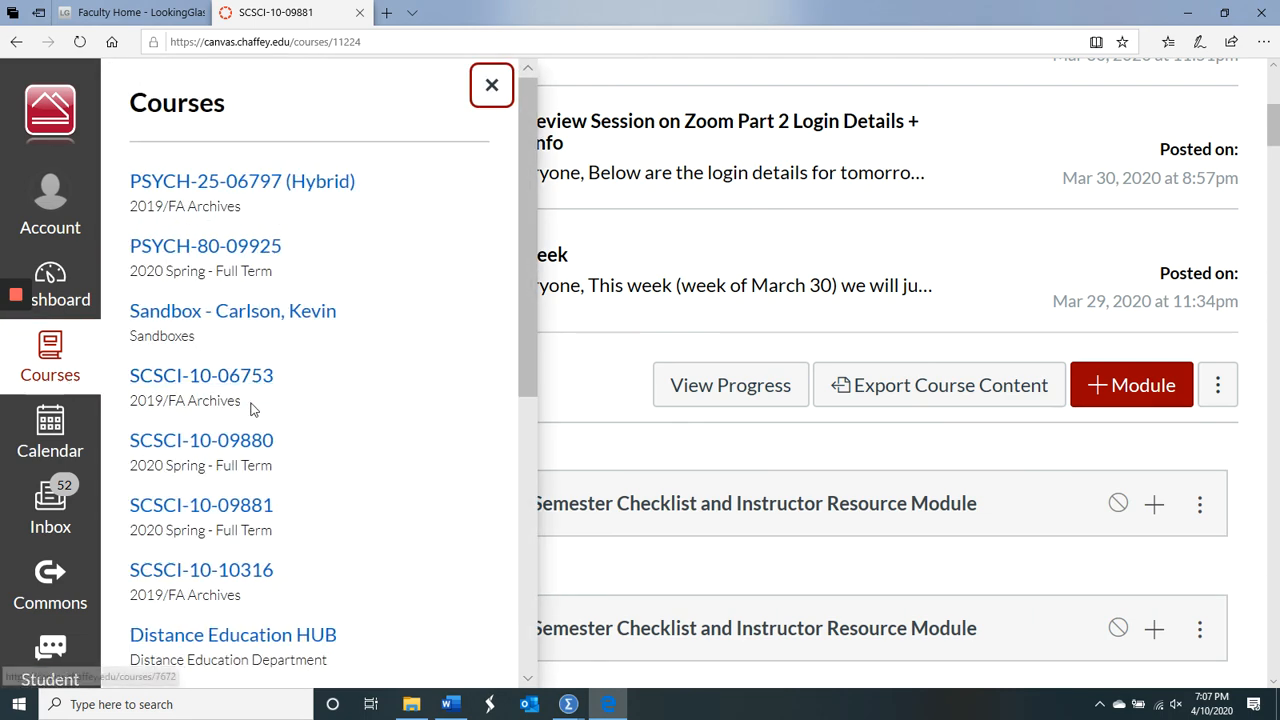
{"action": "left_click", "coordinate": [252, 443]}
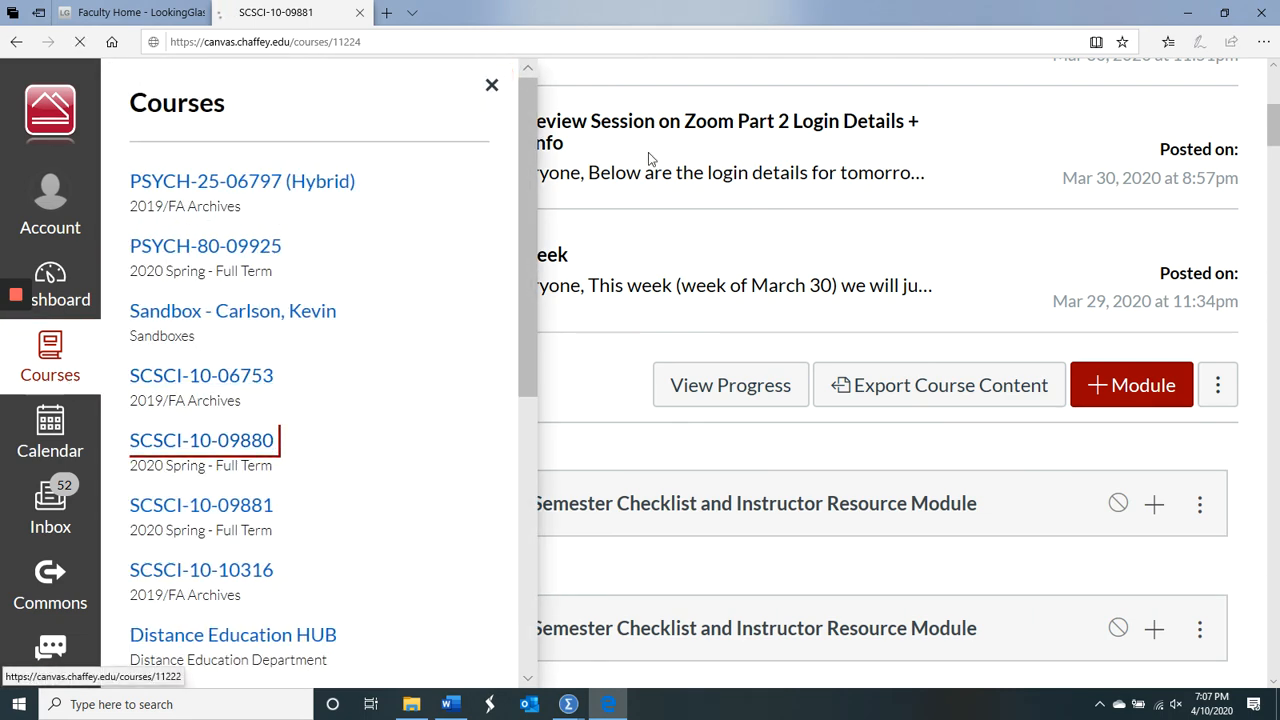
{"action": "left_click", "coordinate": [1190, 13]}
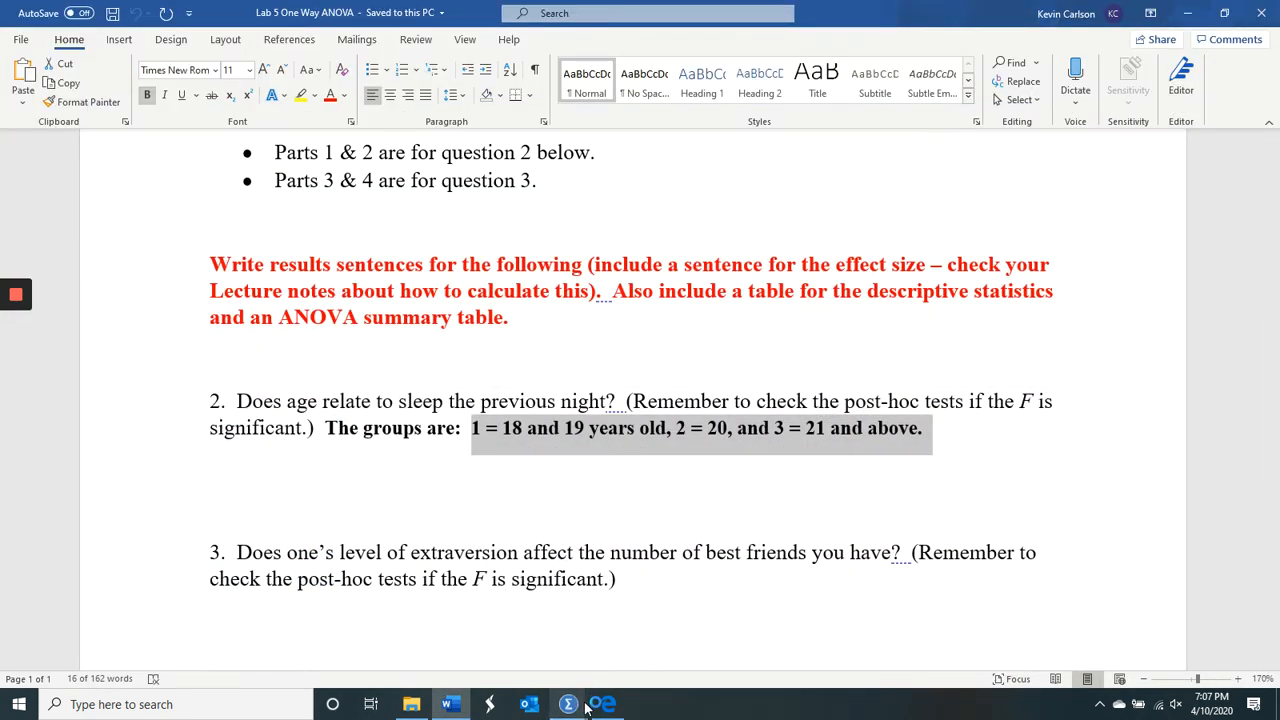
Return to the class survey UPDATED.sav dataset in SPSS, open the One-Way ANOVA setup and reset its previous settings.
{"action": "mouse_move", "coordinate": [587, 707]}
{"action": "left_click", "coordinate": [522, 625]}
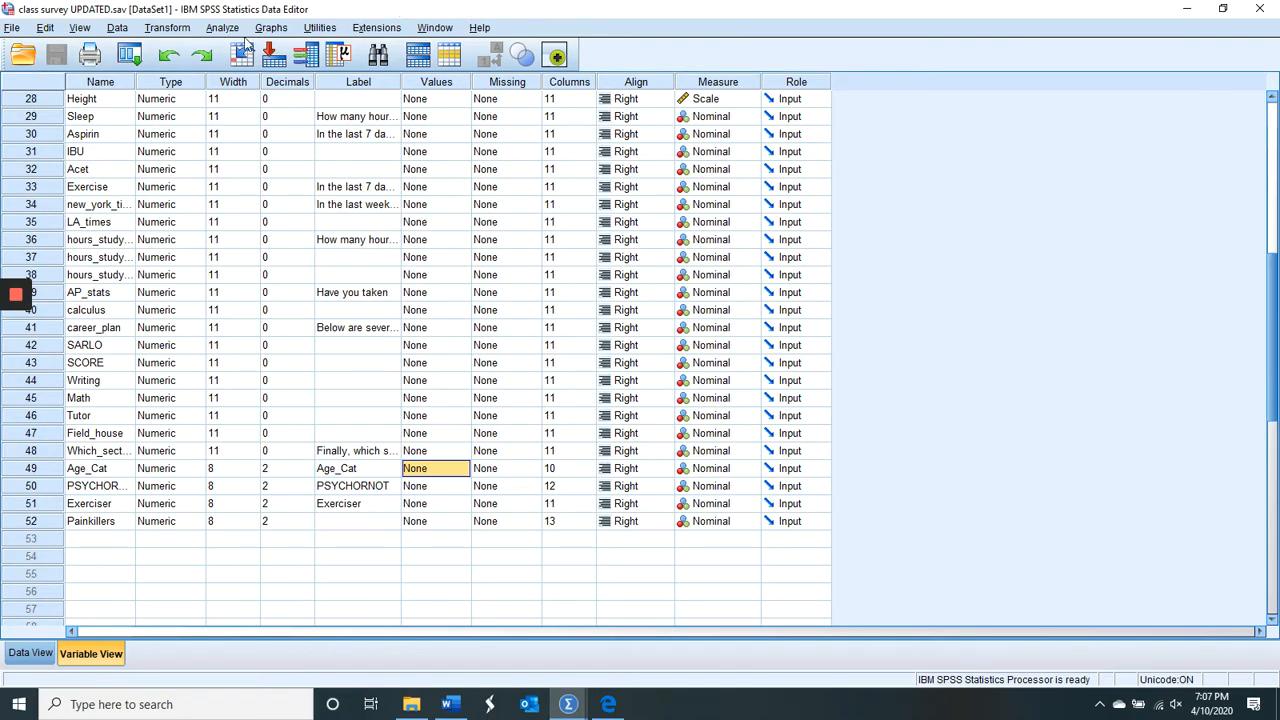
{"action": "left_click", "coordinate": [217, 30]}
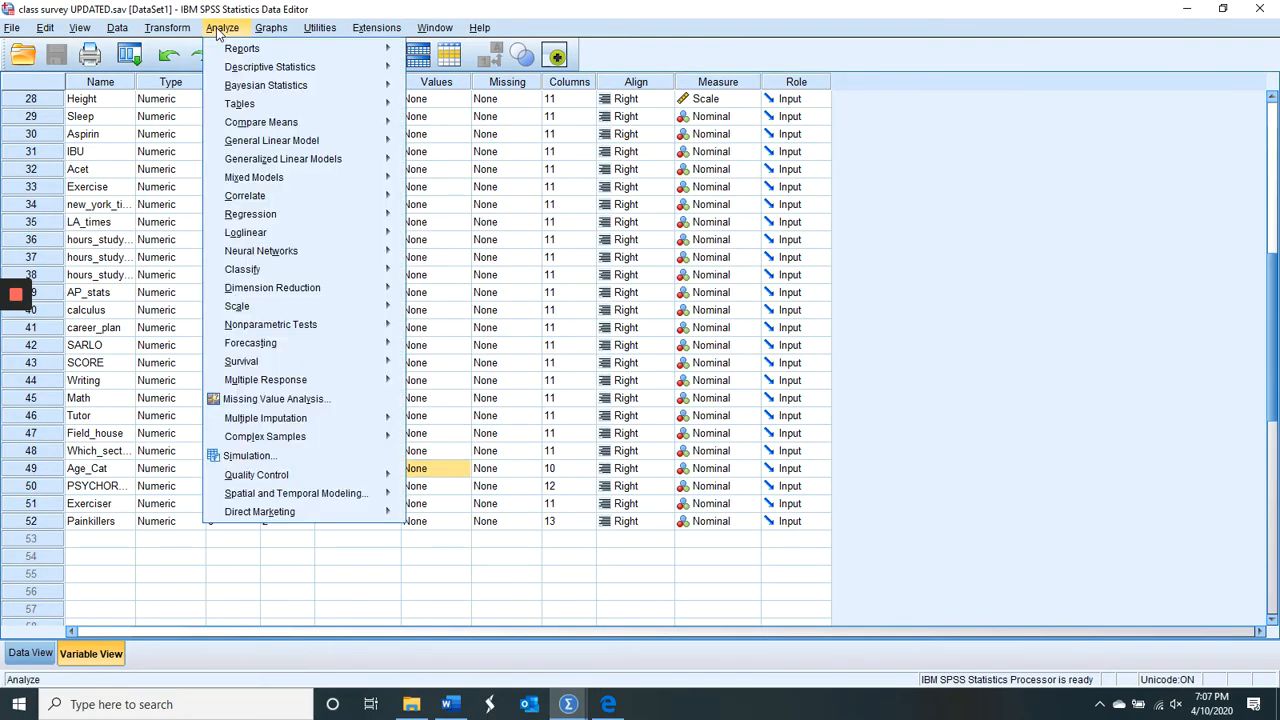
{"action": "mouse_move", "coordinate": [259, 121]}
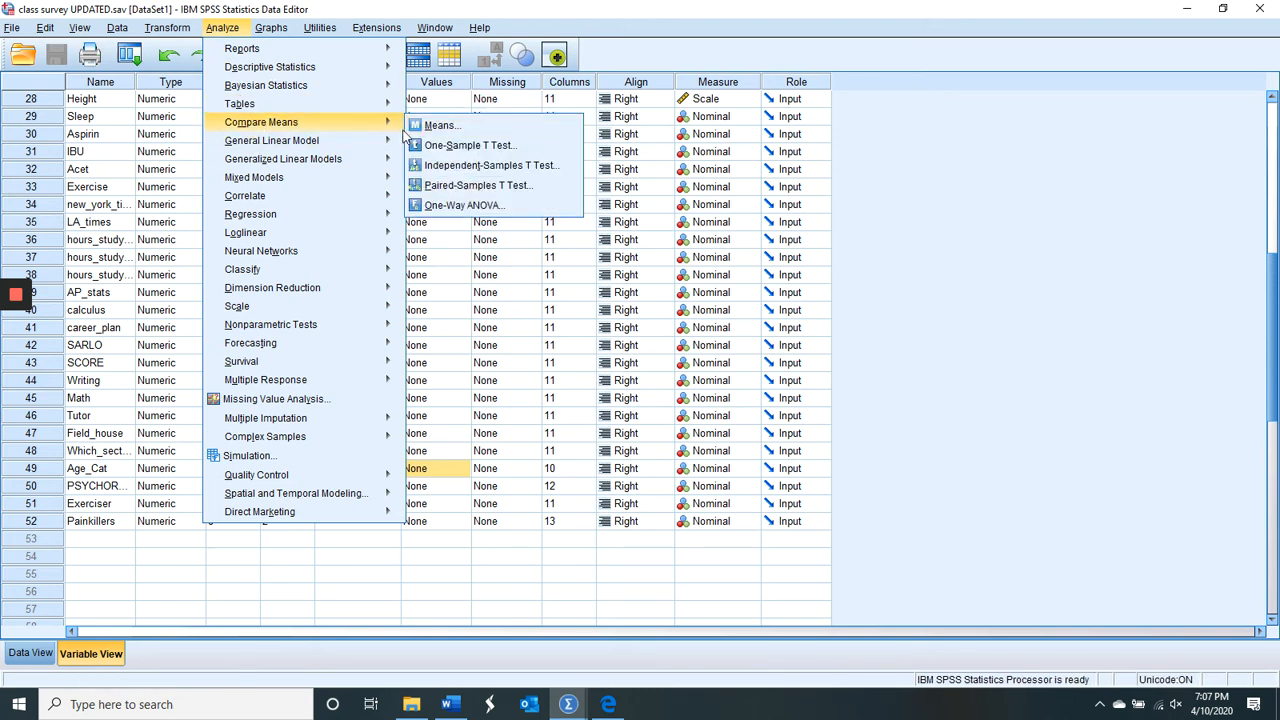
{"action": "left_click", "coordinate": [470, 205]}
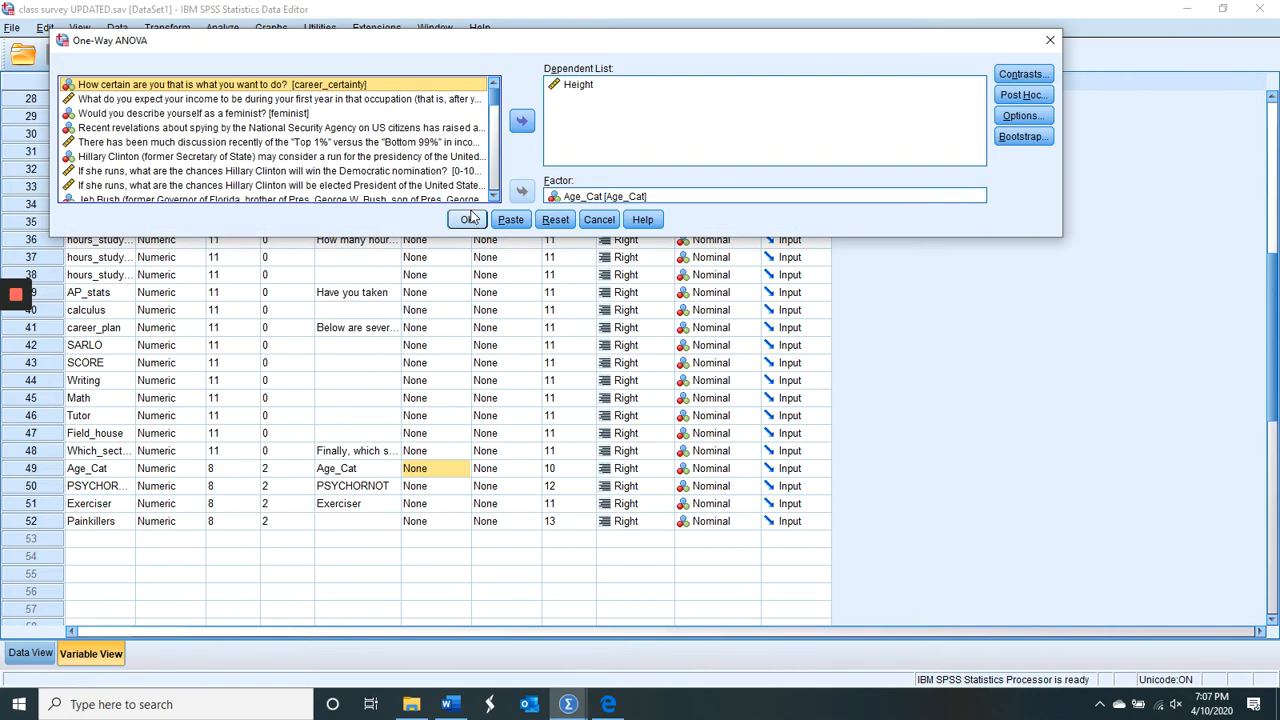
{"action": "left_click", "coordinate": [555, 219]}
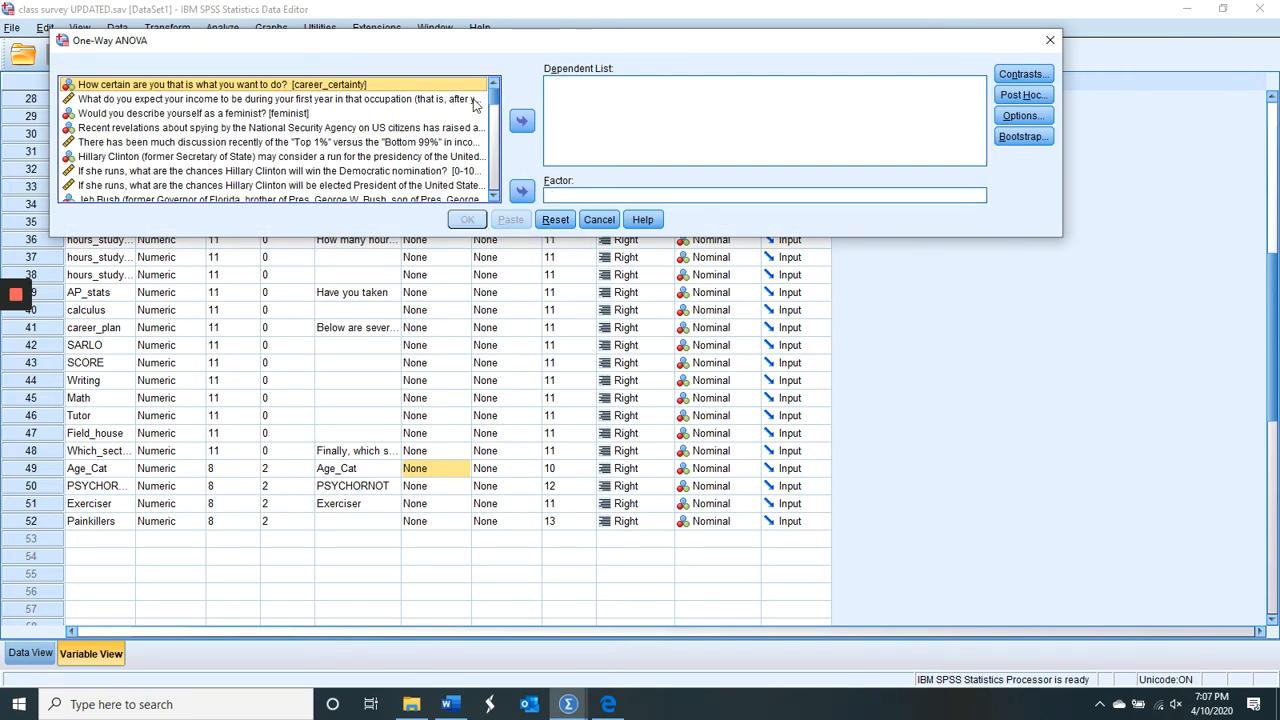
Assign Age_Cat as the ANOVA factor and check its group definitions in the Lab 5 Word document.
{"action": "left_click_drag", "start_coordinate": [493, 97], "coordinate": [494, 200]}
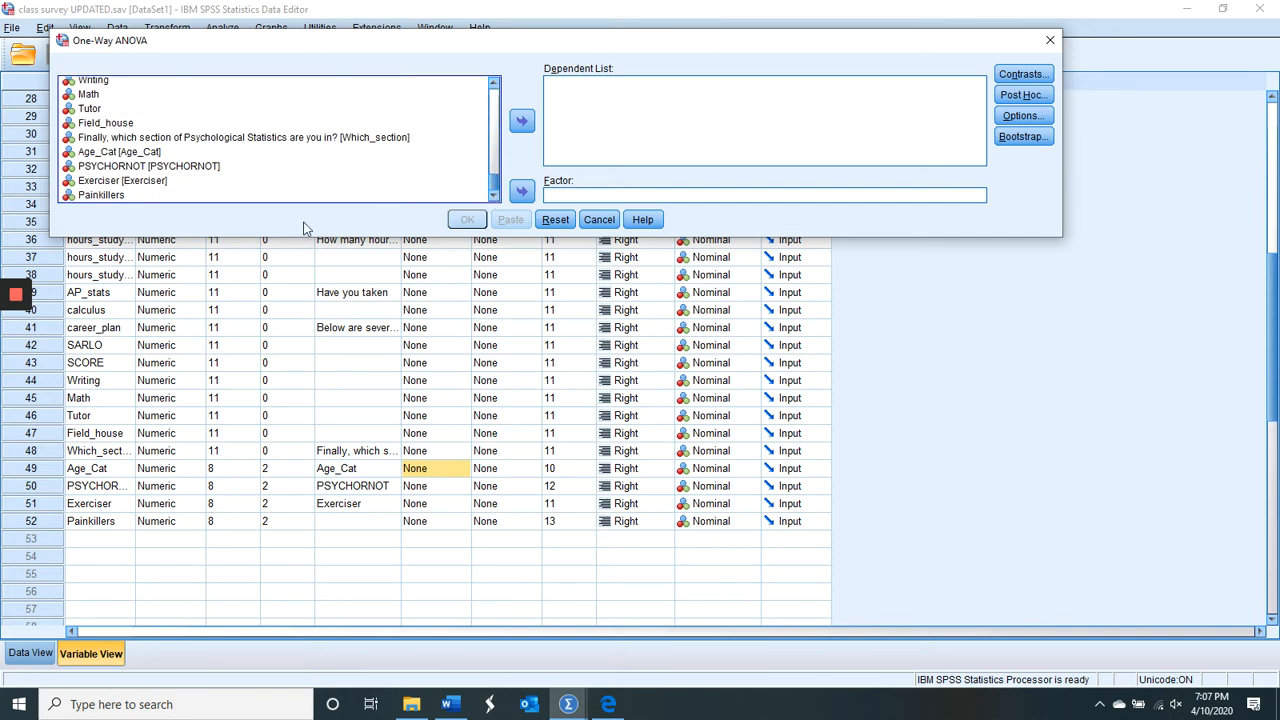
{"action": "left_click", "coordinate": [166, 152]}
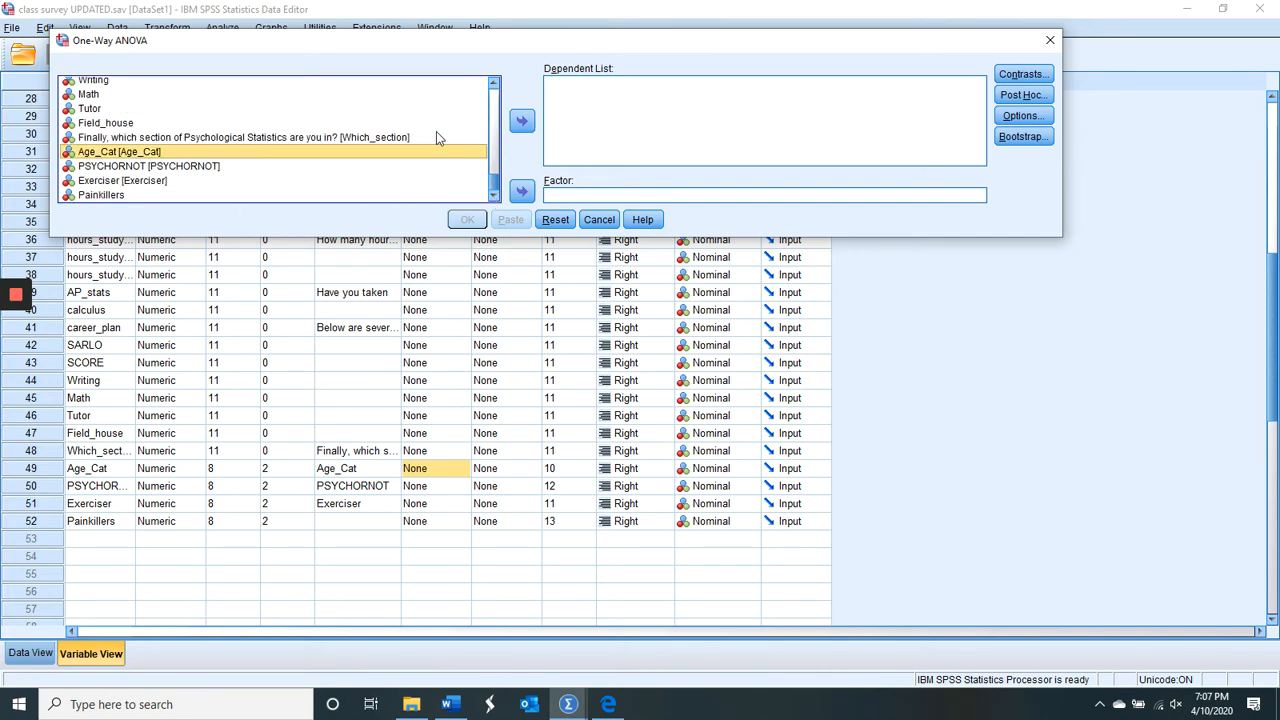
{"action": "left_click", "coordinate": [521, 191]}
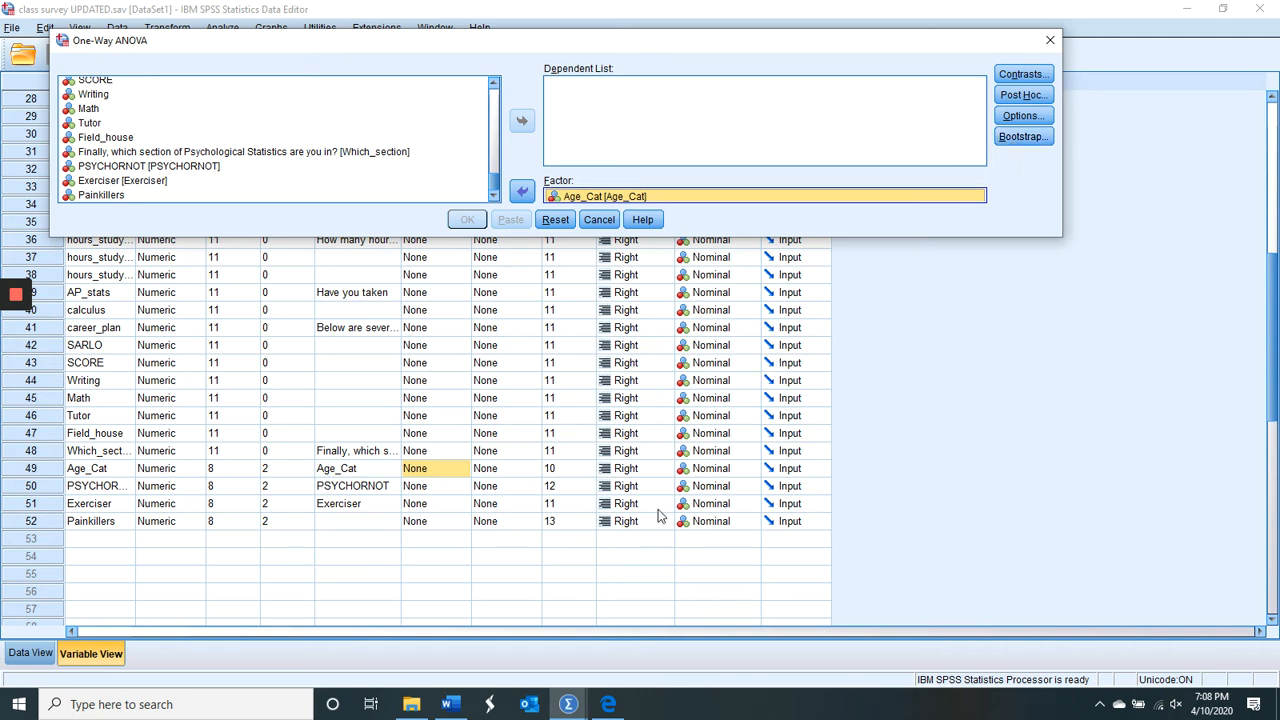
{"action": "left_click", "coordinate": [450, 706]}
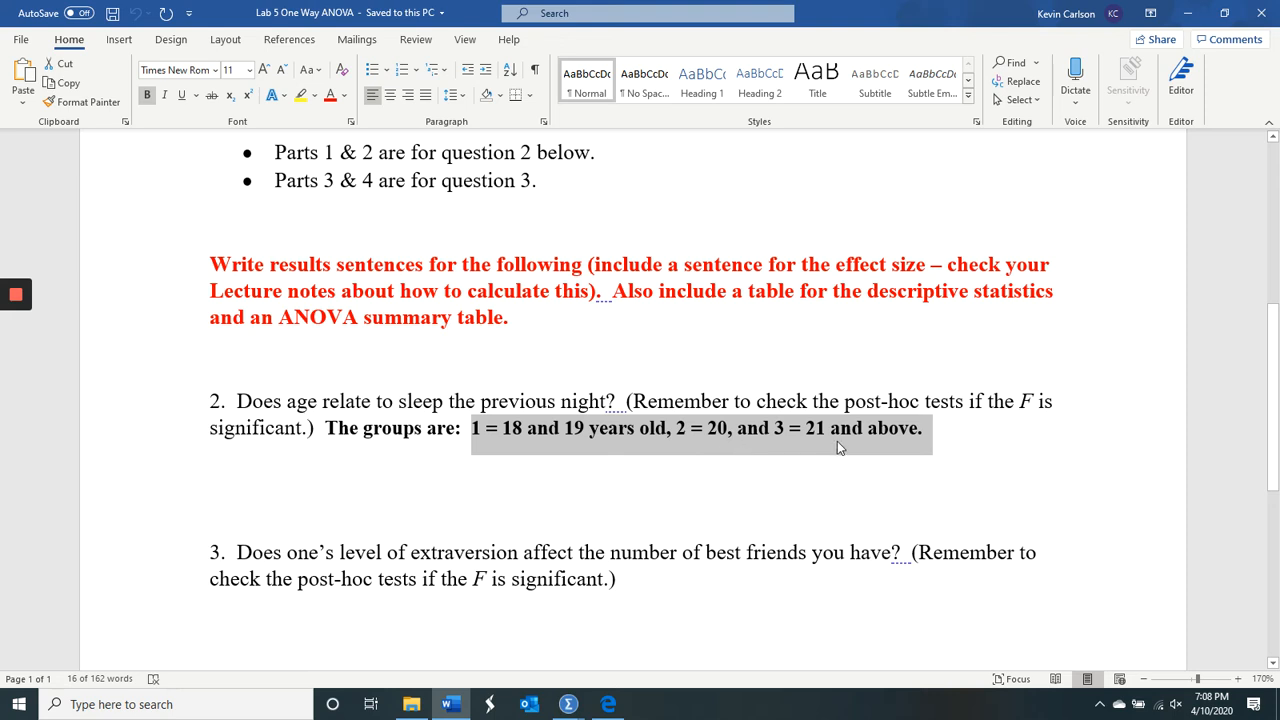
{"action": "left_click", "coordinate": [1190, 16]}
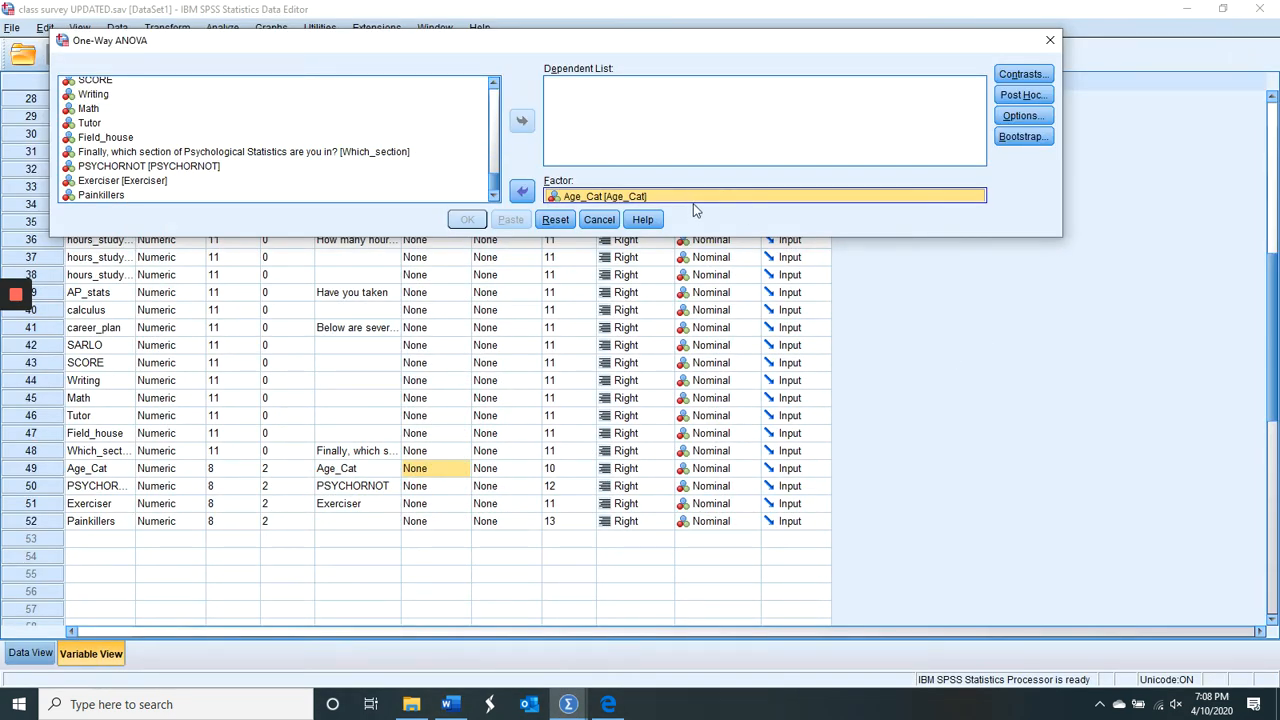
Add the Sleep variable, "How many hours did you sleep last night?", as the ANOVA's dependent variable.
{"action": "left_click", "coordinate": [493, 113]}
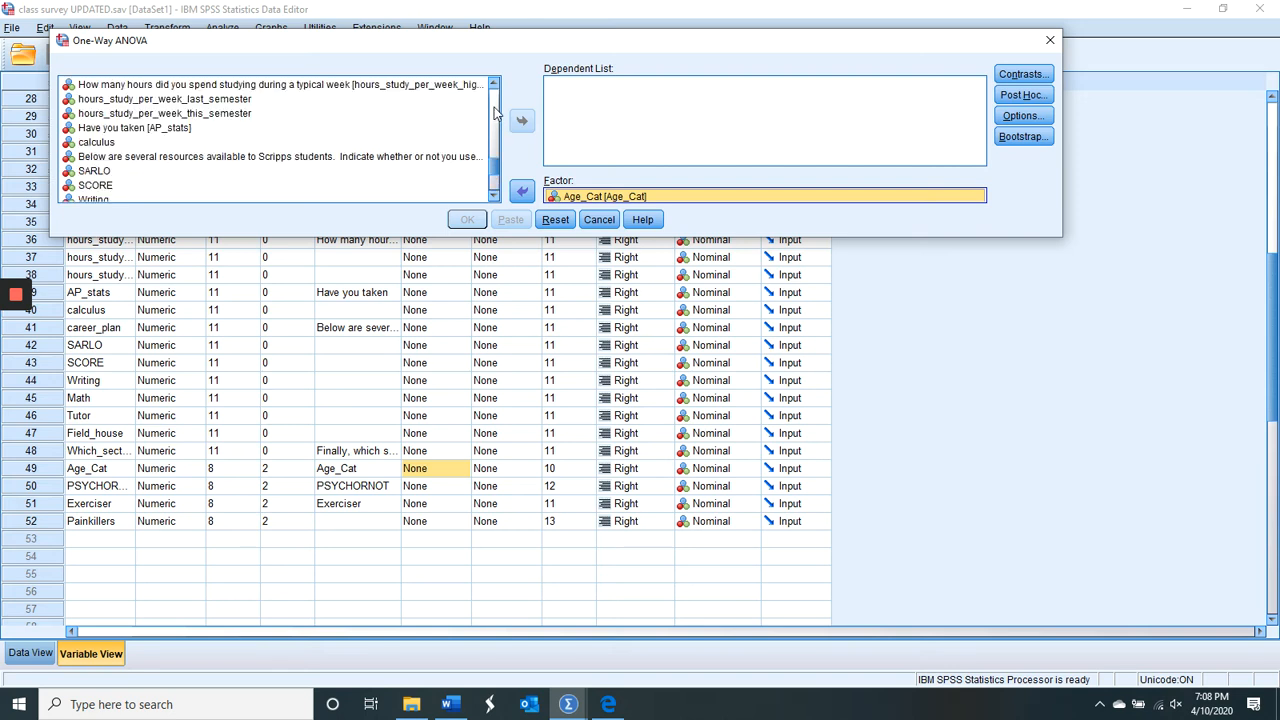
{"action": "left_click", "coordinate": [493, 113]}
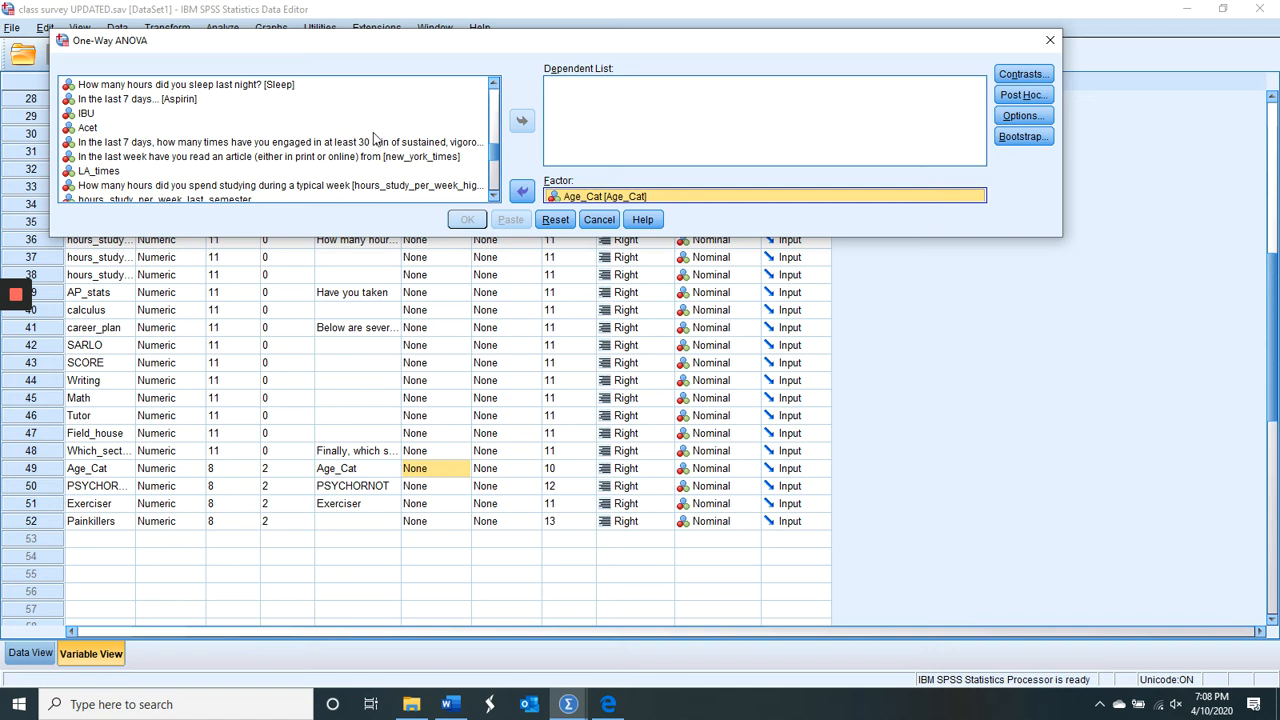
{"action": "left_click", "coordinate": [258, 86]}
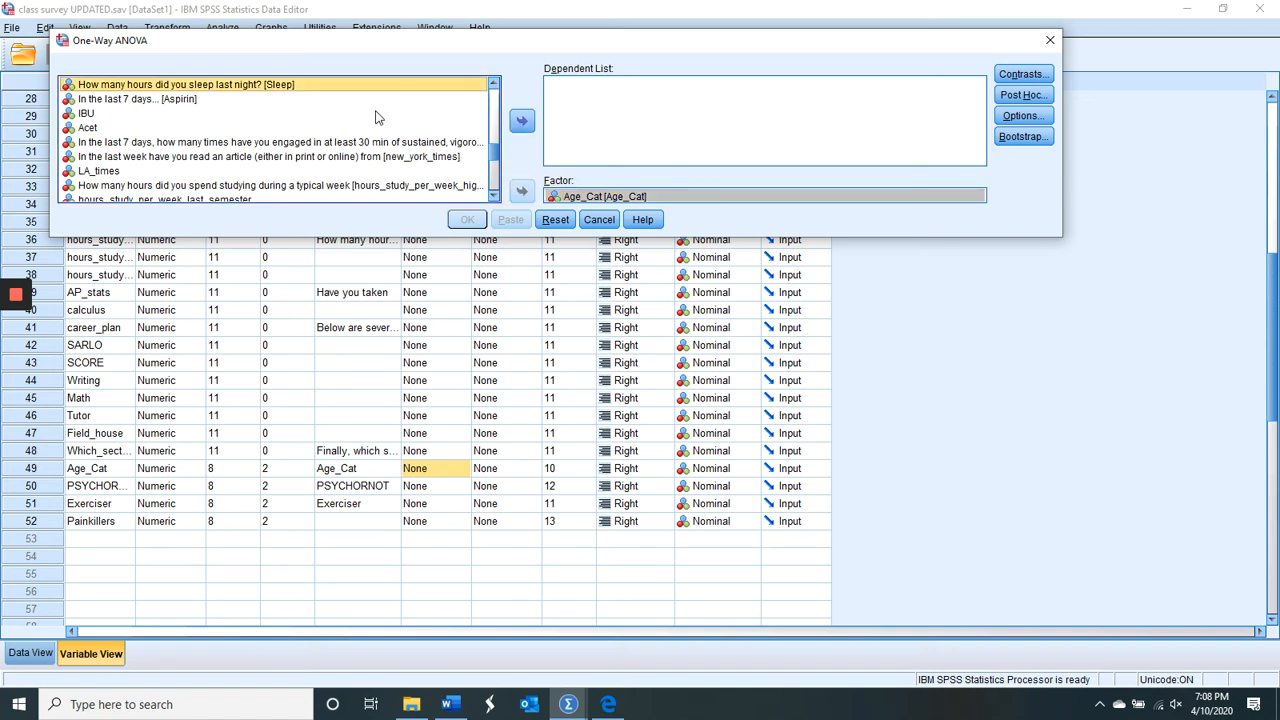
{"action": "left_click", "coordinate": [520, 121]}
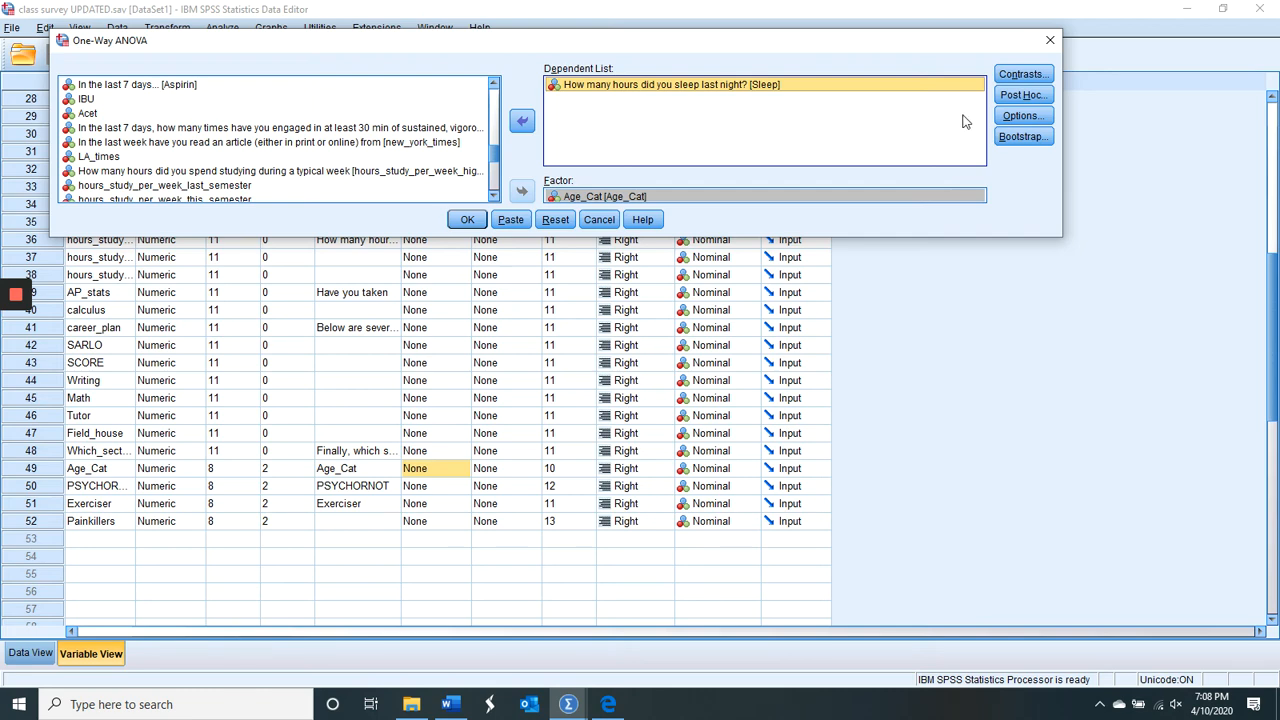
Request the Tukey post-hoc test for the ANOVA under equal variances assumed.
{"action": "left_click", "coordinate": [1033, 97]}
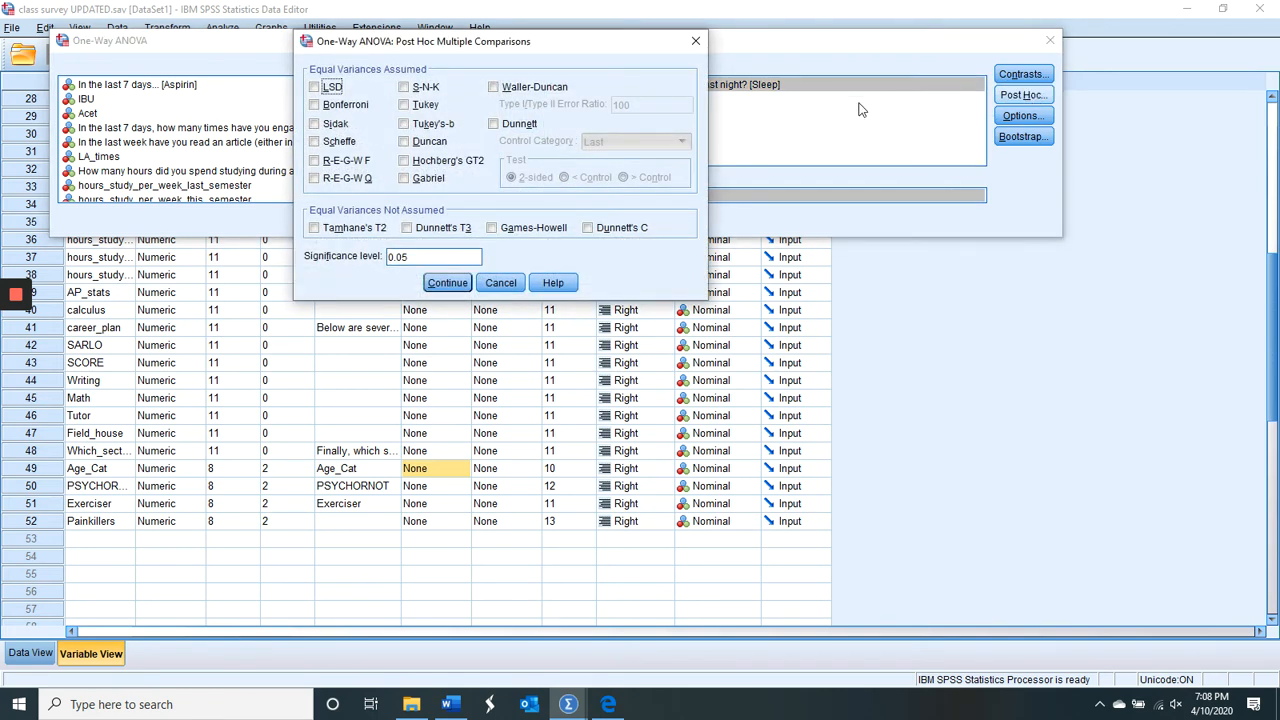
{"action": "left_click", "coordinate": [404, 106]}
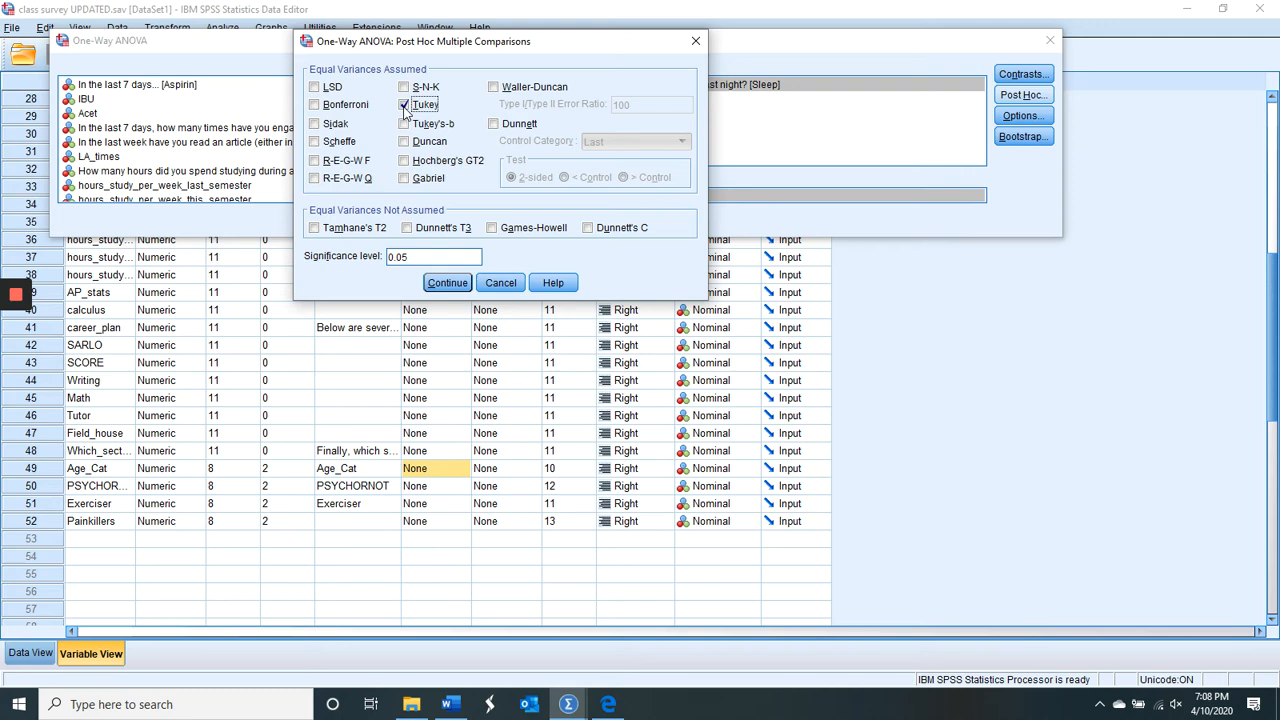
{"action": "left_click", "coordinate": [449, 285]}
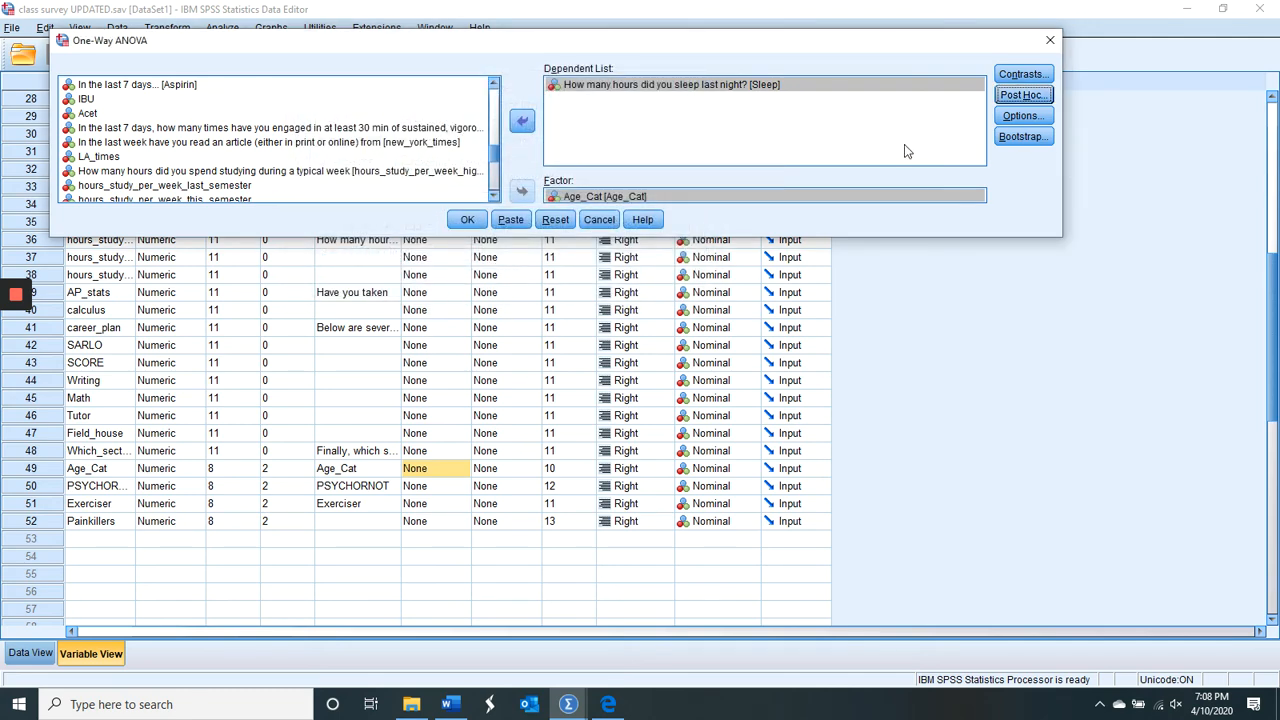
Include descriptive statistics in the one-way ANOVA and run the analysis.
{"action": "left_click", "coordinate": [1022, 116]}
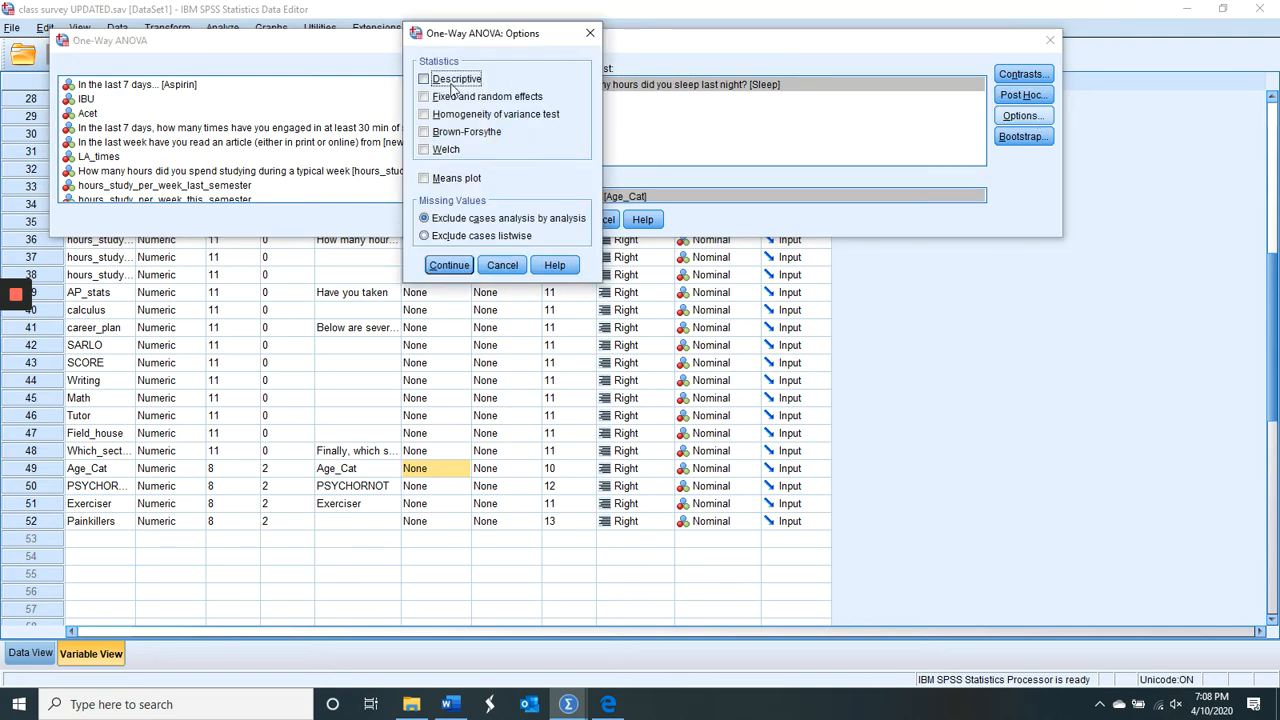
{"action": "left_click", "coordinate": [428, 80]}
{"action": "left_click", "coordinate": [449, 266]}
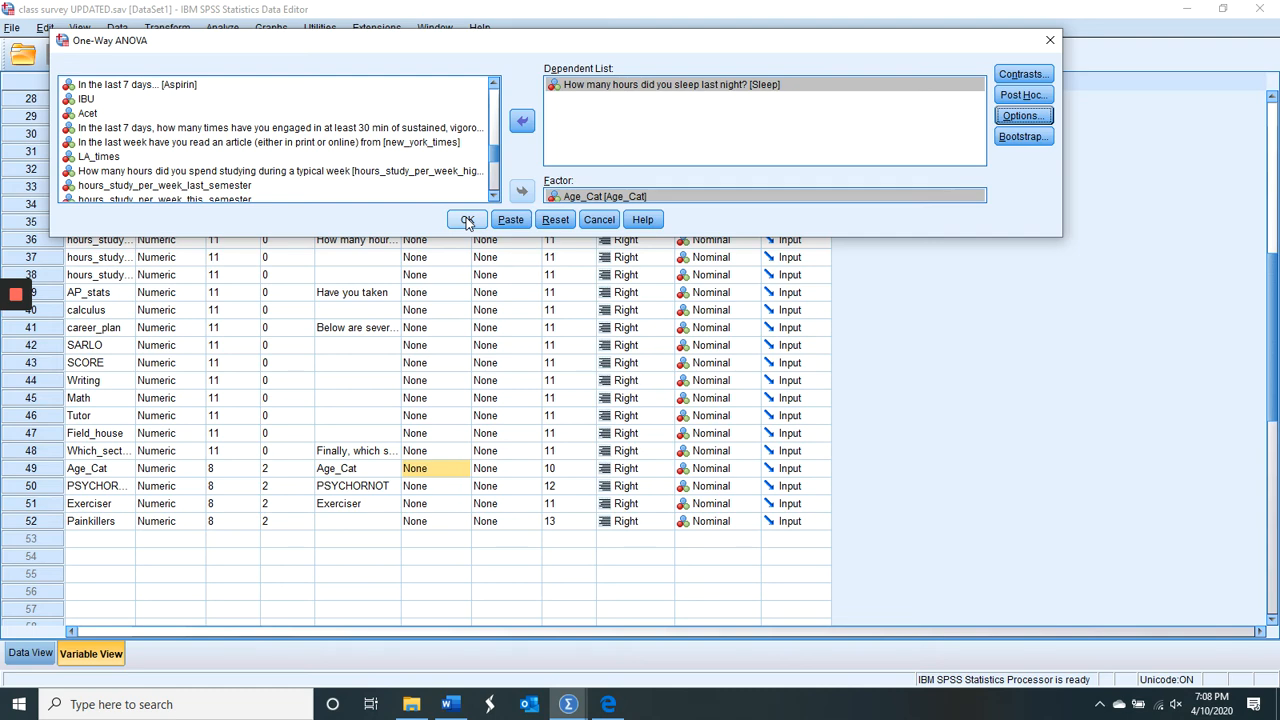
{"action": "left_click", "coordinate": [467, 221]}
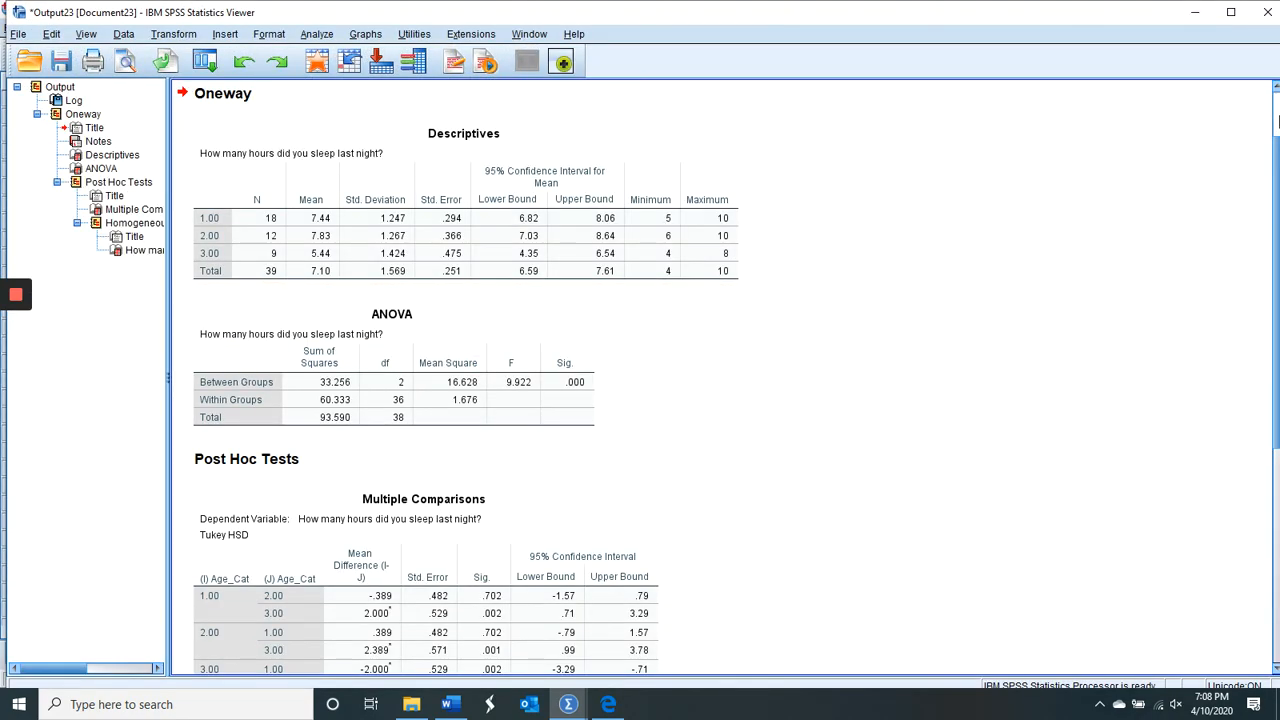
{"action": "left_click", "coordinate": [1277, 127]}
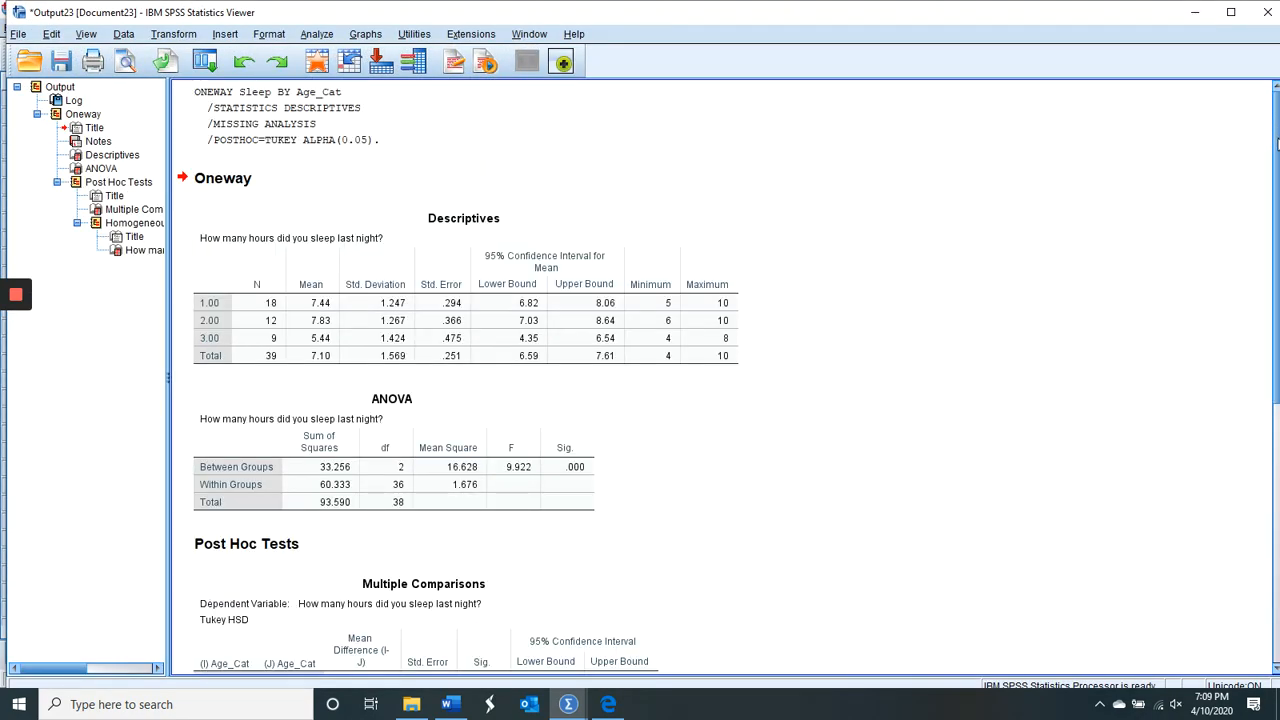
{"action": "mouse_move", "coordinate": [1277, 143]}
{"action": "left_mouse_down"}
{"action": "mouse_move", "coordinate": [1270, 353]}
{"action": "mouse_move", "coordinate": [1277, 157]}
{"action": "left_mouse_up"}
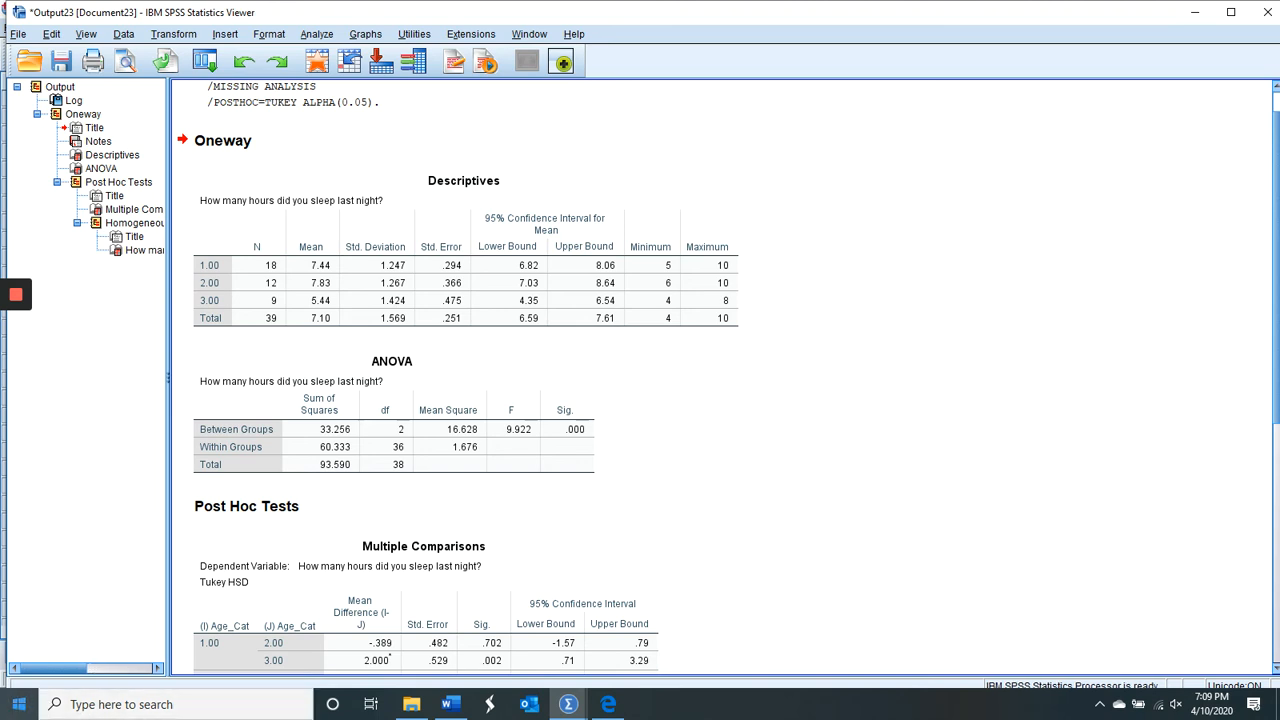
{"action": "left_click", "coordinate": [18, 704]}
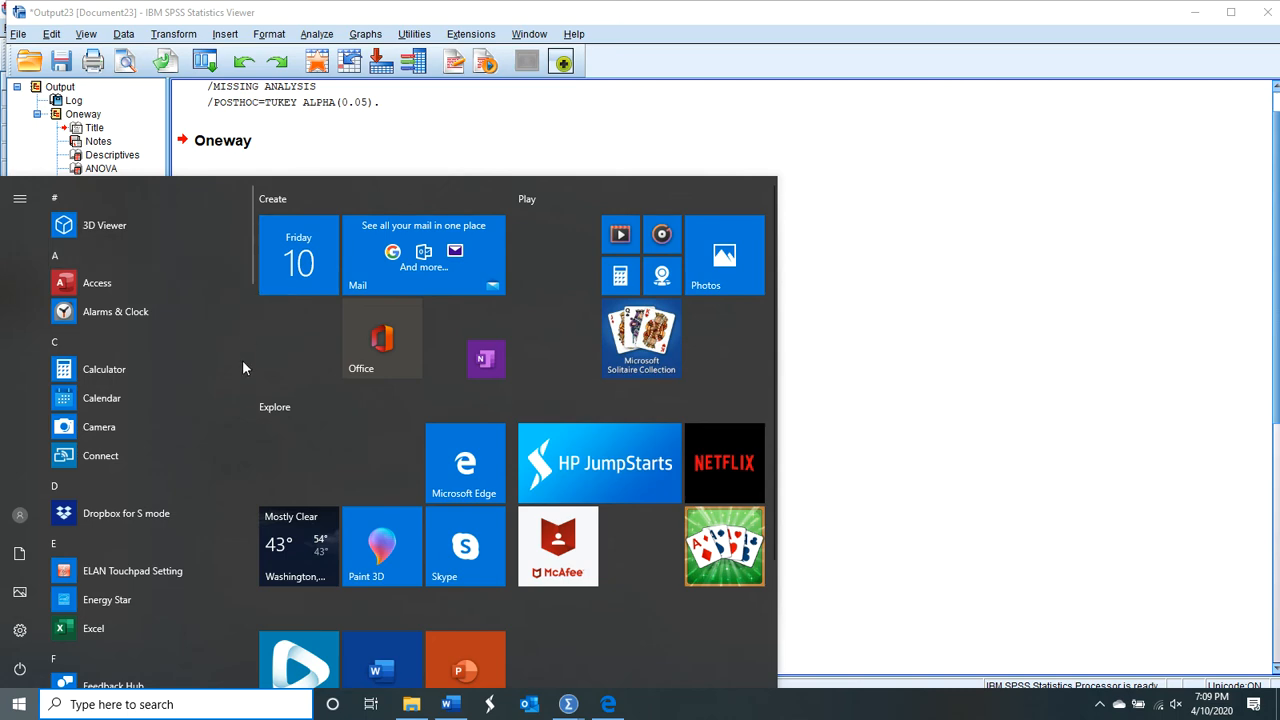
{"action": "left_click_drag", "start_coordinate": [251, 284], "coordinate": [248, 563]}
{"action": "left_click", "coordinate": [113, 552]}
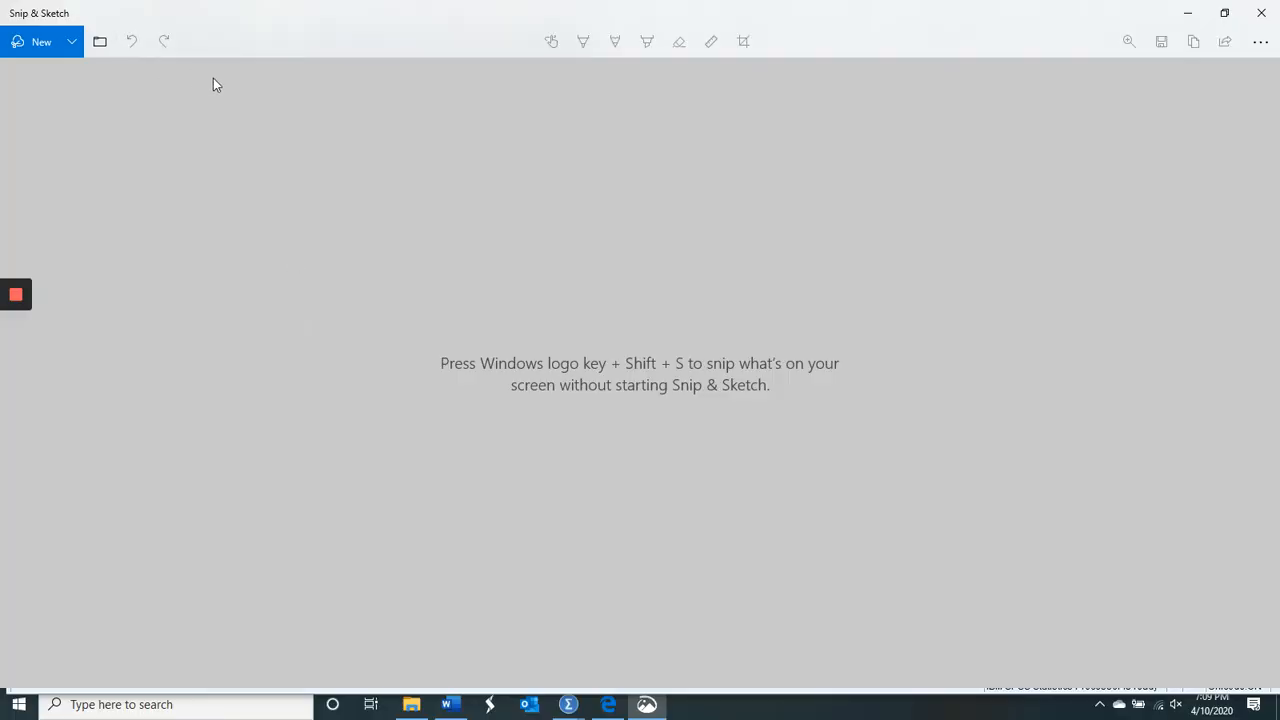
{"action": "left_click", "coordinate": [41, 47]}
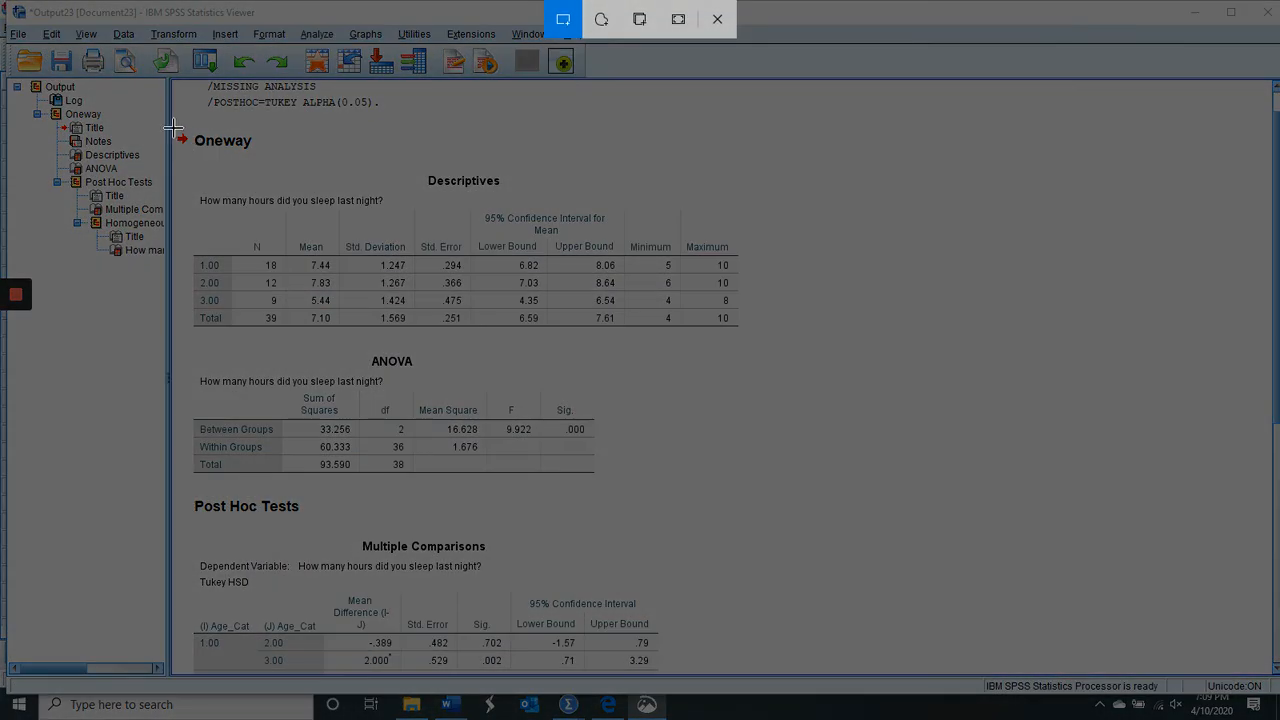
{"action": "key", "text": "Escape"}
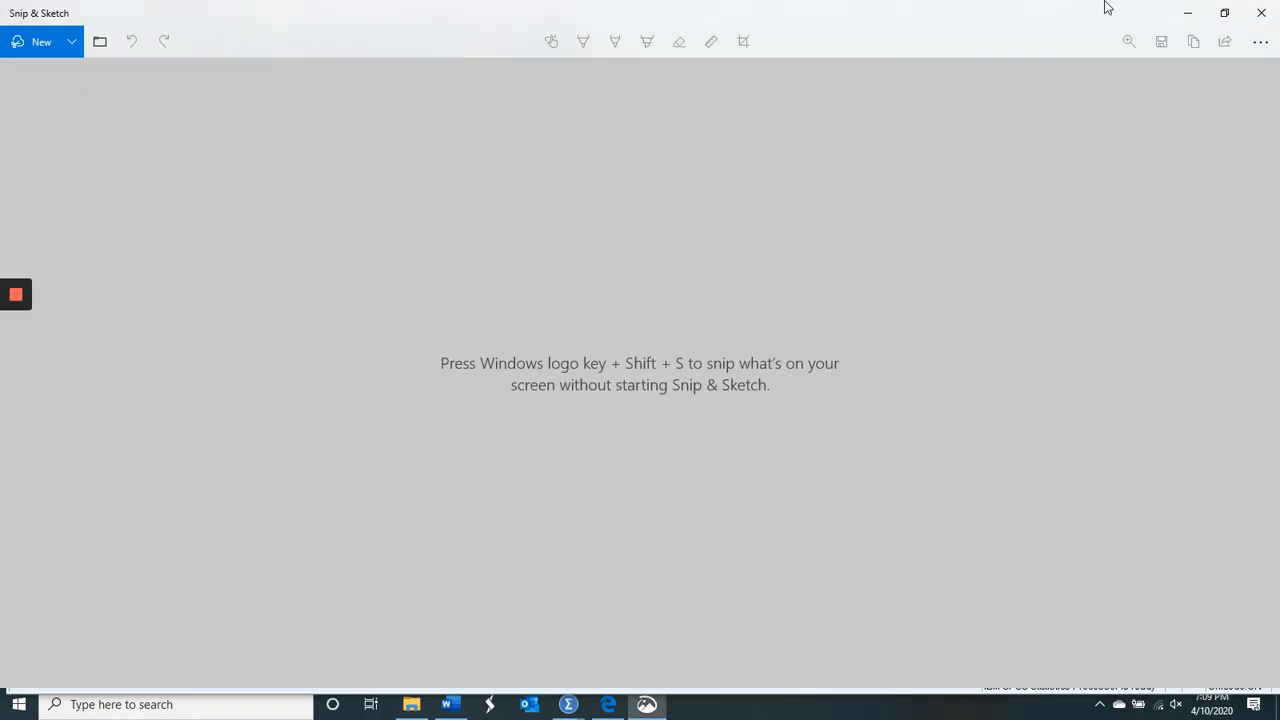
{"action": "left_click", "coordinate": [1261, 12]}
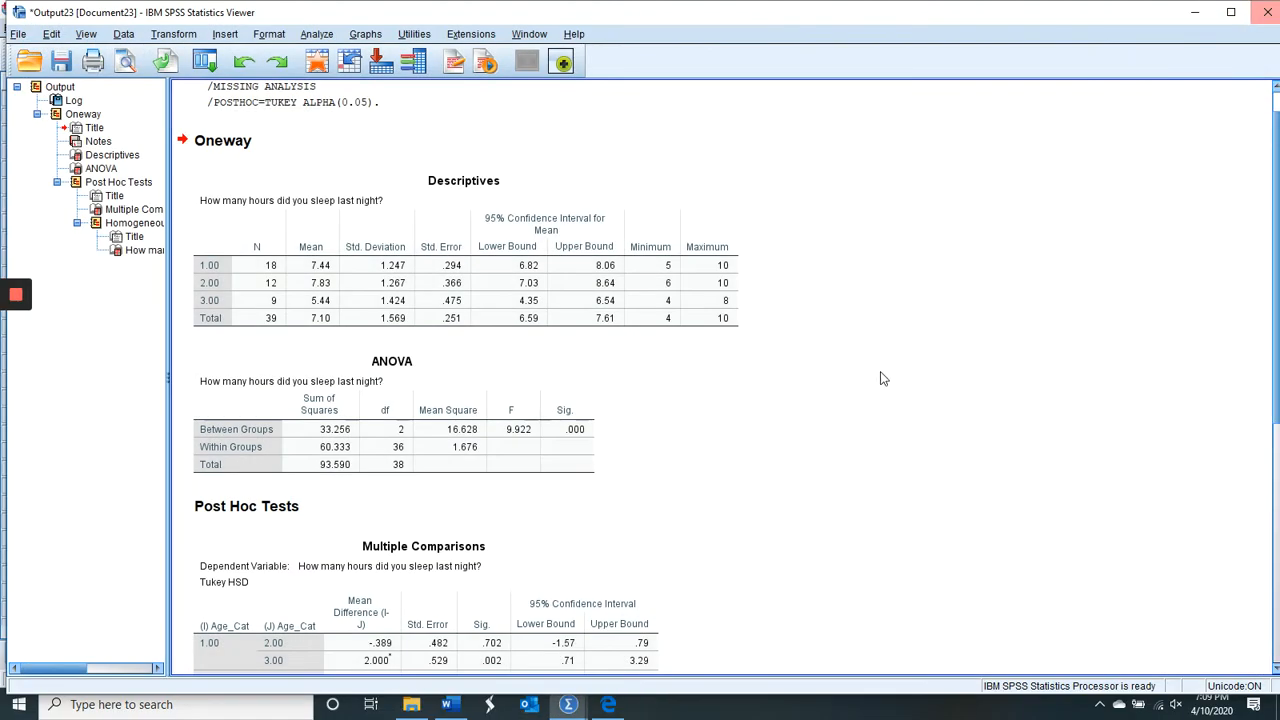
{"action": "left_click", "coordinate": [18, 704]}
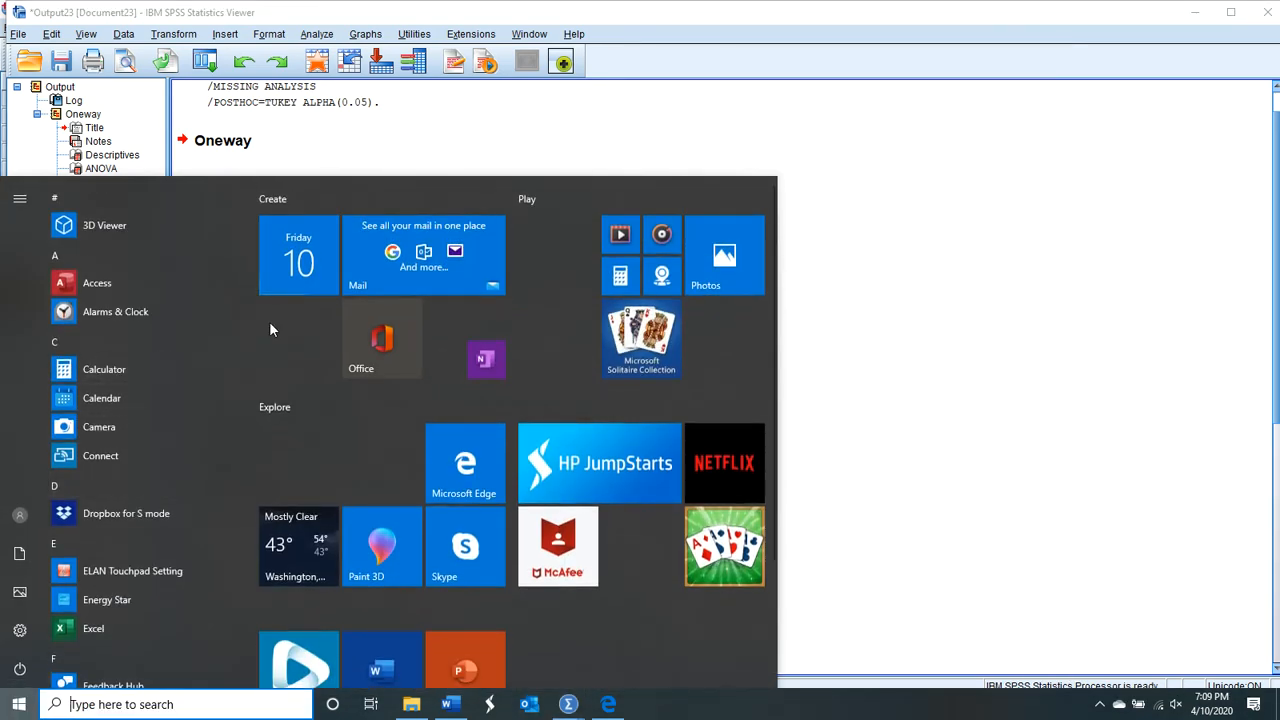
{"action": "left_click_drag", "start_coordinate": [253, 284], "coordinate": [258, 549]}
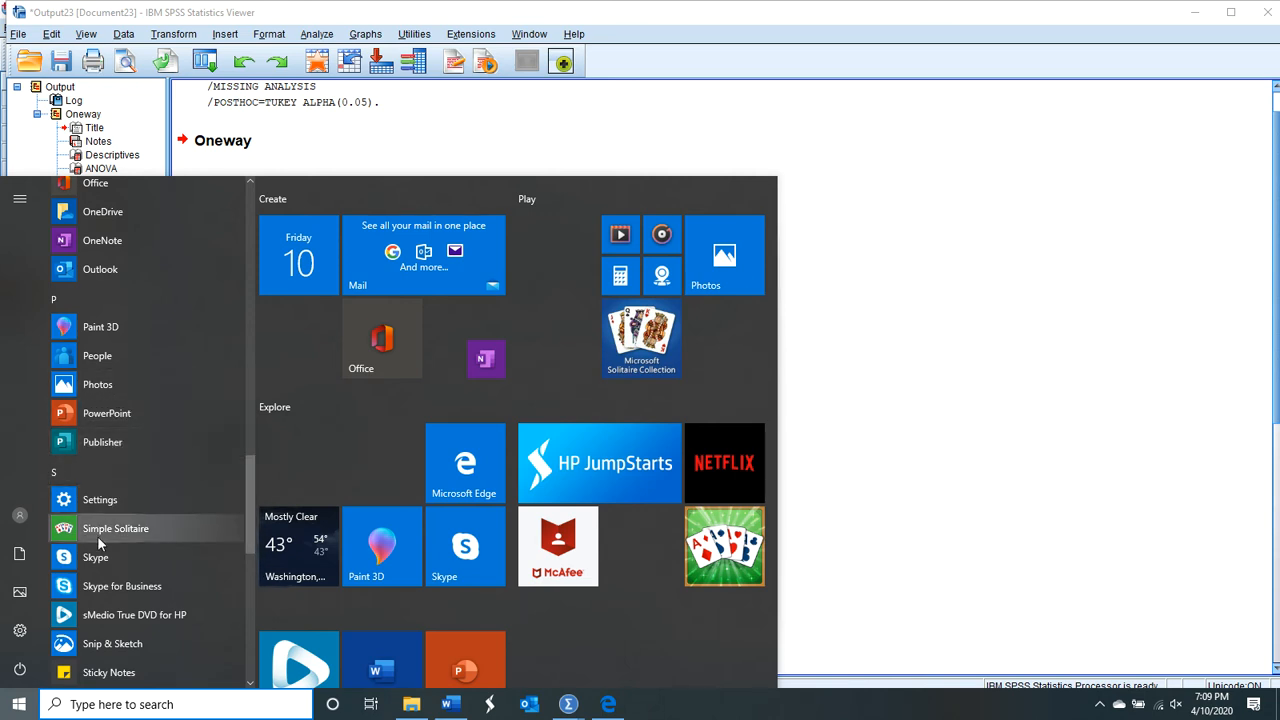
{"action": "right_click", "coordinate": [95, 644]}
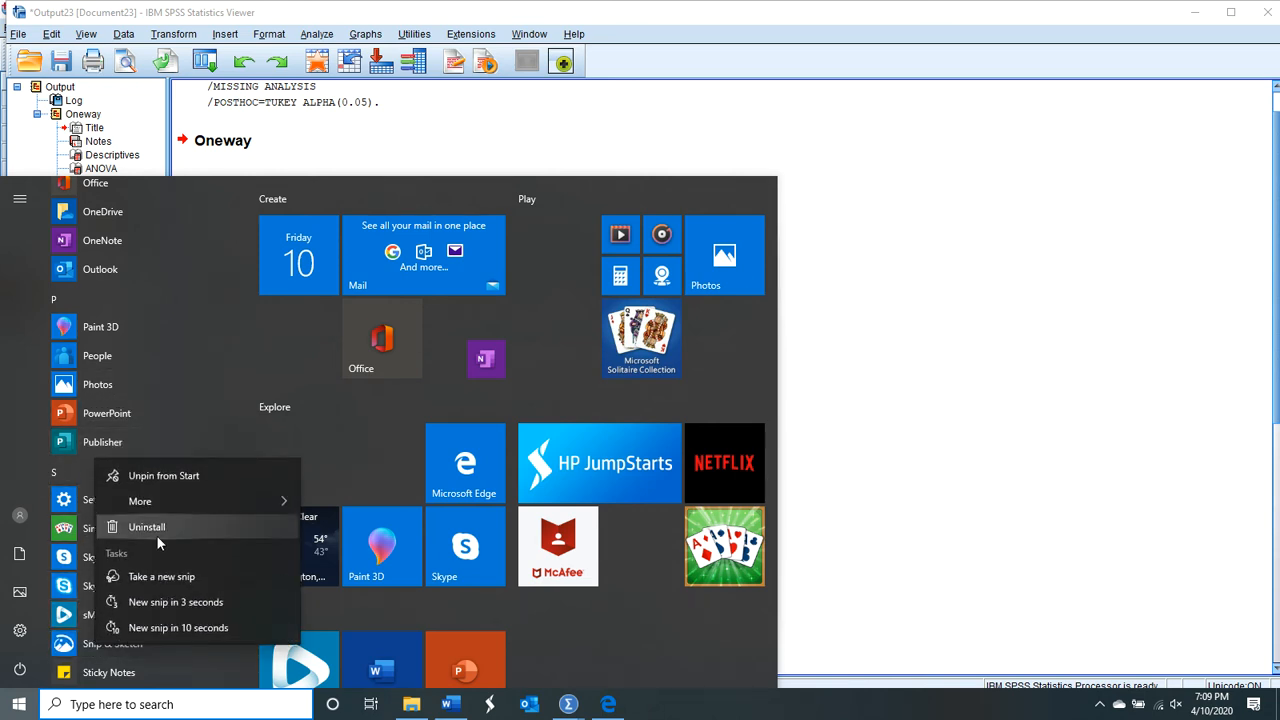
{"action": "mouse_move", "coordinate": [178, 490]}
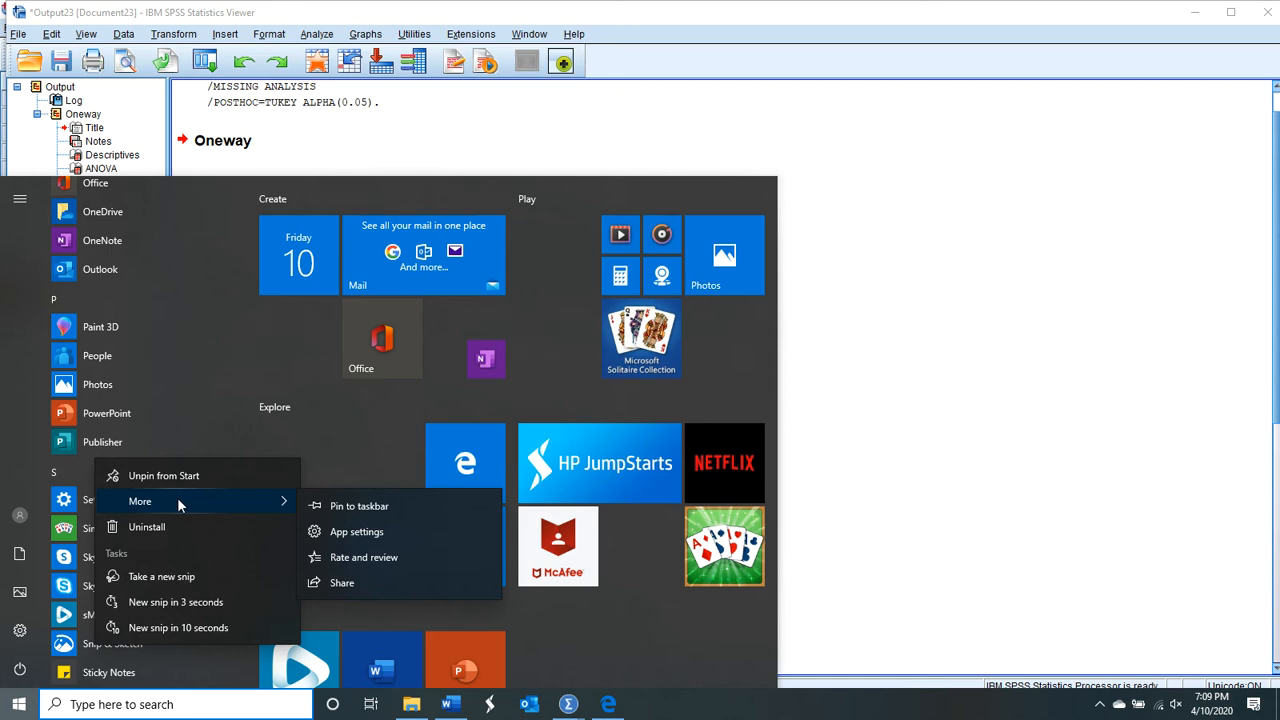
{"action": "left_click", "coordinate": [718, 635]}
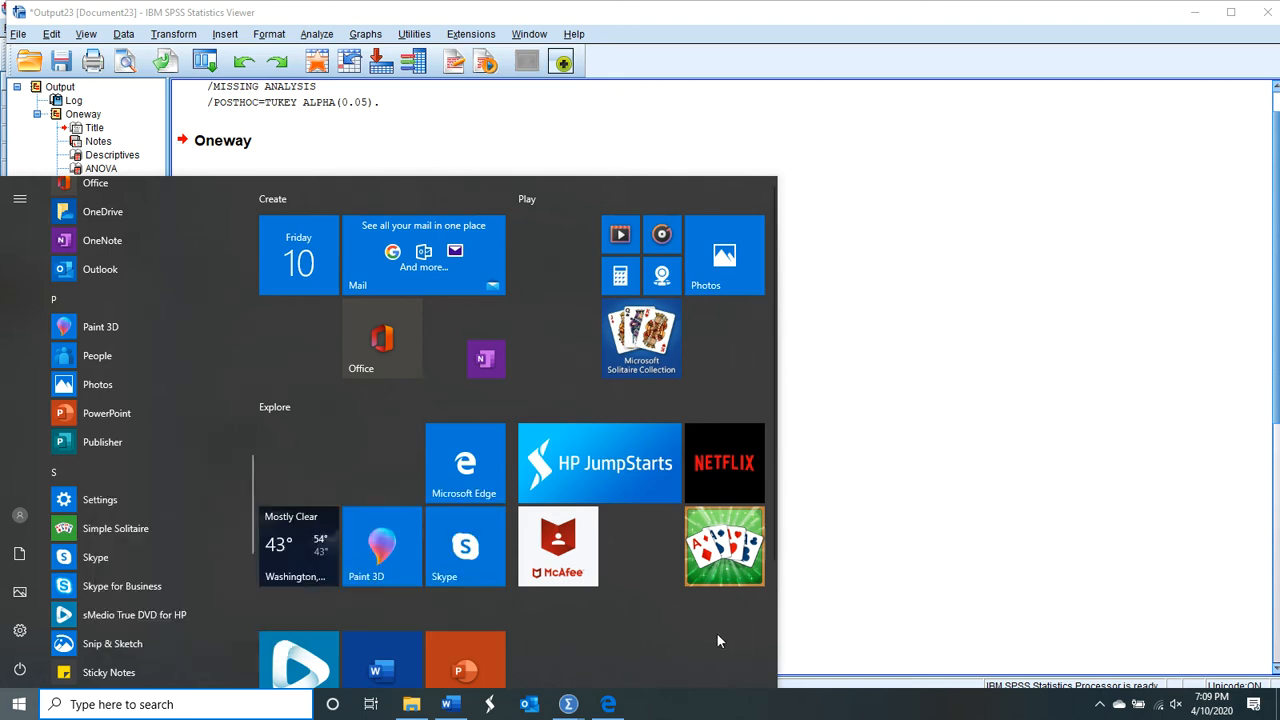
{"action": "left_click", "coordinate": [14, 708]}
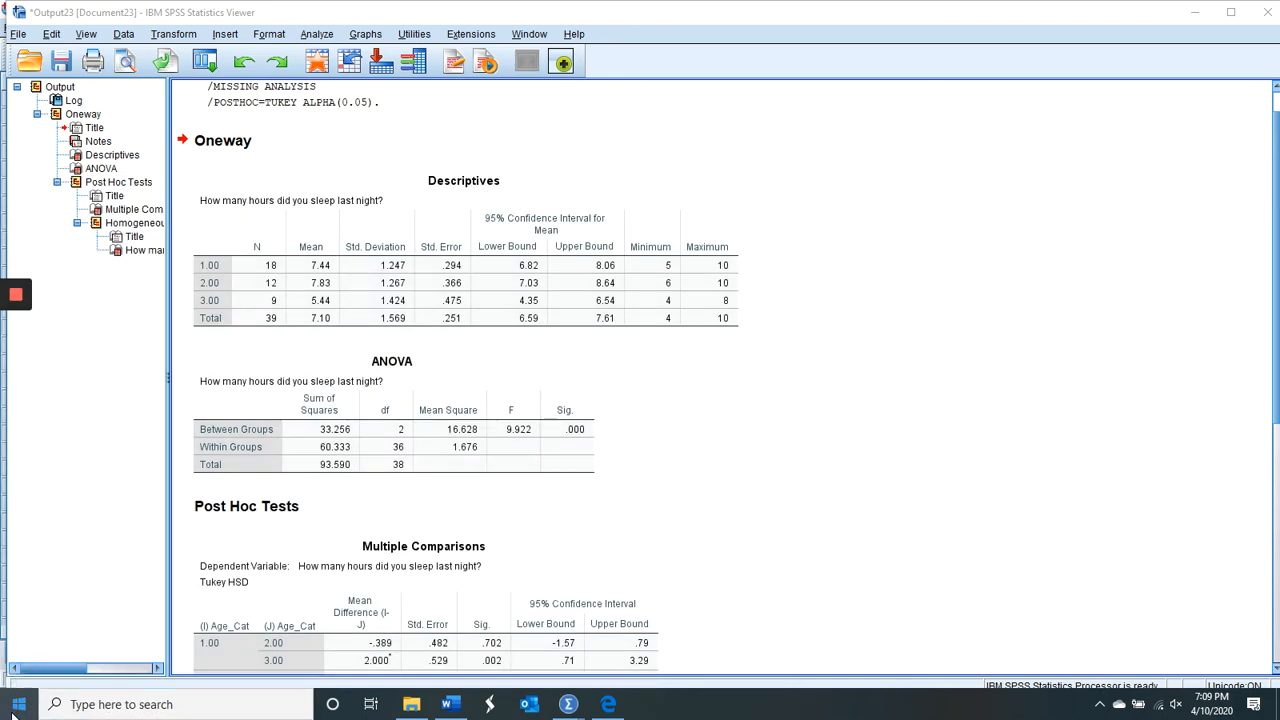
Launch Snip & Sketch to capture part of the ANOVA output.
{"action": "left_click", "coordinate": [14, 708]}
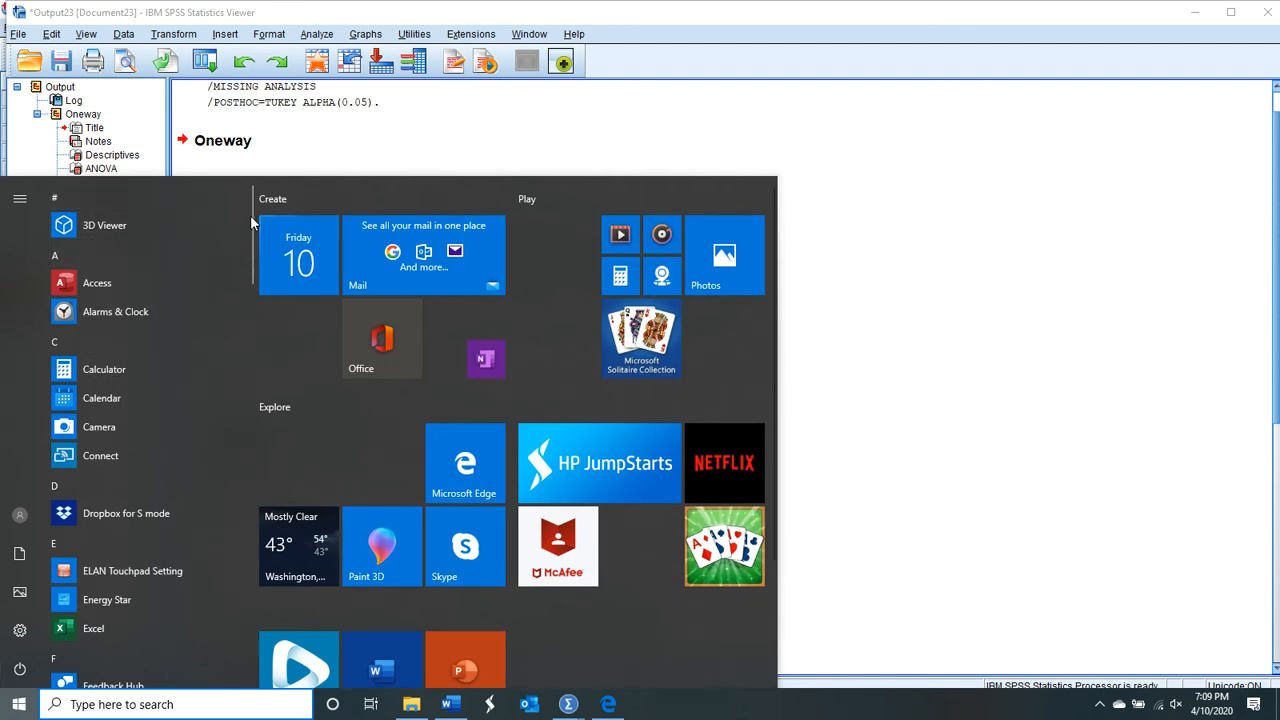
{"action": "scroll", "coordinate": [246, 546], "scroll_direction": "down", "scroll_amount": 15}
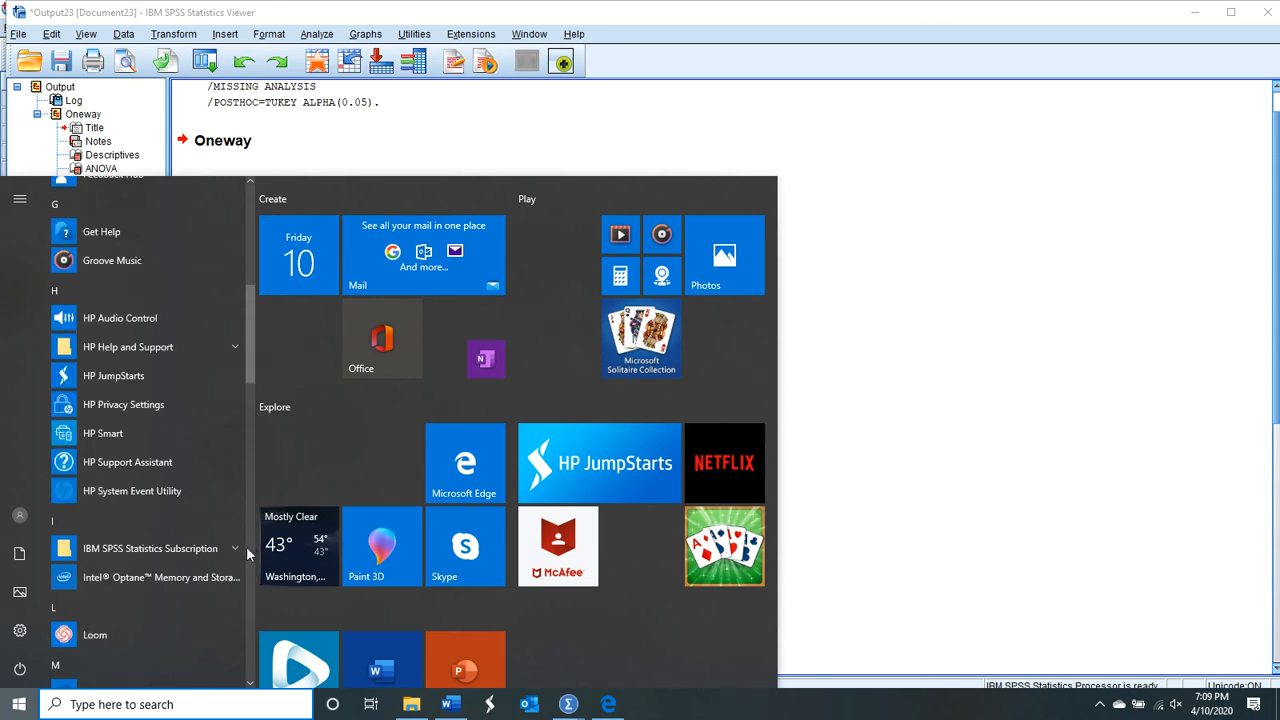
{"action": "scroll", "coordinate": [246, 546], "scroll_direction": "up", "scroll_amount": 5}
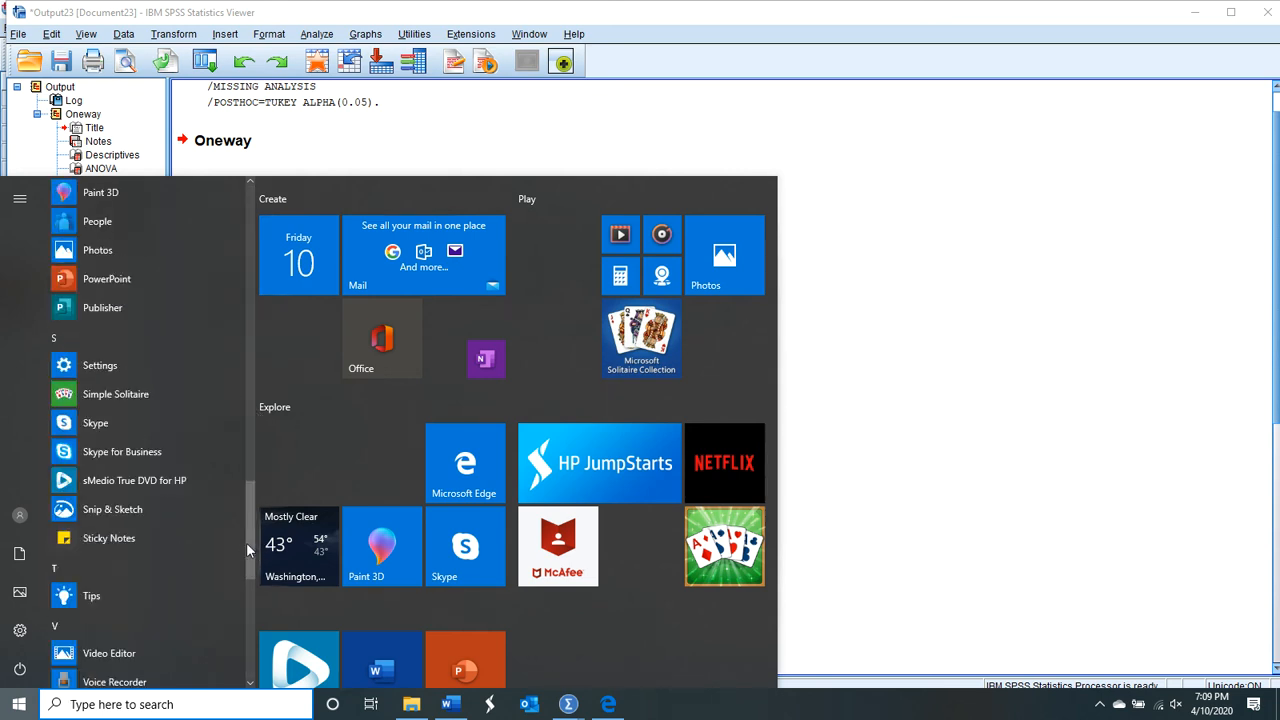
{"action": "right_click", "coordinate": [104, 512]}
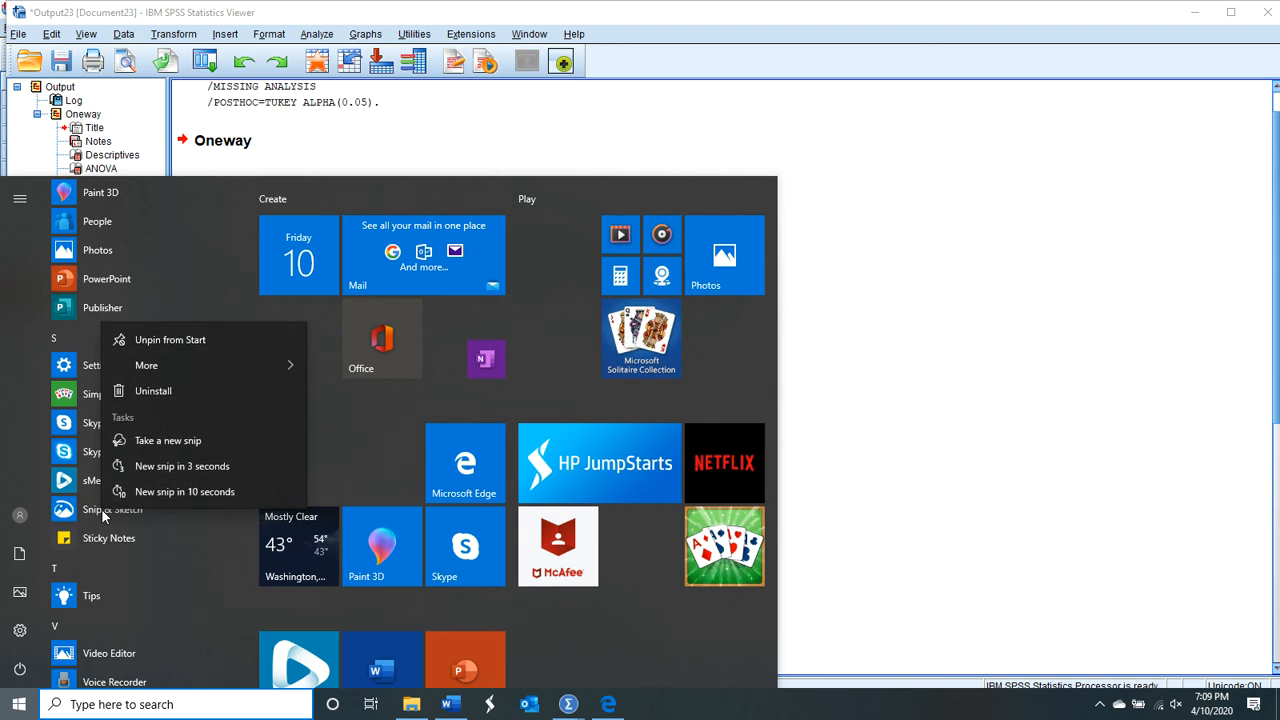
{"action": "left_click", "coordinate": [90, 510]}
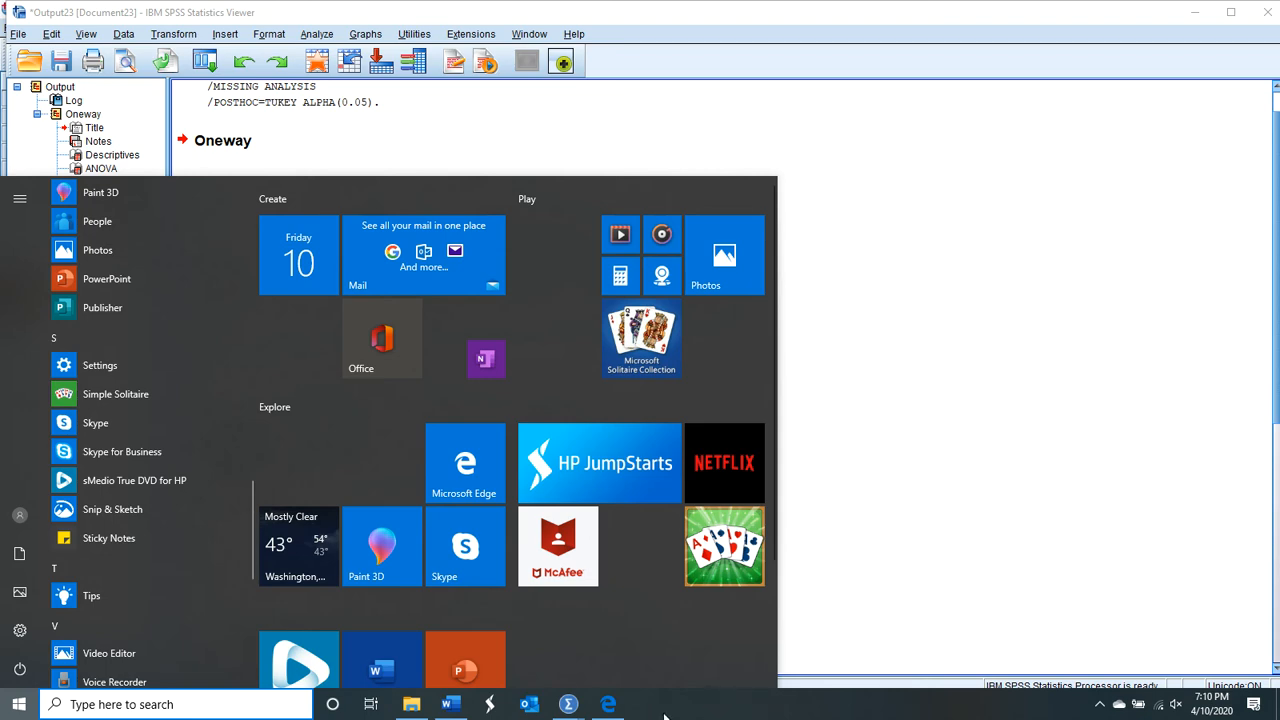
{"action": "left_click", "coordinate": [145, 508]}
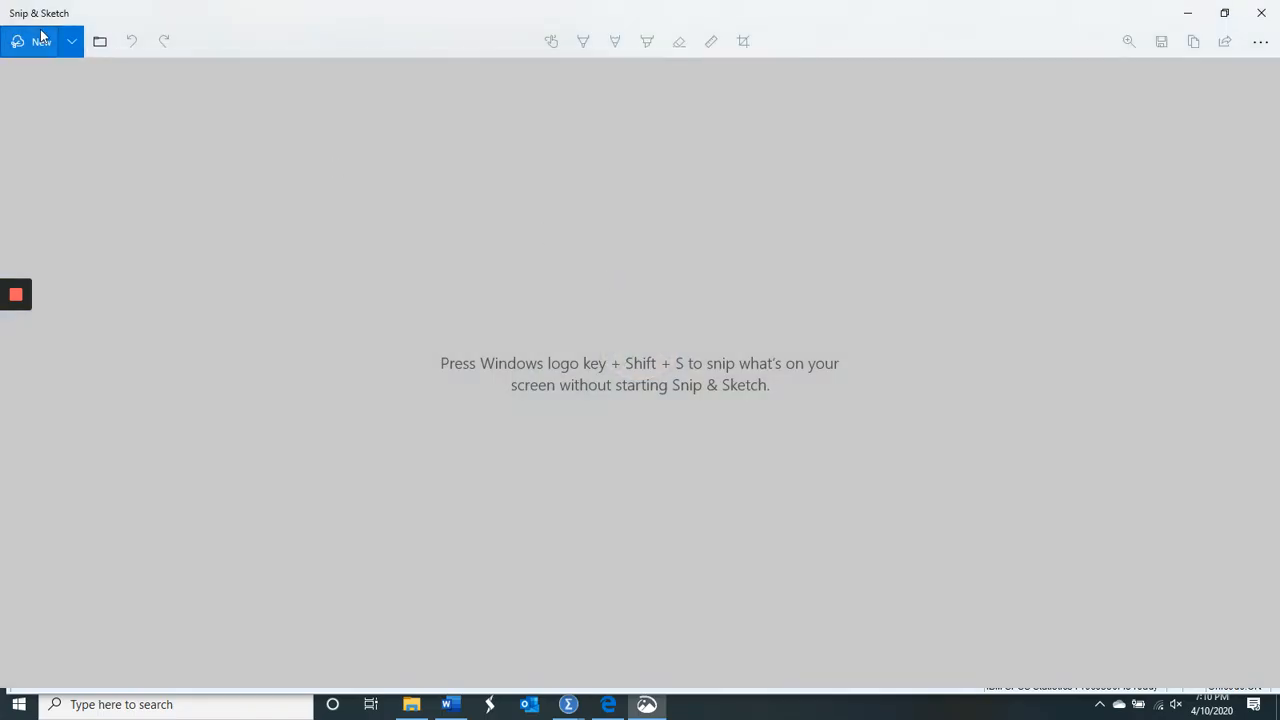
Snip the Oneway heading with the Descriptives table from the SPSS output and enlarge the captured image.
{"action": "left_click", "coordinate": [40, 41]}
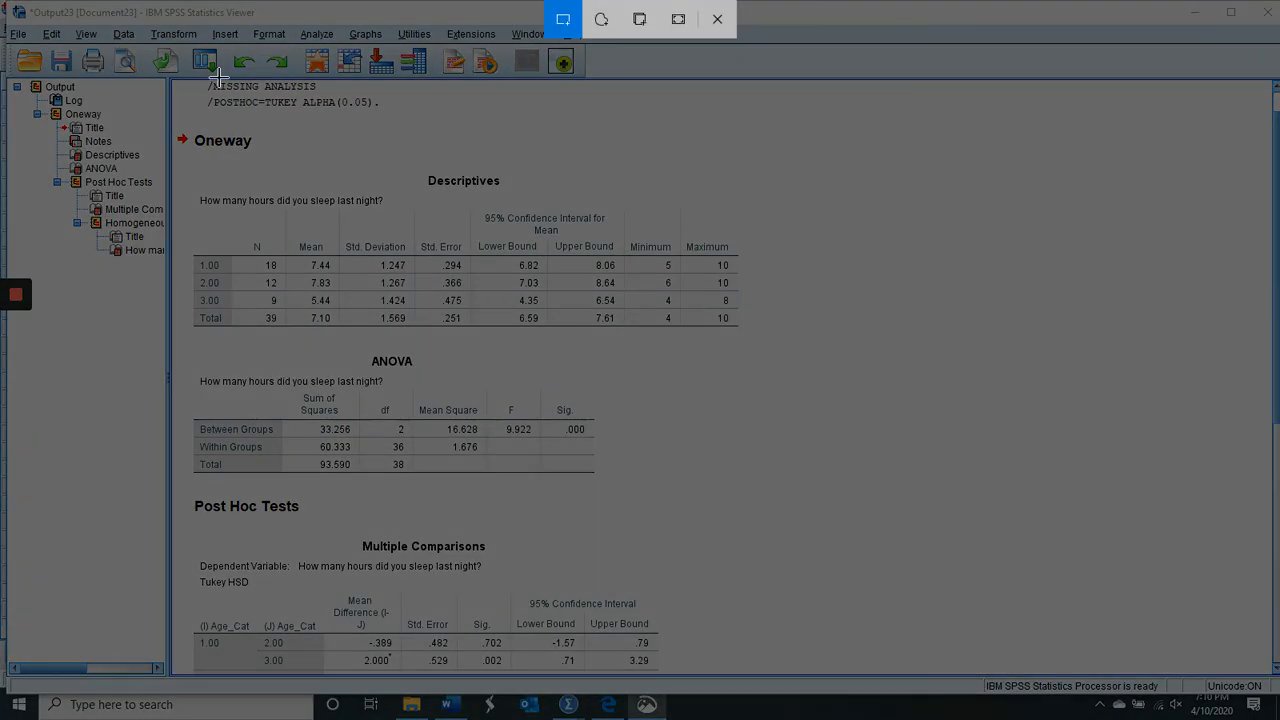
{"action": "mouse_move", "coordinate": [183, 124]}
{"action": "left_mouse_down"}
{"action": "mouse_move", "coordinate": [634, 194]}
{"action": "mouse_move", "coordinate": [771, 317]}
{"action": "mouse_move", "coordinate": [775, 354]}
{"action": "left_mouse_up"}
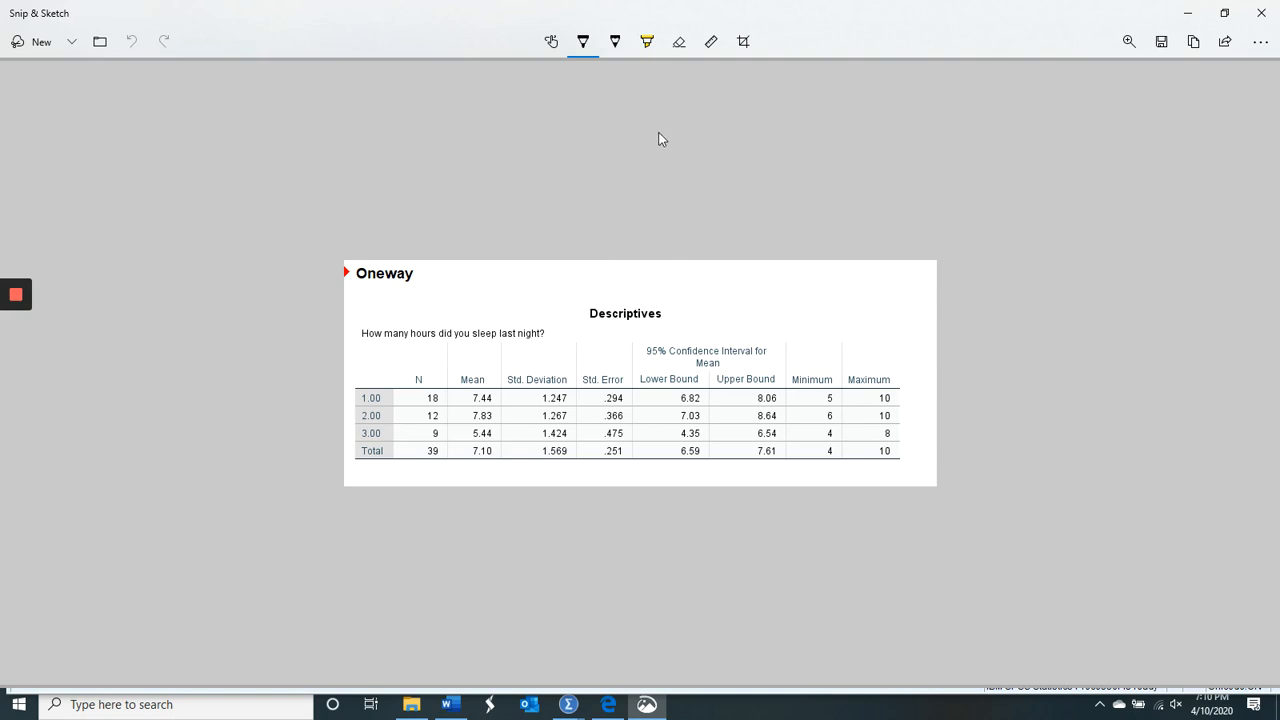
{"action": "left_click", "coordinate": [1129, 41]}
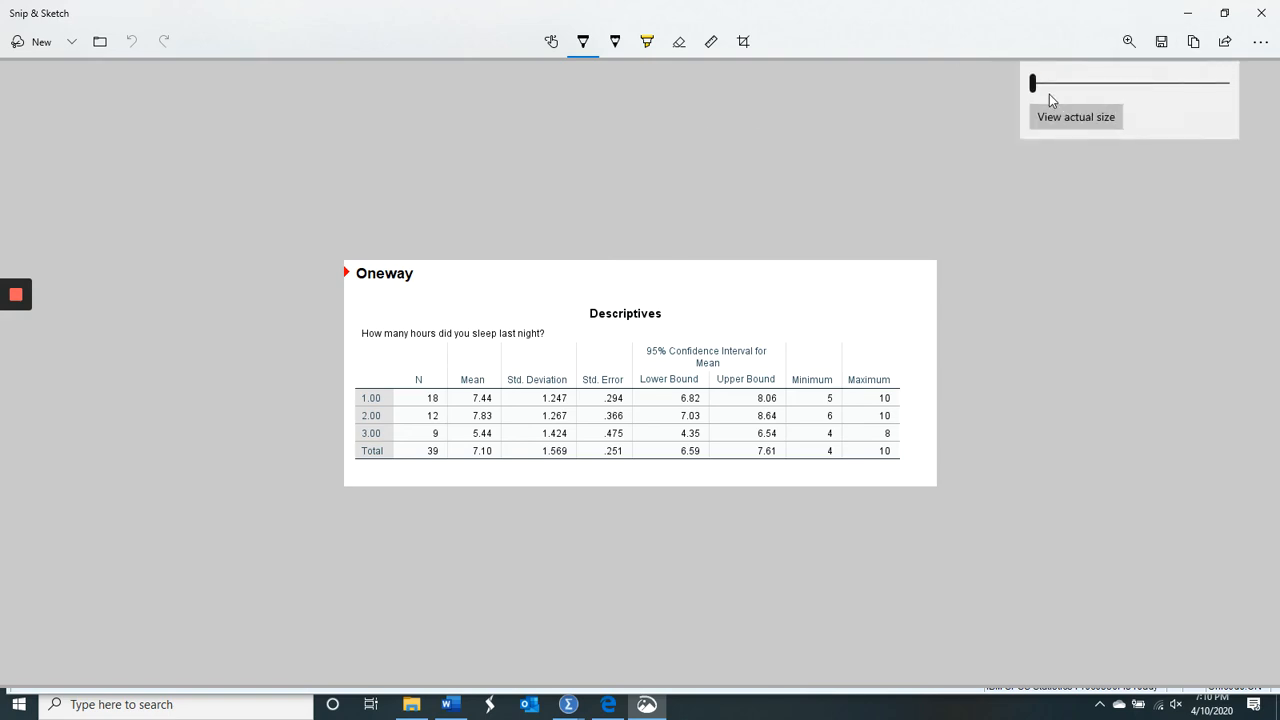
{"action": "left_click_drag", "start_coordinate": [1049, 94], "coordinate": [1088, 85]}
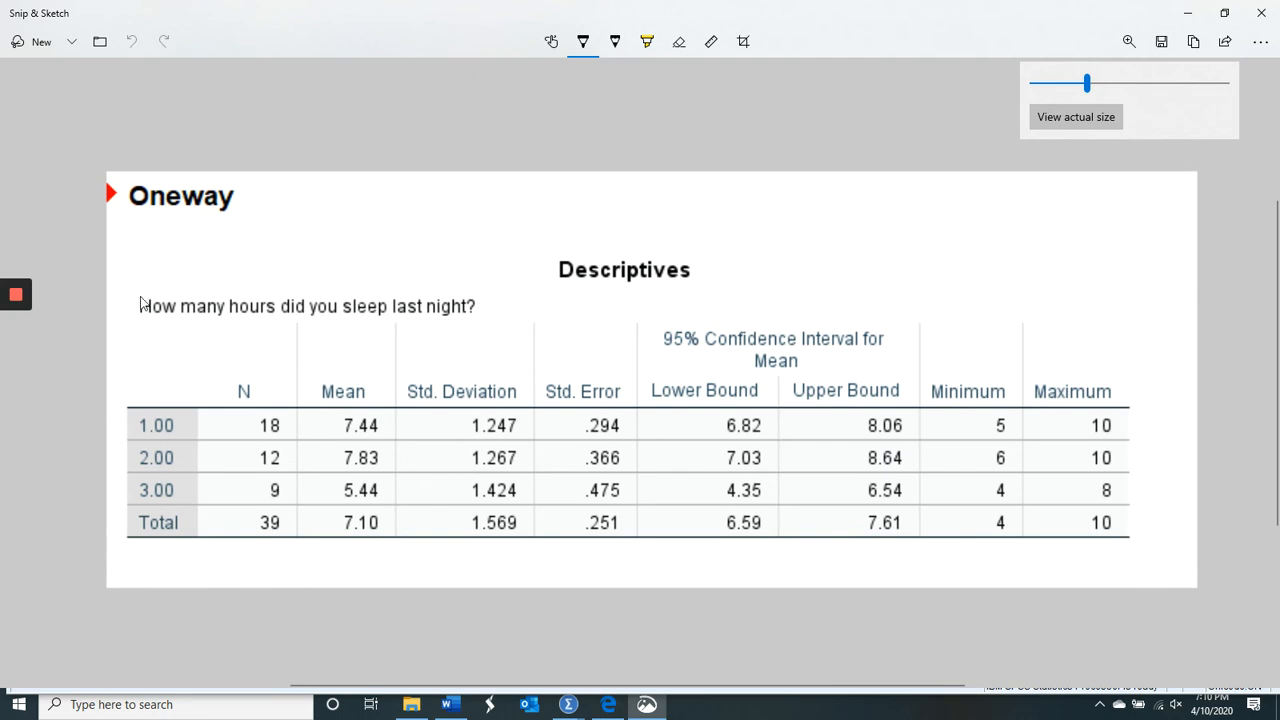
Circle the sleep question and the age group codes 1.00 to 3.00 on the snip with a black pen.
{"action": "left_click", "coordinate": [585, 42]}
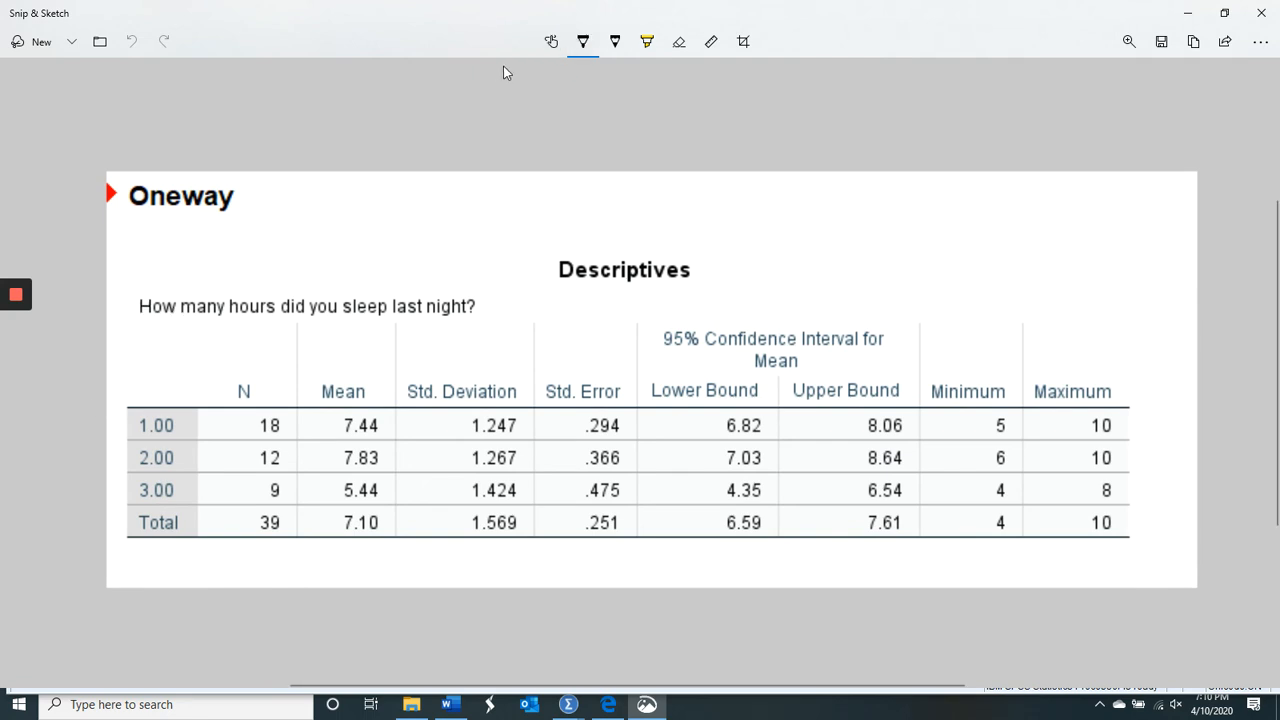
{"action": "left_click", "coordinate": [583, 41]}
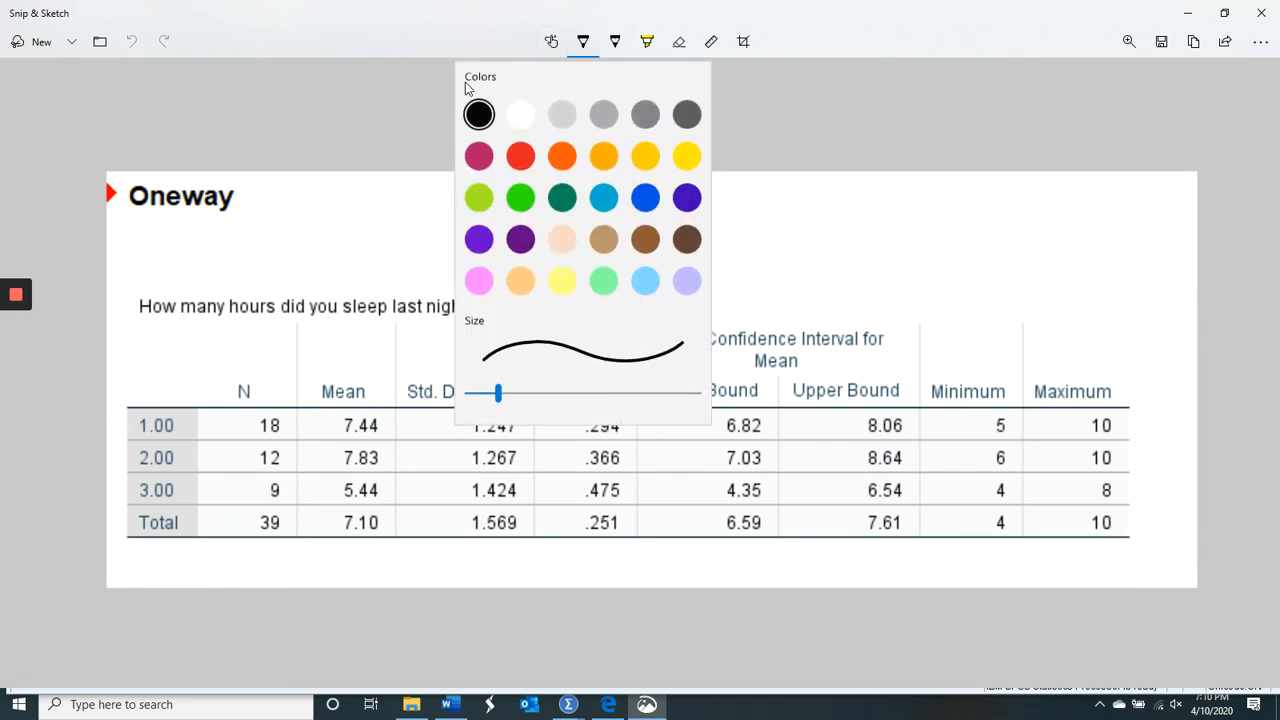
{"action": "left_click", "coordinate": [478, 114]}
{"action": "mouse_move", "coordinate": [134, 328]}
{"action": "left_mouse_down"}
{"action": "mouse_move", "coordinate": [520, 330]}
{"action": "mouse_move", "coordinate": [517, 289]}
{"action": "mouse_move", "coordinate": [140, 277]}
{"action": "mouse_move", "coordinate": [124, 300]}
{"action": "mouse_move", "coordinate": [134, 322]}
{"action": "left_mouse_up"}
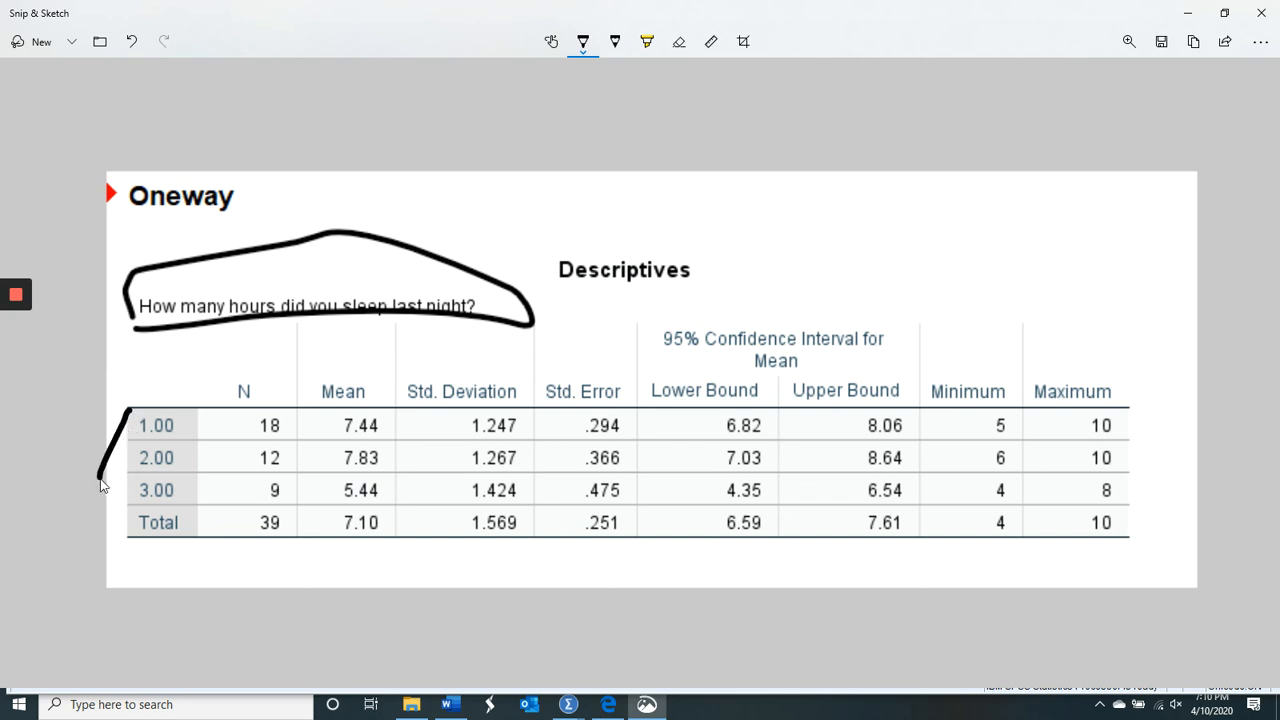
{"action": "mouse_move", "coordinate": [101, 485]}
{"action": "left_mouse_down"}
{"action": "mouse_move", "coordinate": [150, 507]}
{"action": "mouse_move", "coordinate": [189, 495]}
{"action": "mouse_move", "coordinate": [185, 450]}
{"action": "mouse_move", "coordinate": [150, 403]}
{"action": "mouse_move", "coordinate": [118, 413]}
{"action": "left_mouse_up"}
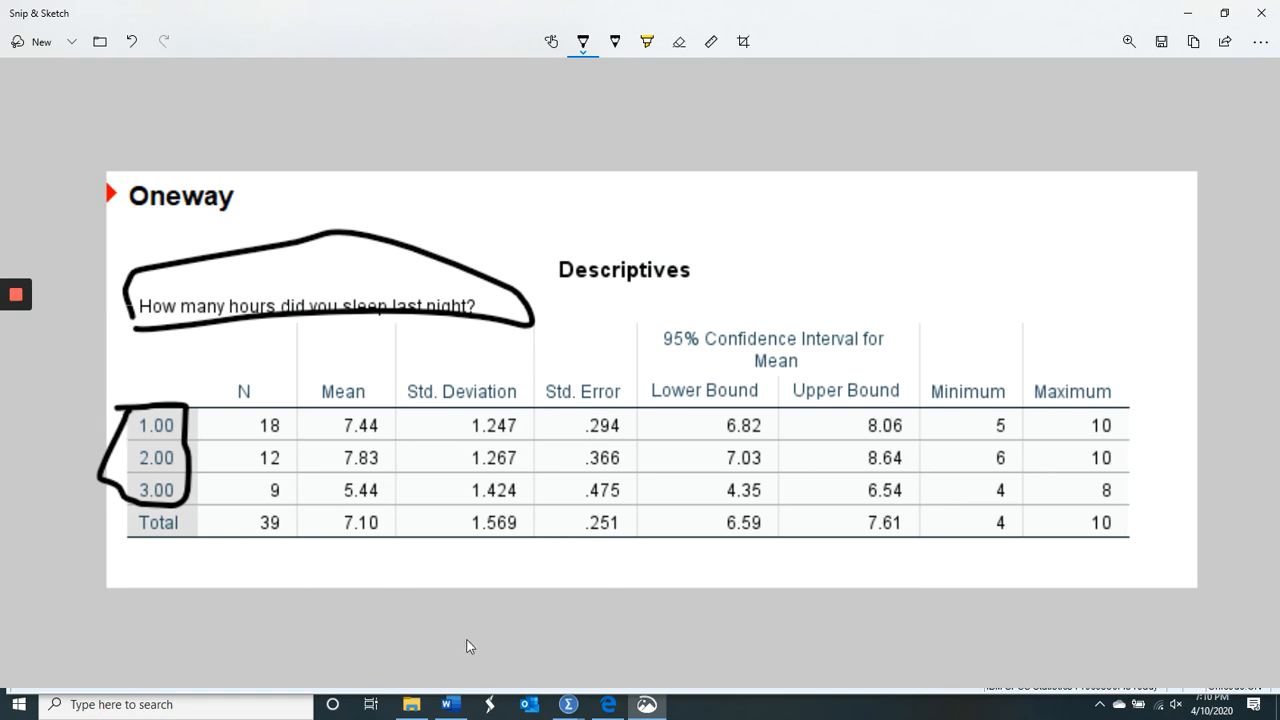
Check the age group definitions in the Lab 5 Word document, then mark the Mean and Std. Deviation headings on the snip before closing it.
{"action": "left_click", "coordinate": [452, 706]}
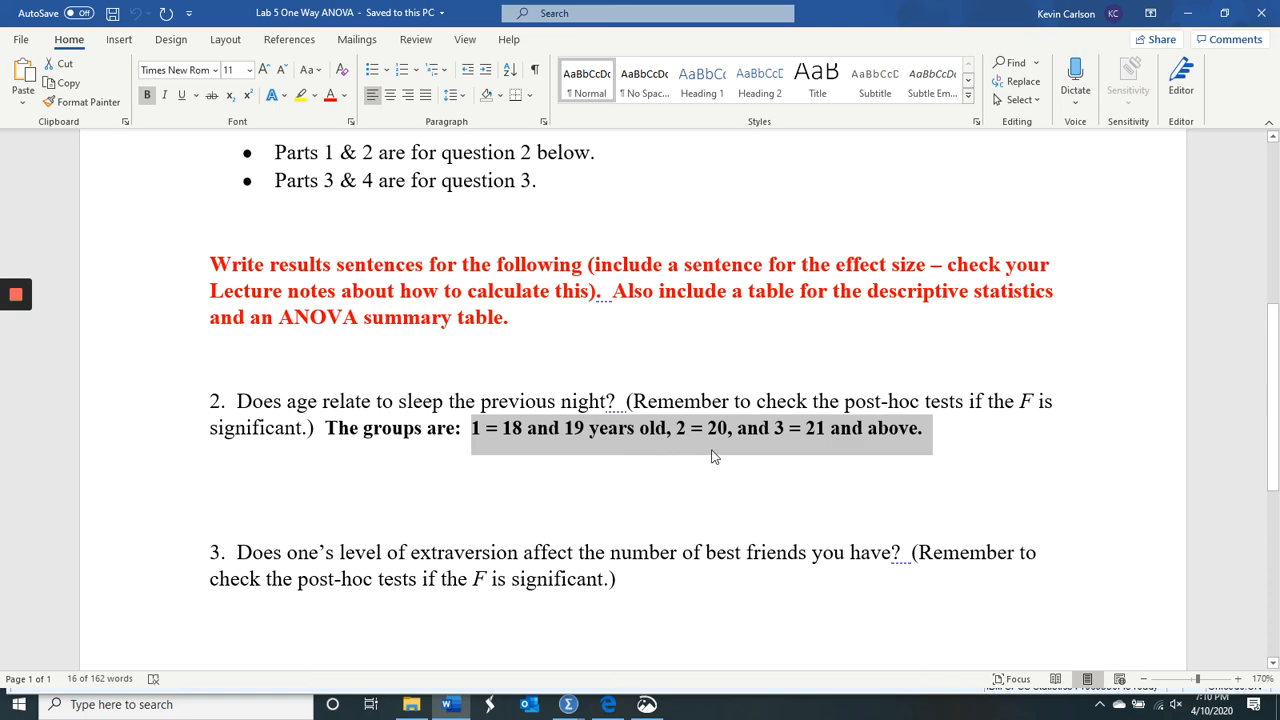
{"action": "left_click", "coordinate": [448, 704]}
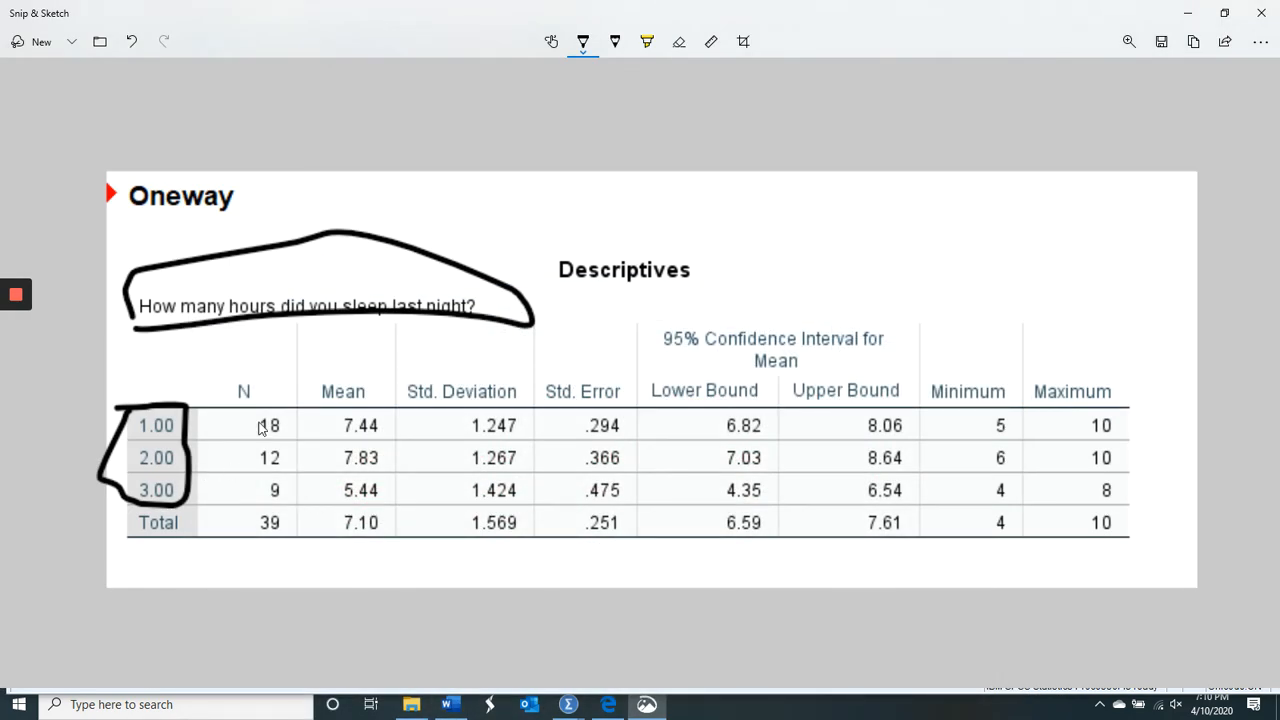
{"action": "left_click_drag", "start_coordinate": [298, 340], "coordinate": [345, 379]}
{"action": "left_click_drag", "start_coordinate": [417, 327], "coordinate": [480, 372]}
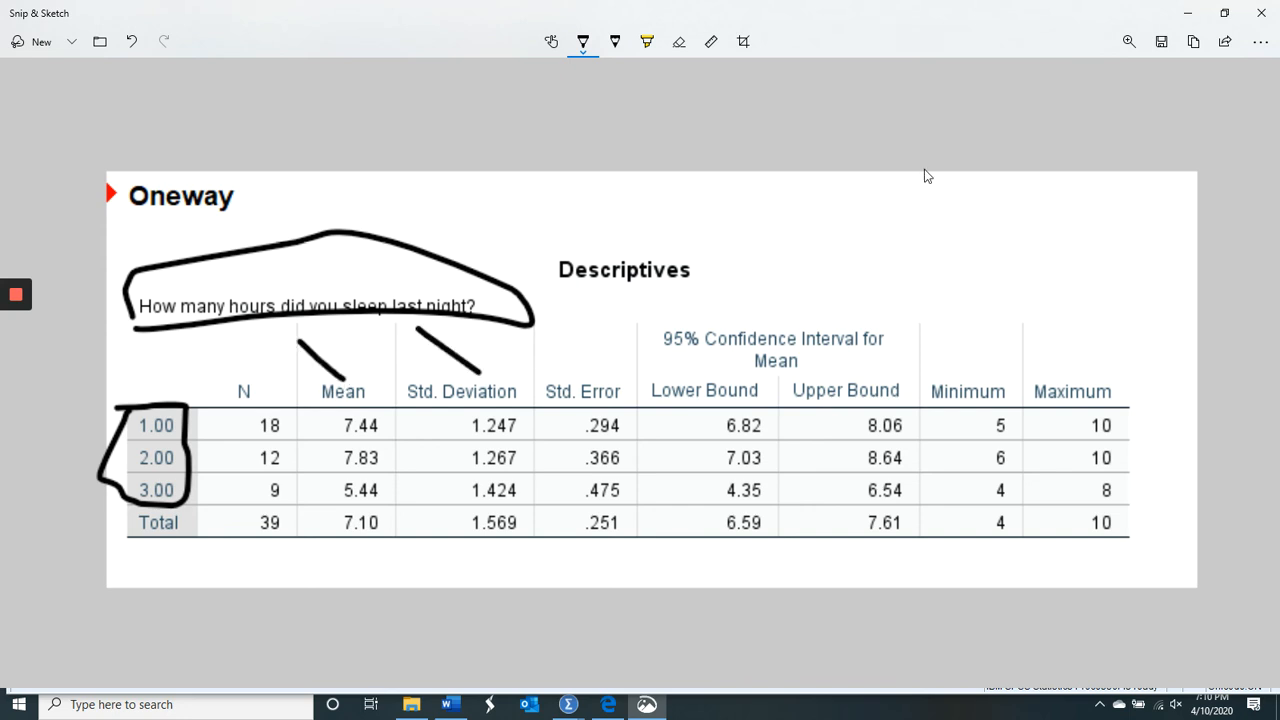
{"action": "left_click", "coordinate": [1261, 13]}
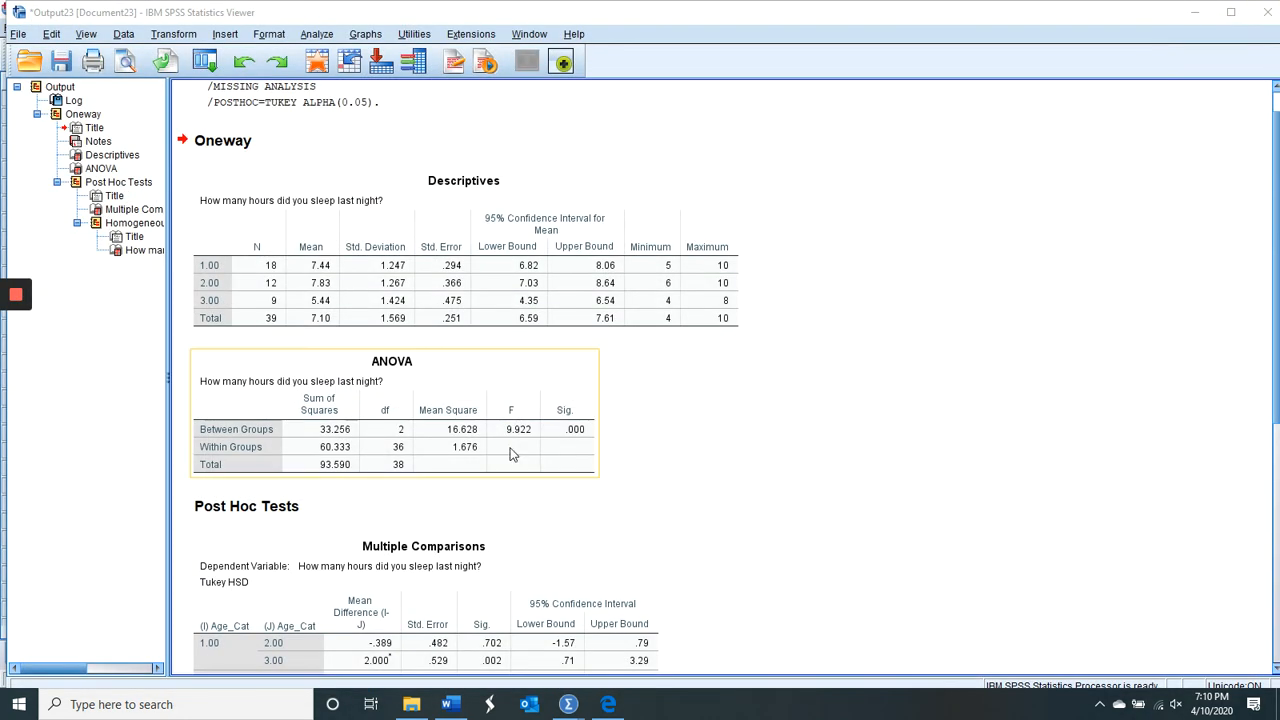
Switch to the Canvas course page in Edge and find the Lab 5 files under Week of April 13.
{"action": "left_click", "coordinate": [608, 704]}
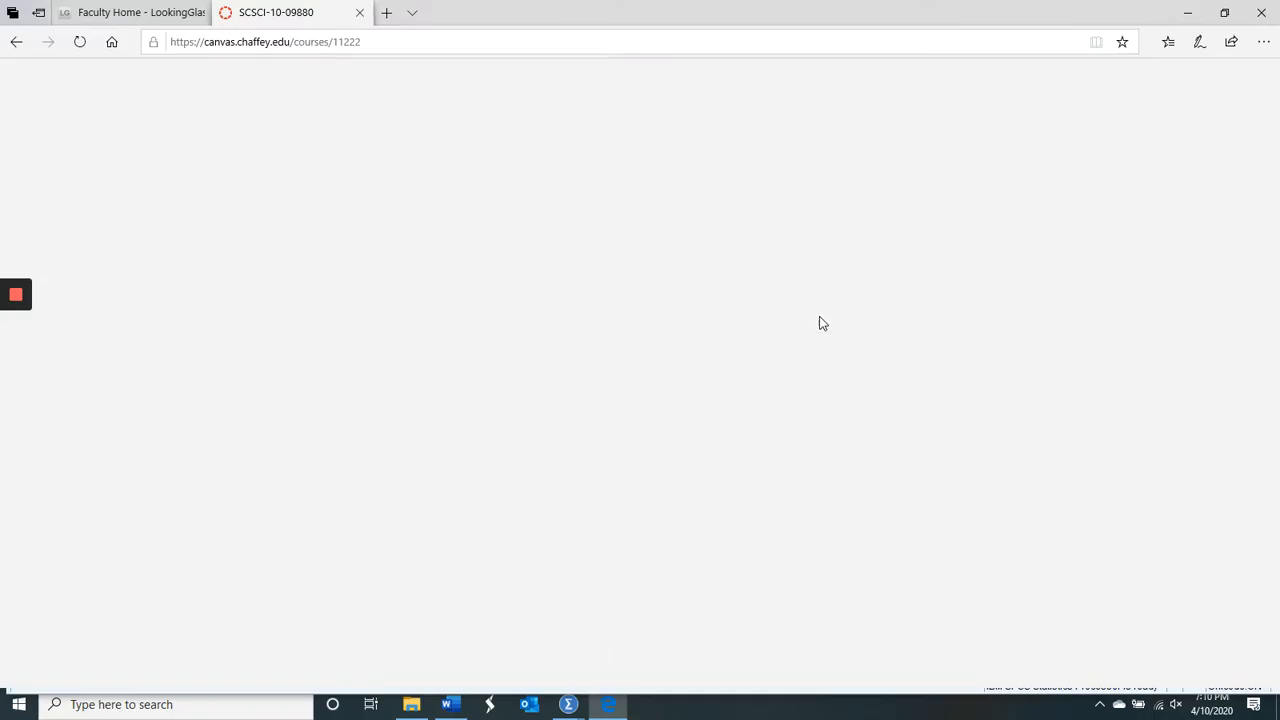
{"action": "left_click_drag", "start_coordinate": [1274, 135], "coordinate": [1276, 560]}
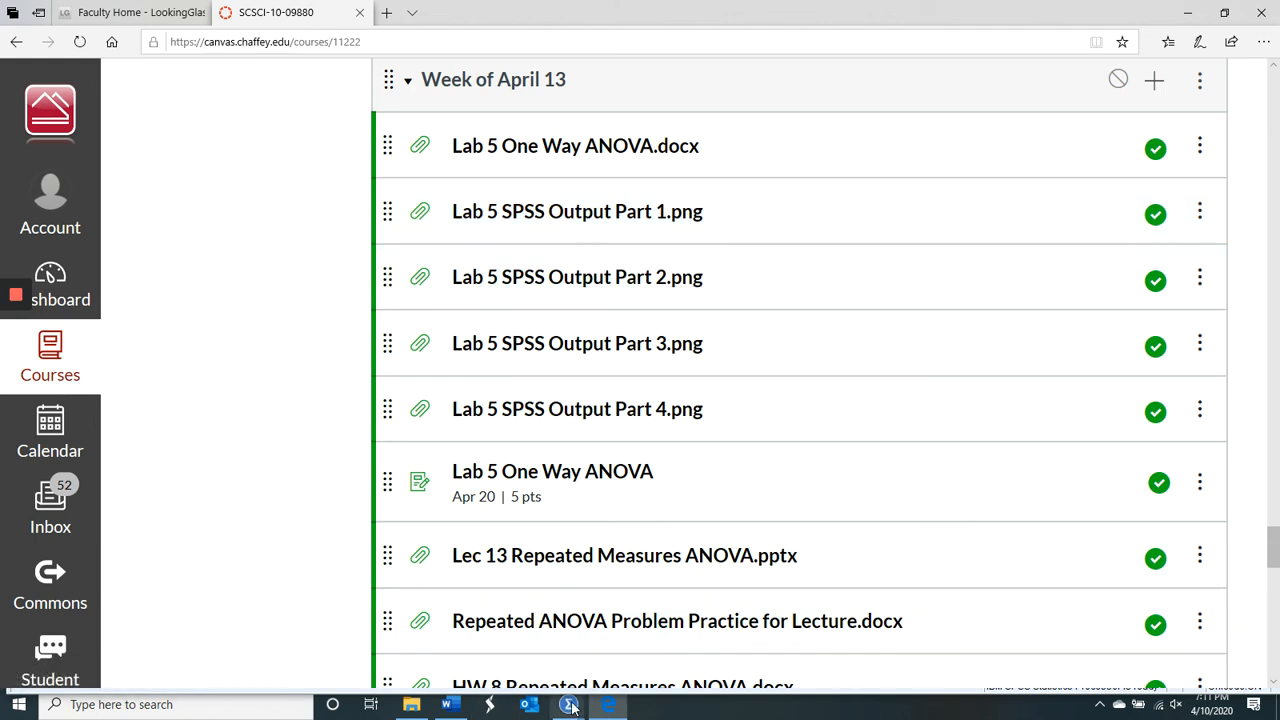
Switch to SPSS and close the class survey UPDATED.sav dataset.
{"action": "mouse_move", "coordinate": [573, 710]}
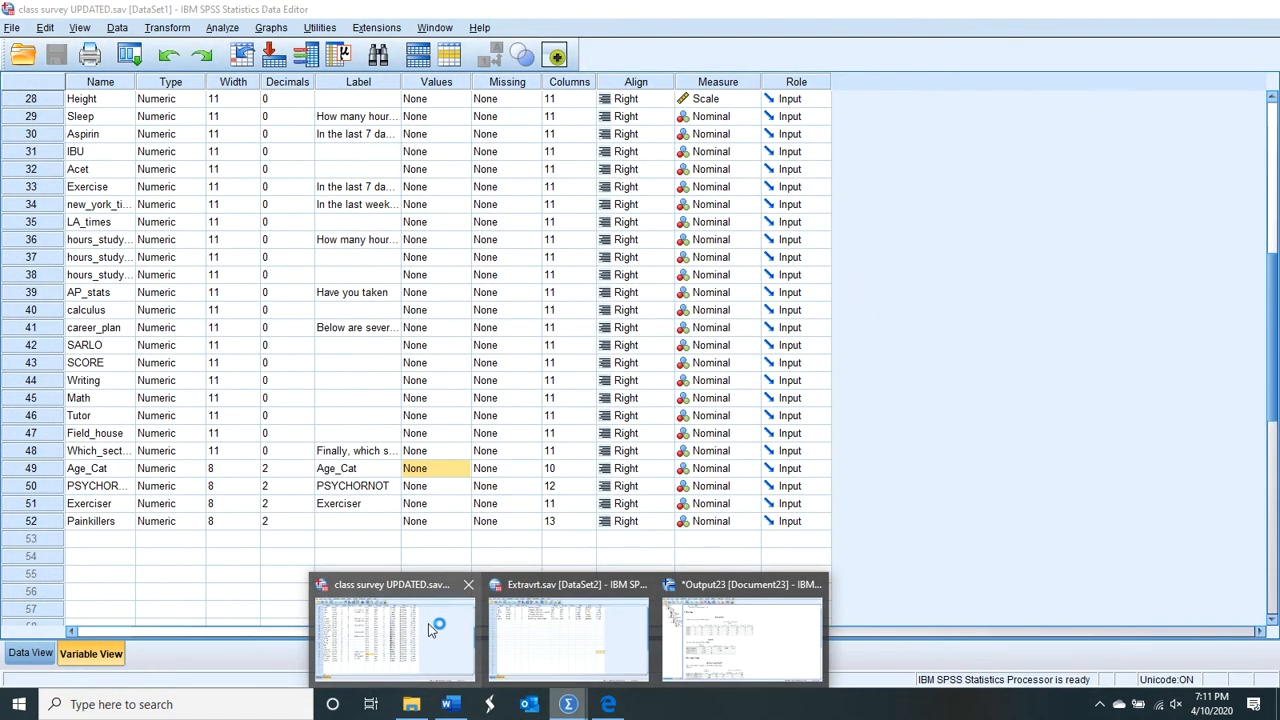
{"action": "left_click", "coordinate": [428, 623]}
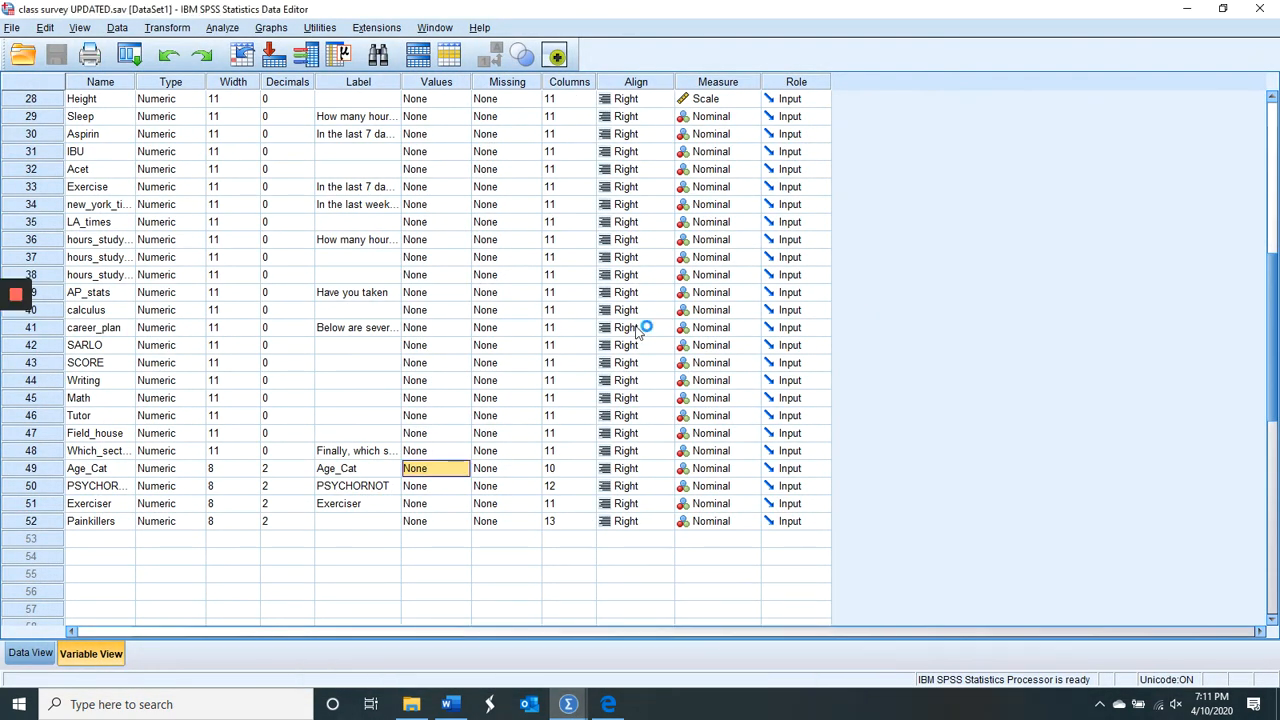
{"action": "left_click", "coordinate": [1260, 8]}
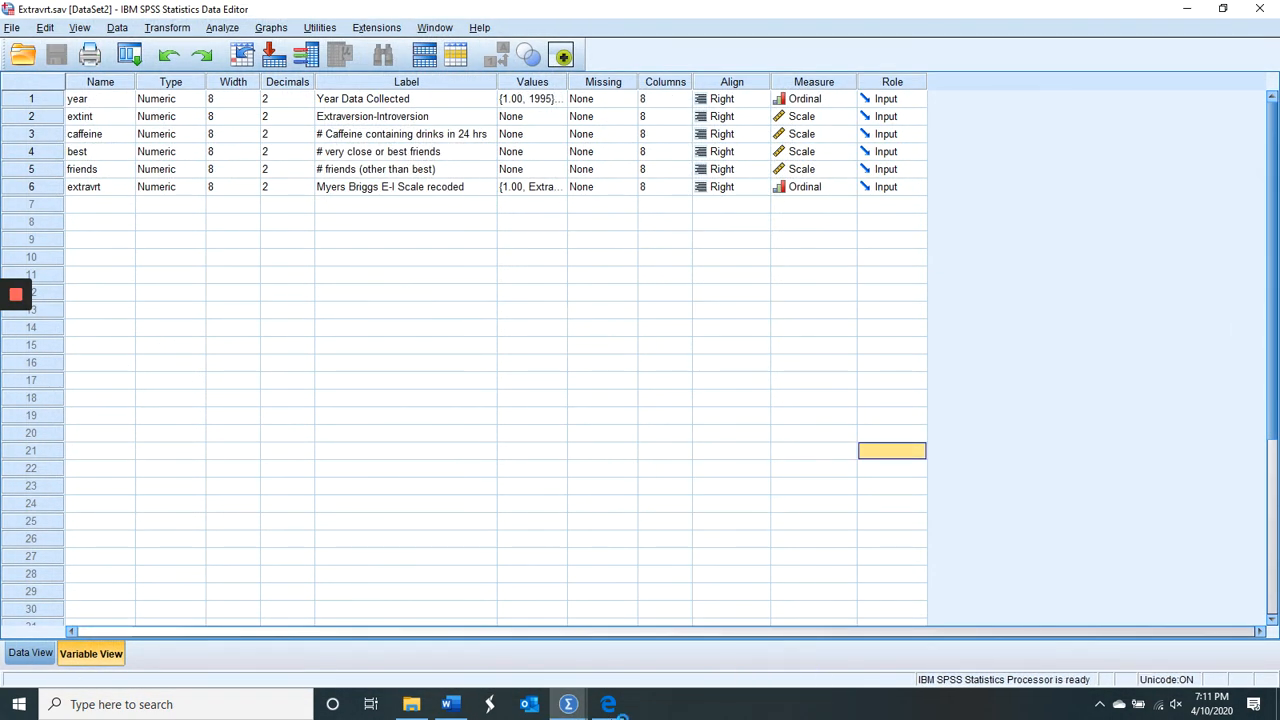
Close the Output23 viewer in SPSS without saving its contents.
{"action": "left_click", "coordinate": [573, 707]}
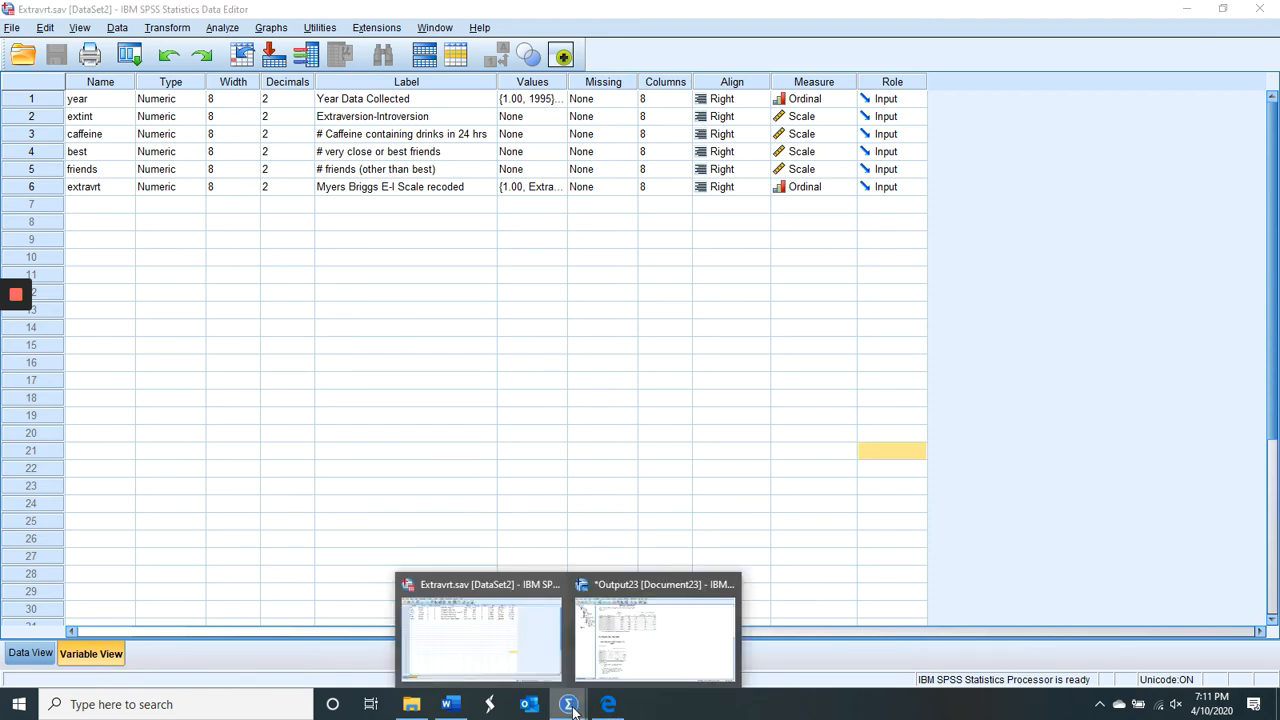
{"action": "left_click", "coordinate": [662, 615]}
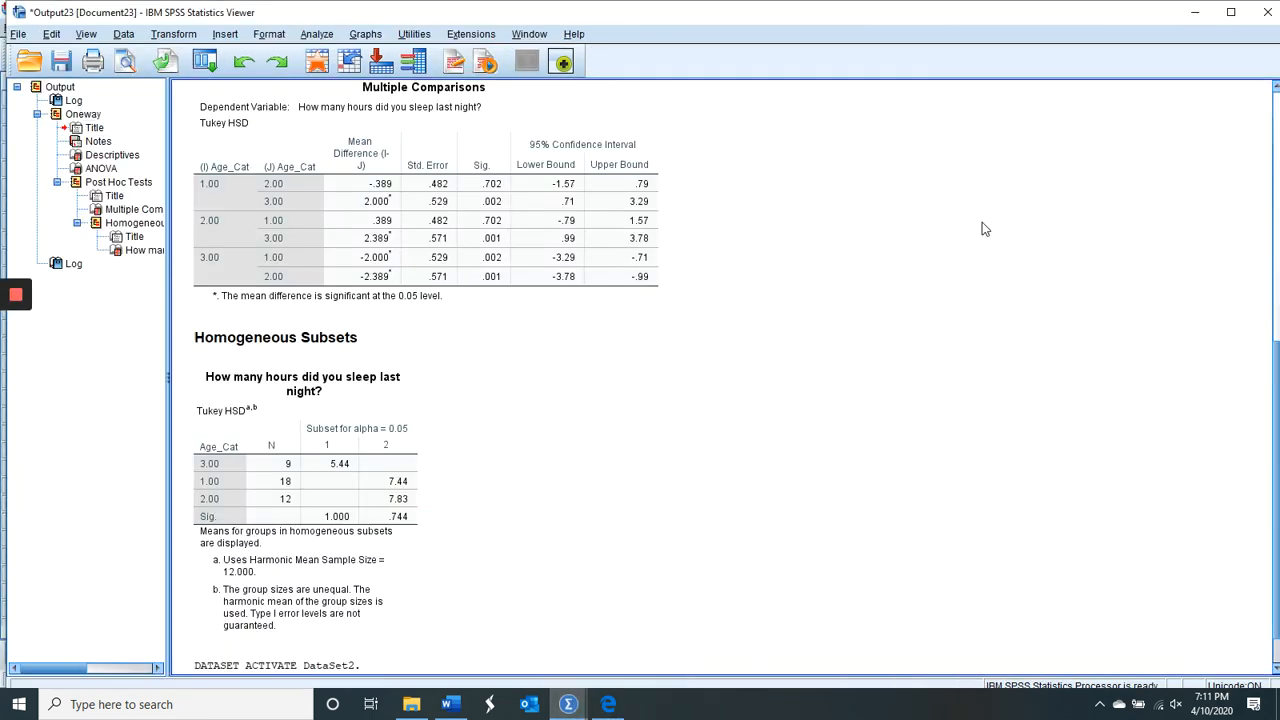
{"action": "left_click", "coordinate": [1267, 12]}
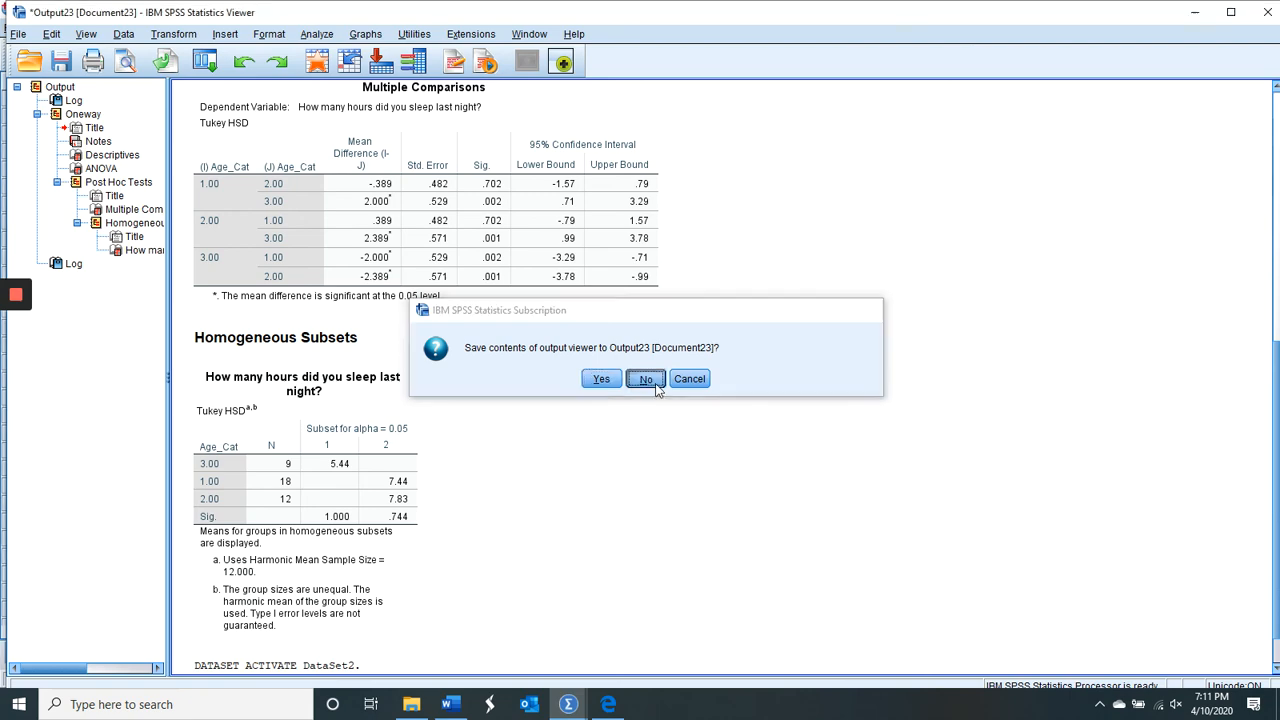
{"action": "left_click", "coordinate": [645, 380]}
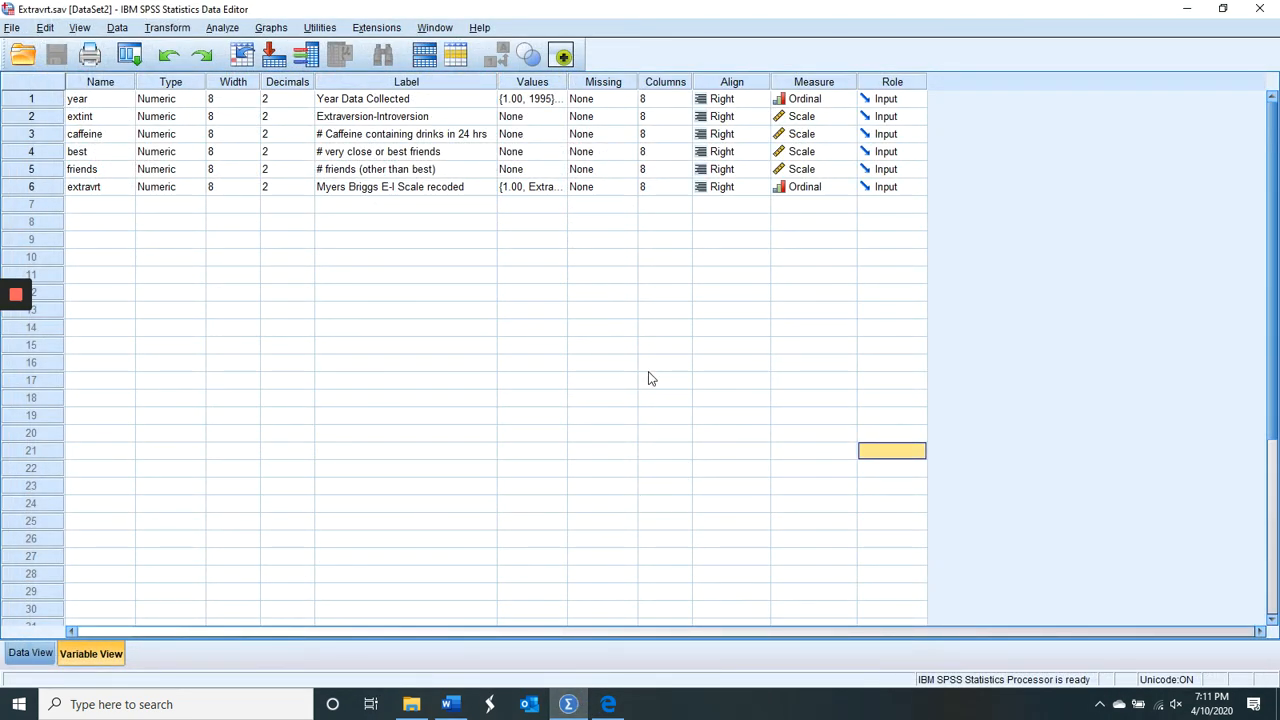
Switch to the Lab 5 Word document and read question 3 on extraversion and number of best friends.
{"action": "left_click", "coordinate": [450, 705]}
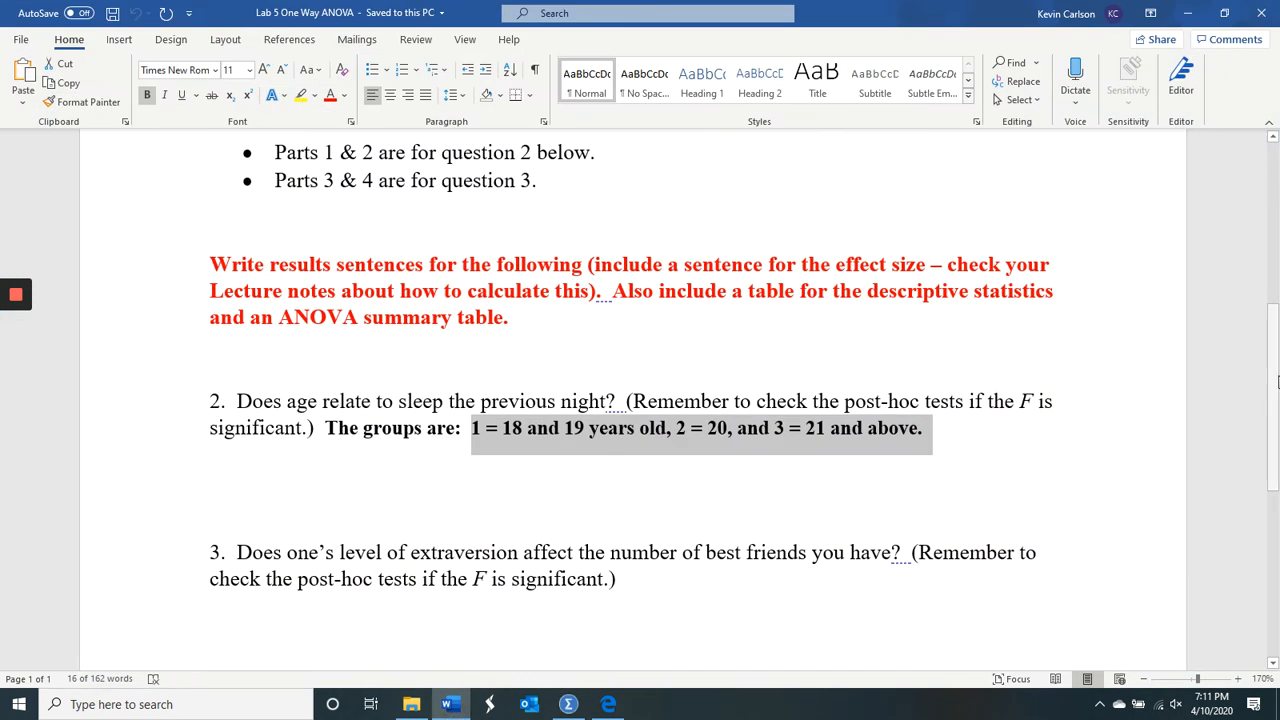
{"action": "left_click_drag", "start_coordinate": [1277, 381], "coordinate": [1274, 505]}
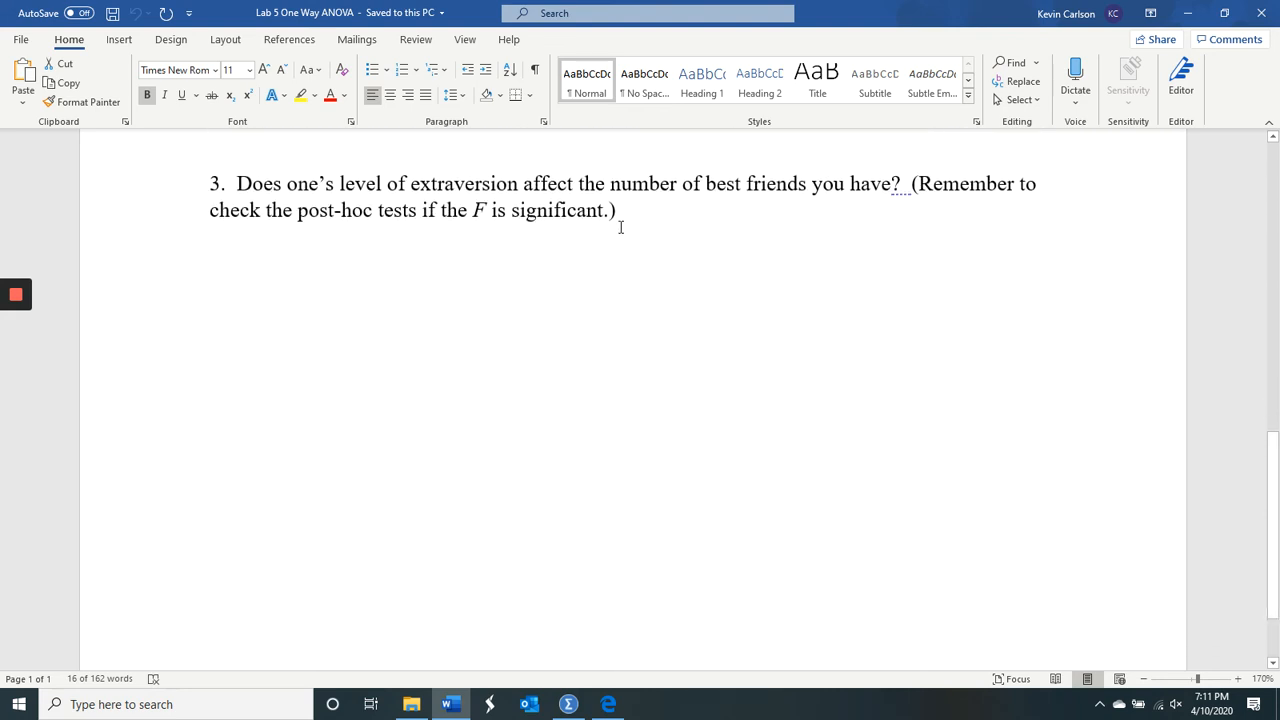
Highlight question 3 in the Lab 5 document, then its terms "extraversion" and "number of best friends you have".
{"action": "left_click_drag", "start_coordinate": [238, 184], "coordinate": [912, 198]}
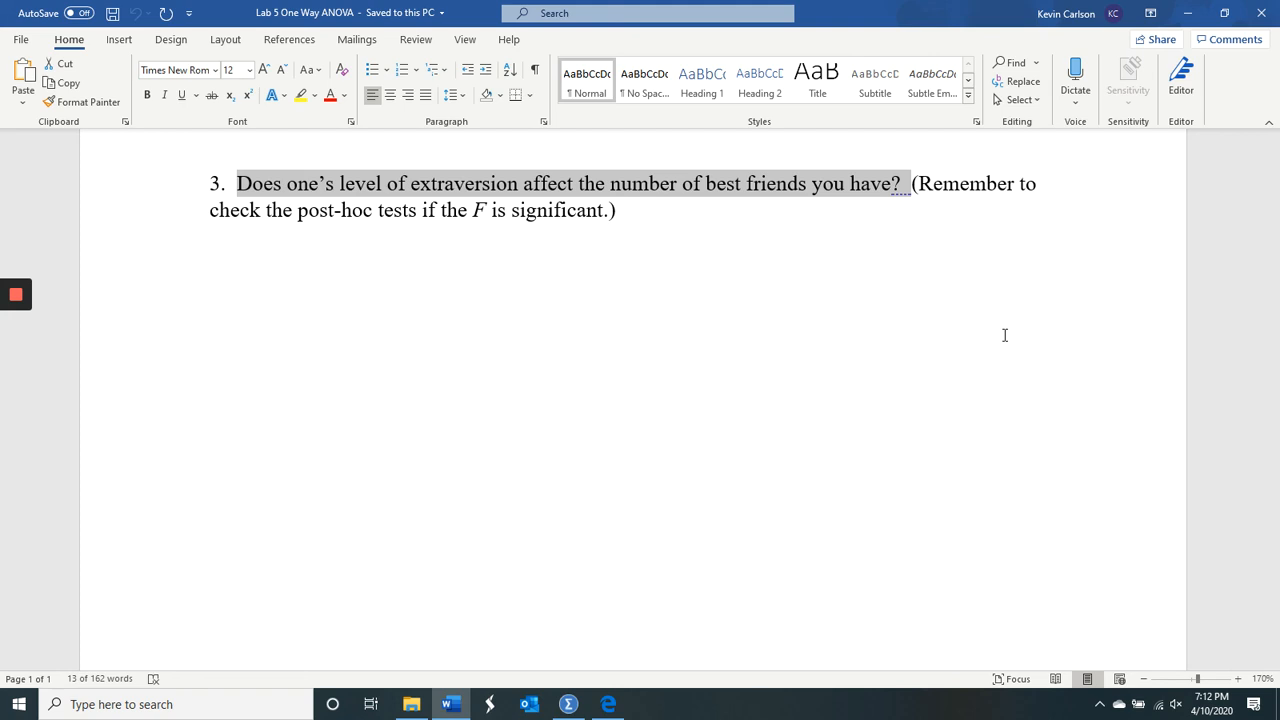
{"action": "left_click", "coordinate": [636, 216]}
{"action": "double_click", "coordinate": [420, 190]}
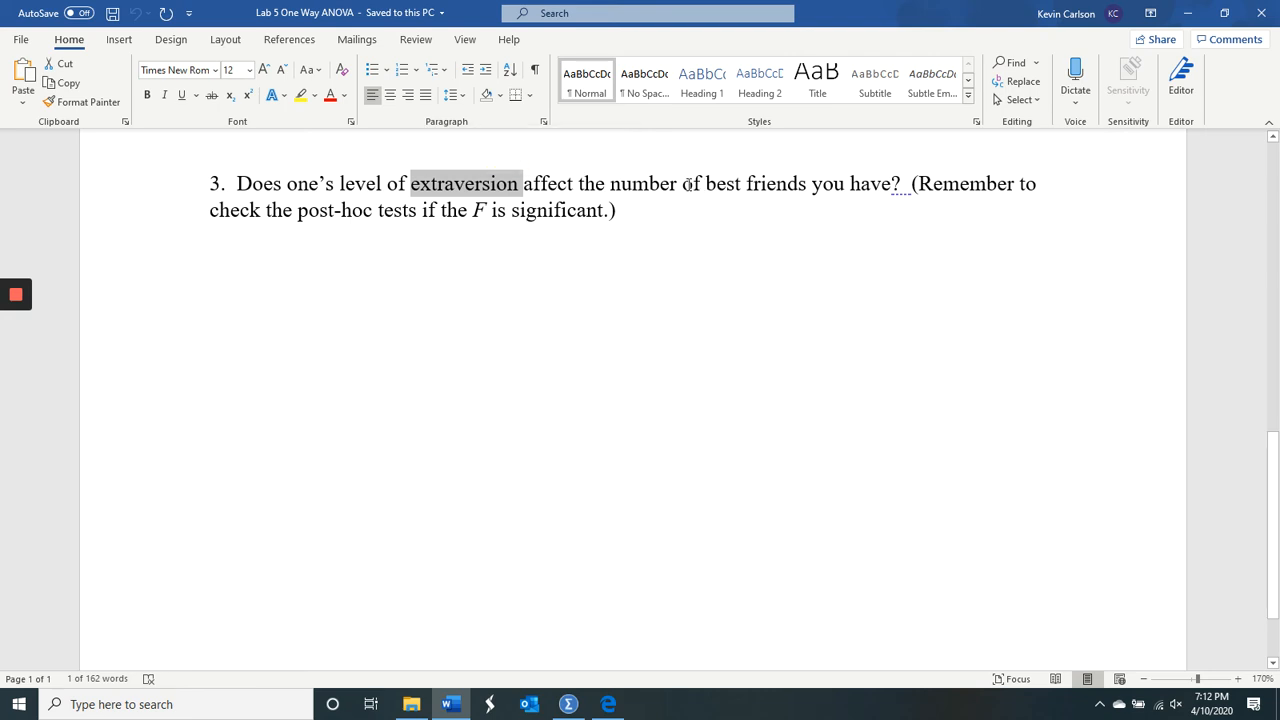
{"action": "left_click_drag", "start_coordinate": [612, 187], "coordinate": [893, 186]}
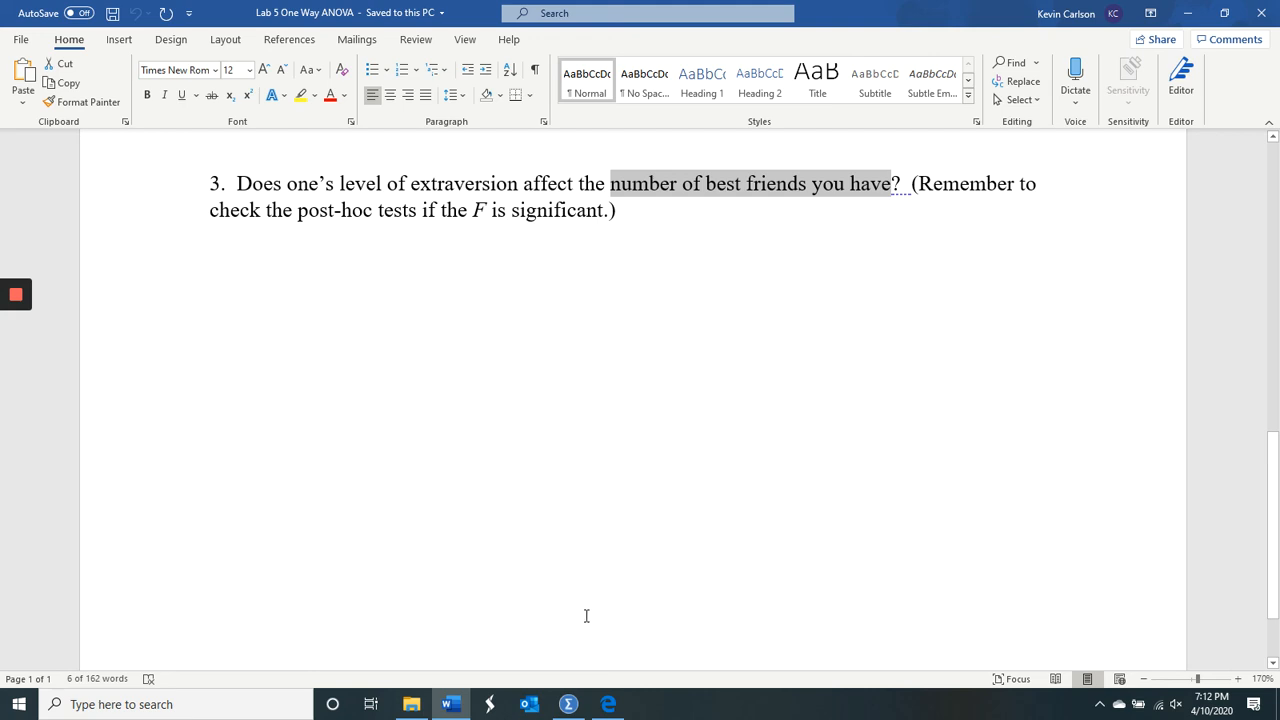
Switch to the Extravrt.sav dataset in SPSS, start a One-Way ANOVA and reset its previous settings.
{"action": "left_click", "coordinate": [568, 704]}
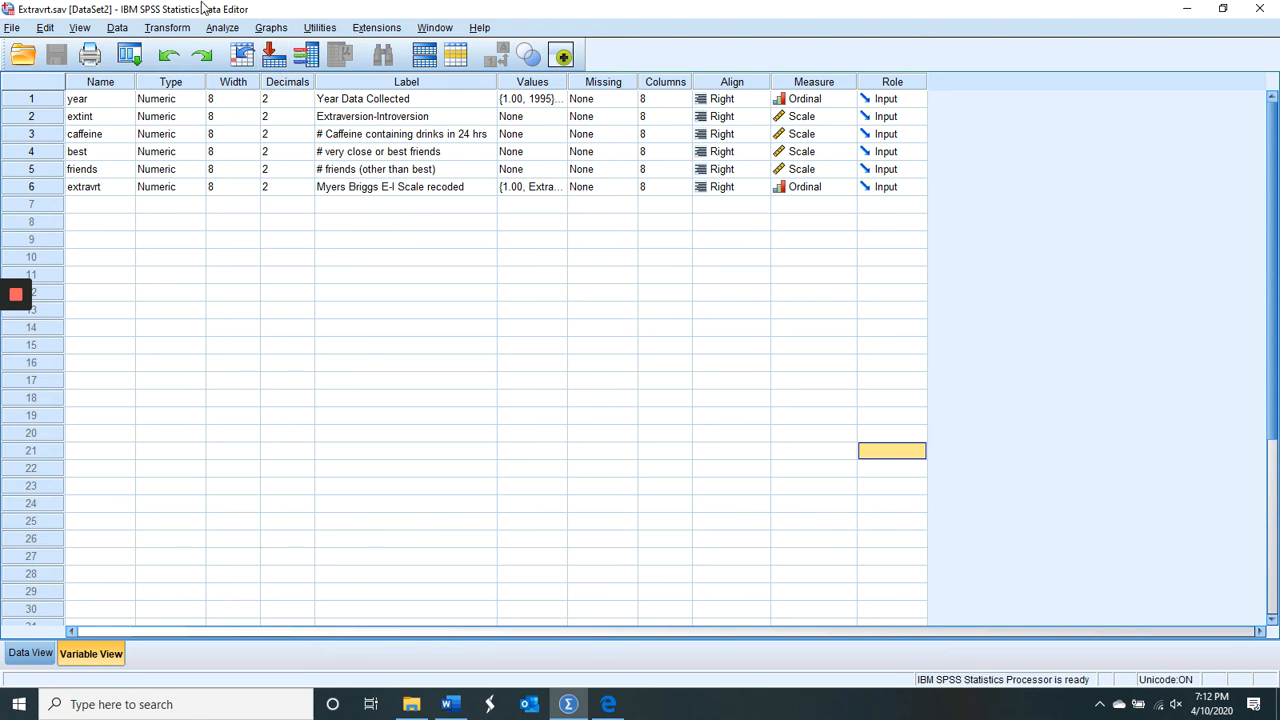
{"action": "left_click", "coordinate": [224, 28]}
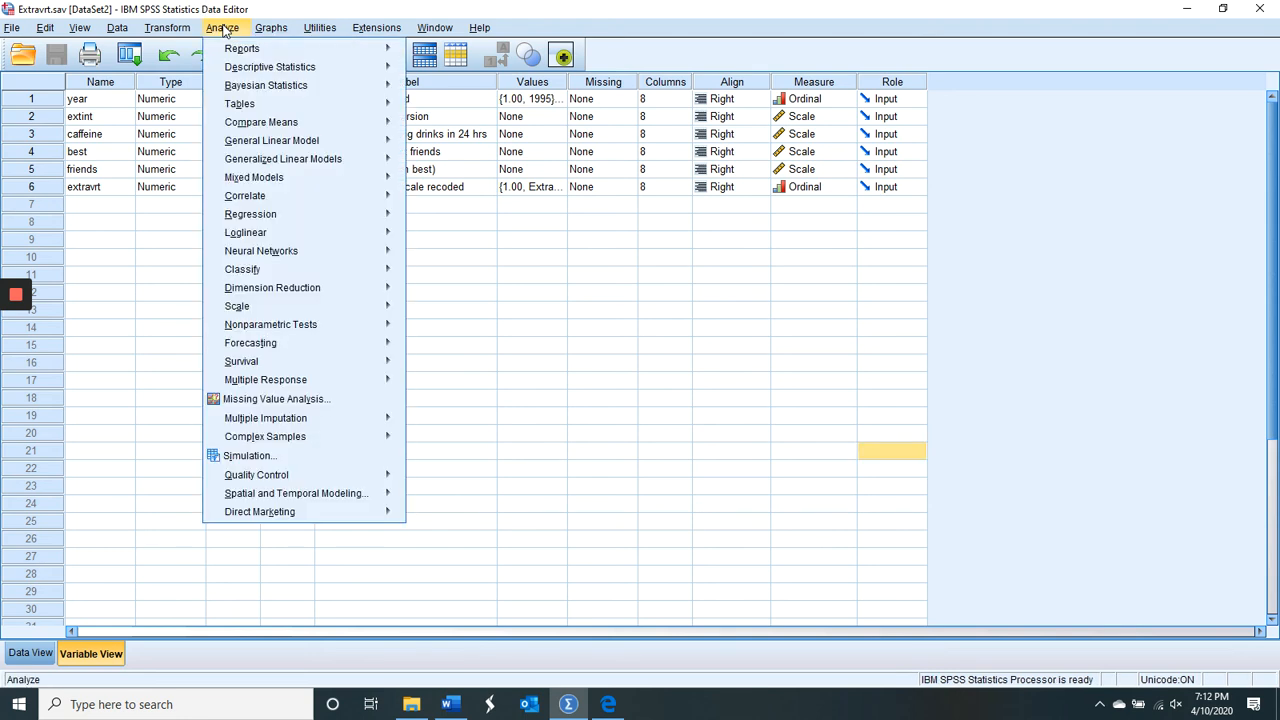
{"action": "mouse_move", "coordinate": [261, 127]}
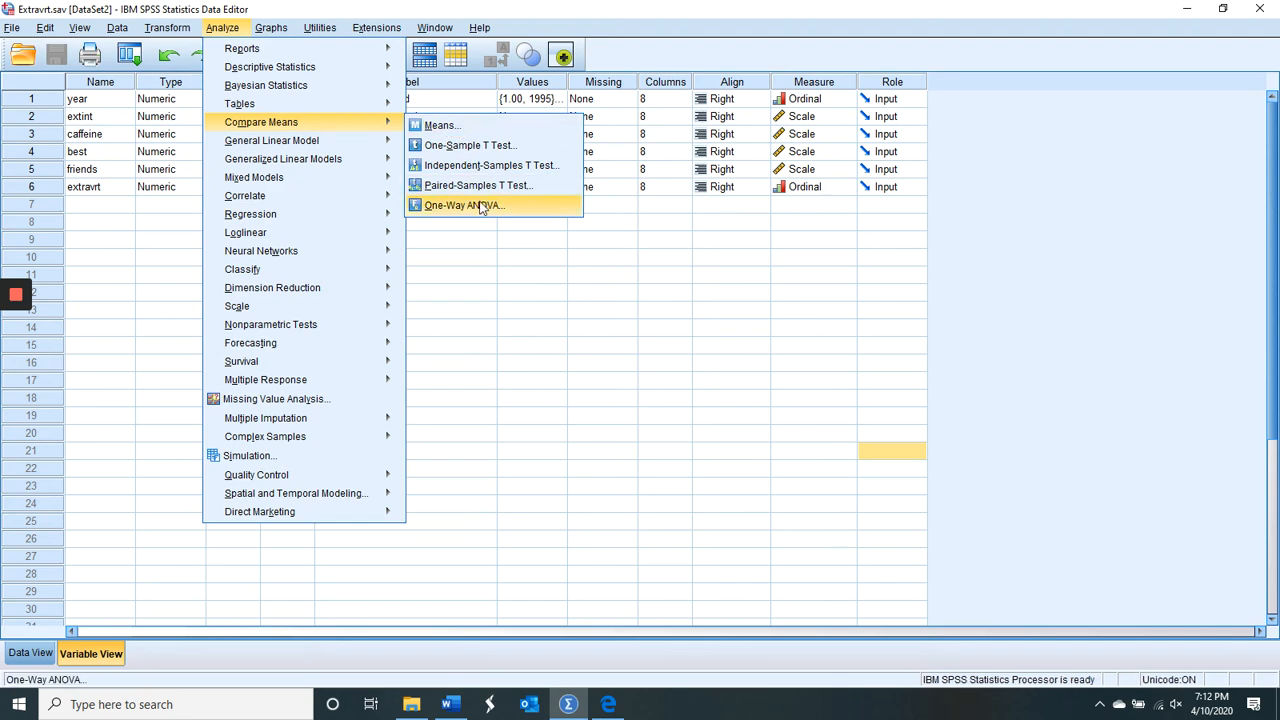
{"action": "left_click", "coordinate": [481, 205]}
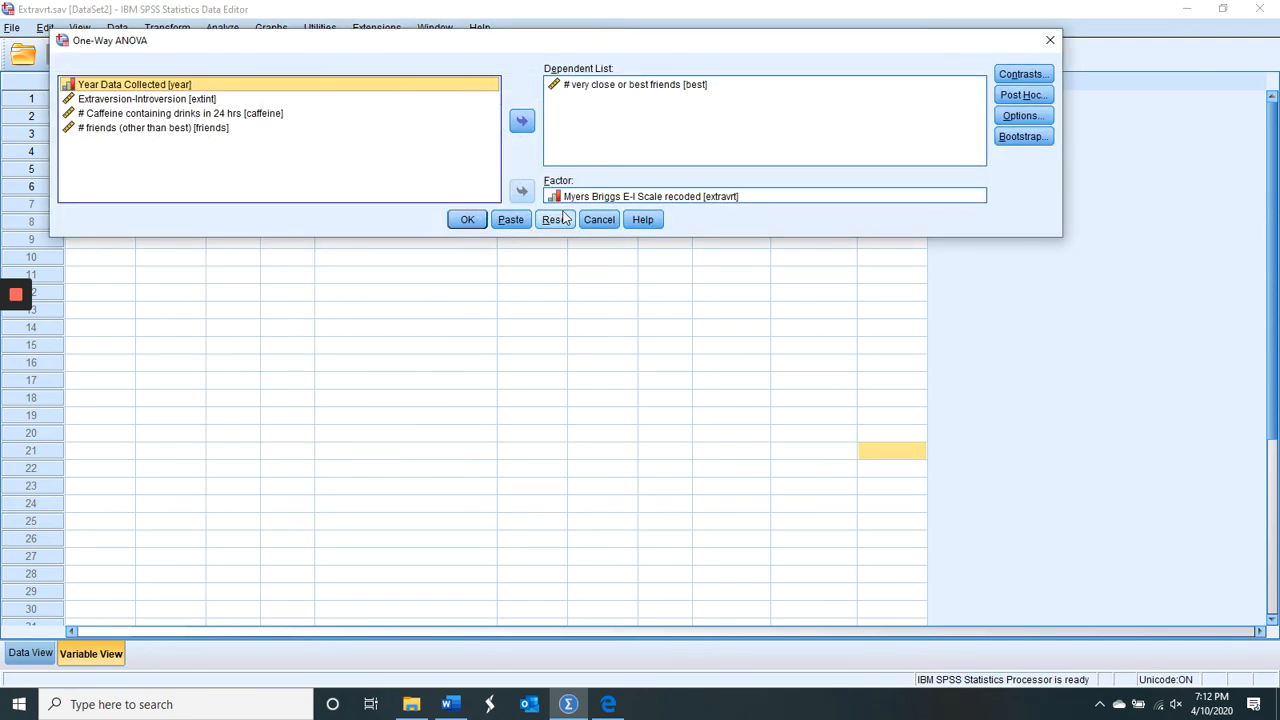
{"action": "left_click", "coordinate": [558, 219]}
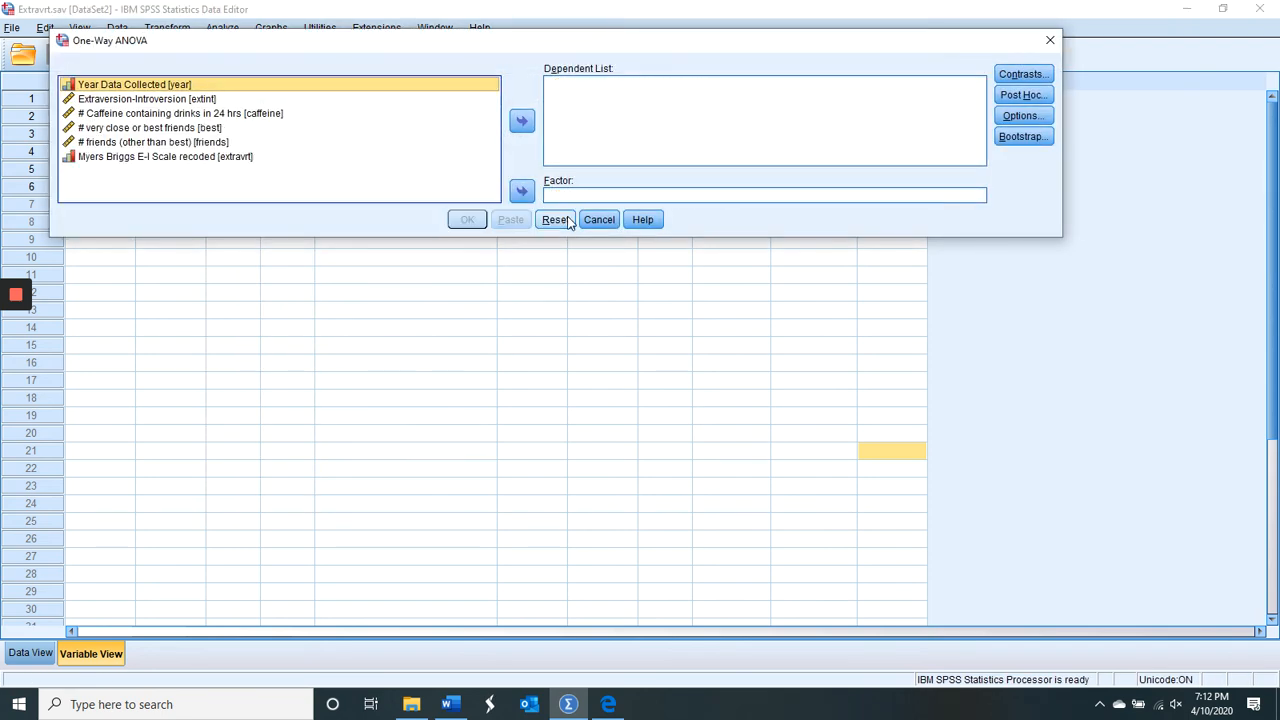
Assign Myers Briggs E-I Scale recoded [extravrt] as the factor and # very close or best friends [best] as the dependent variable.
{"action": "left_click", "coordinate": [235, 160]}
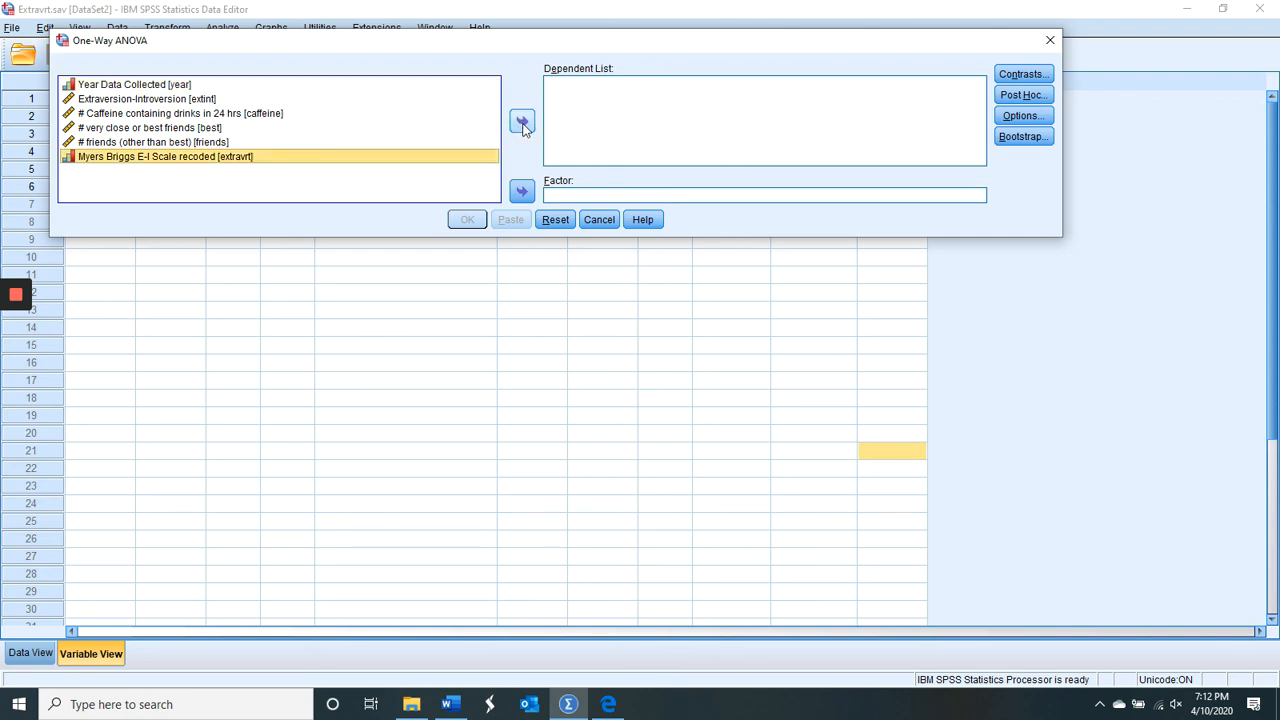
{"action": "left_click", "coordinate": [522, 121]}
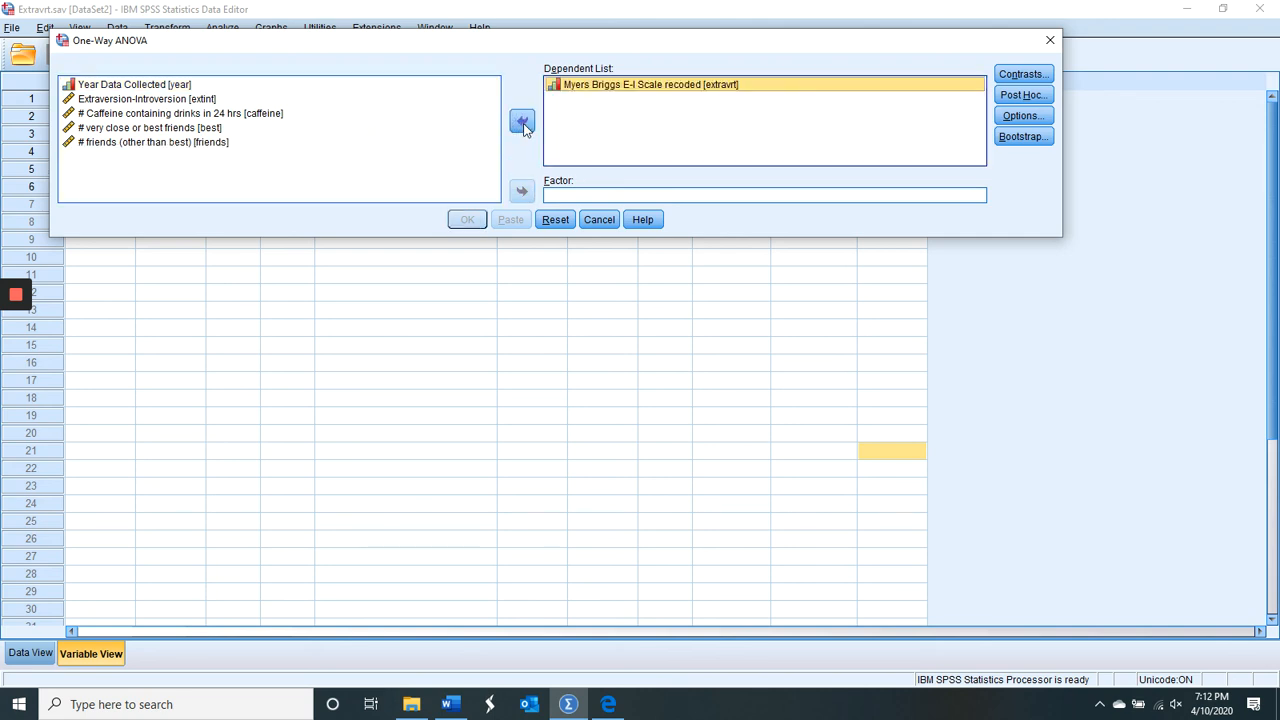
{"action": "double_click", "coordinate": [645, 86]}
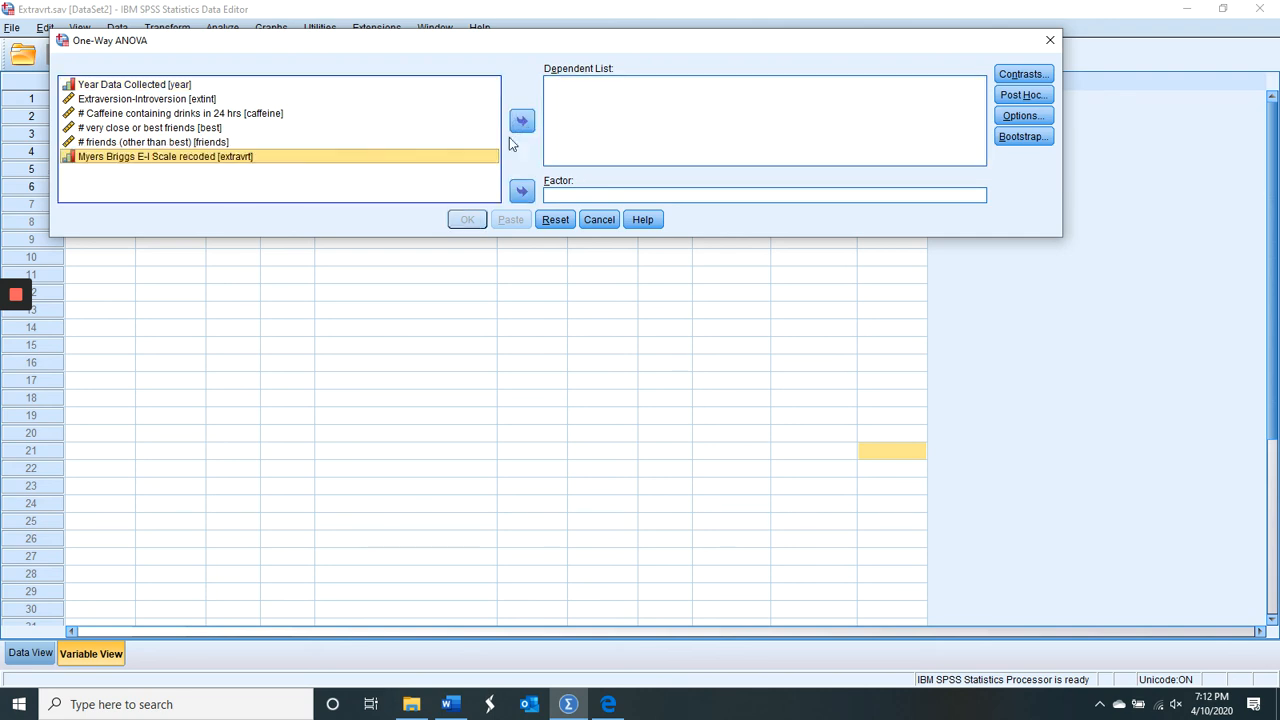
{"action": "left_click", "coordinate": [521, 191]}
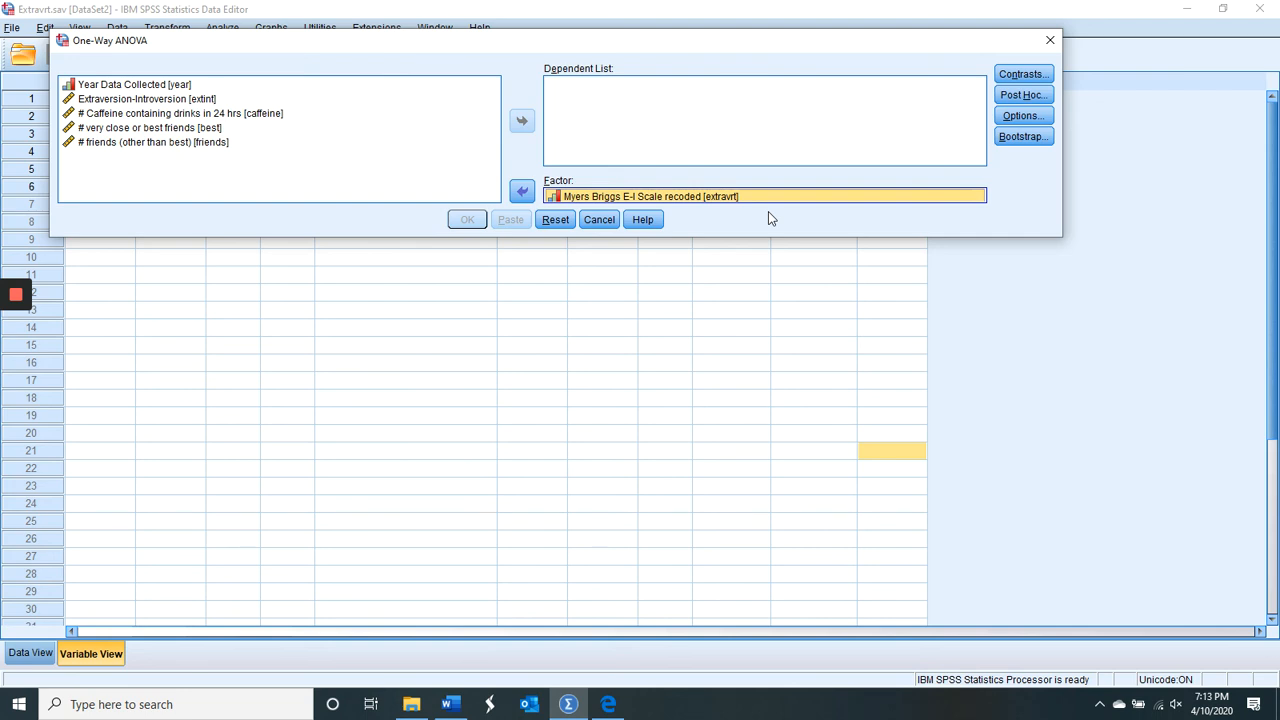
{"action": "left_click", "coordinate": [198, 130]}
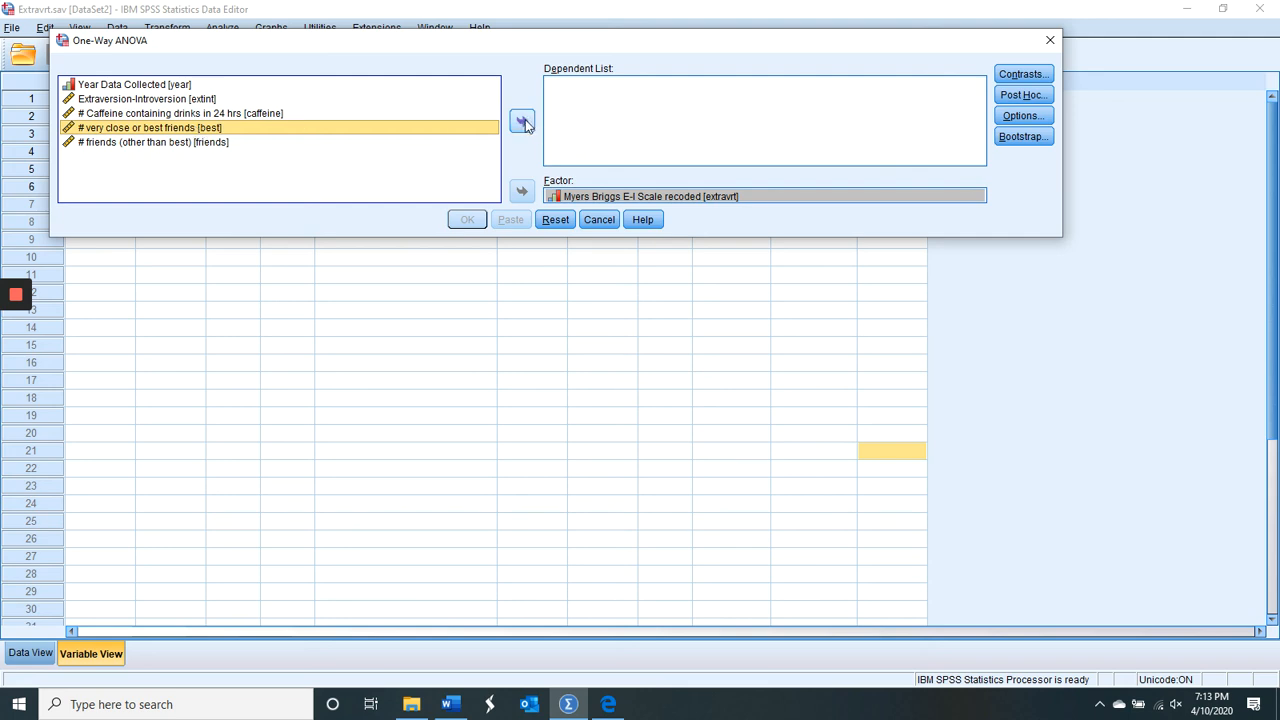
{"action": "left_click", "coordinate": [522, 120]}
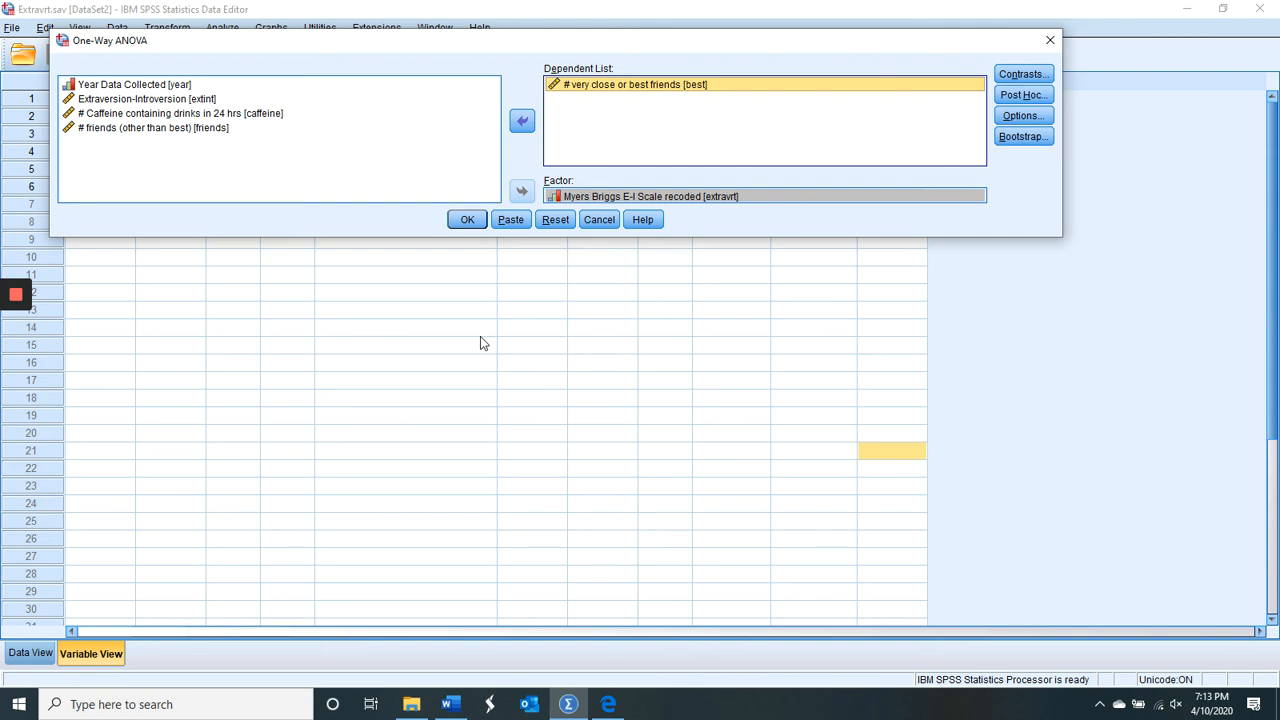
Enable the Tukey post hoc test and check that its significance level is 0.05.
{"action": "left_click", "coordinate": [1019, 95]}
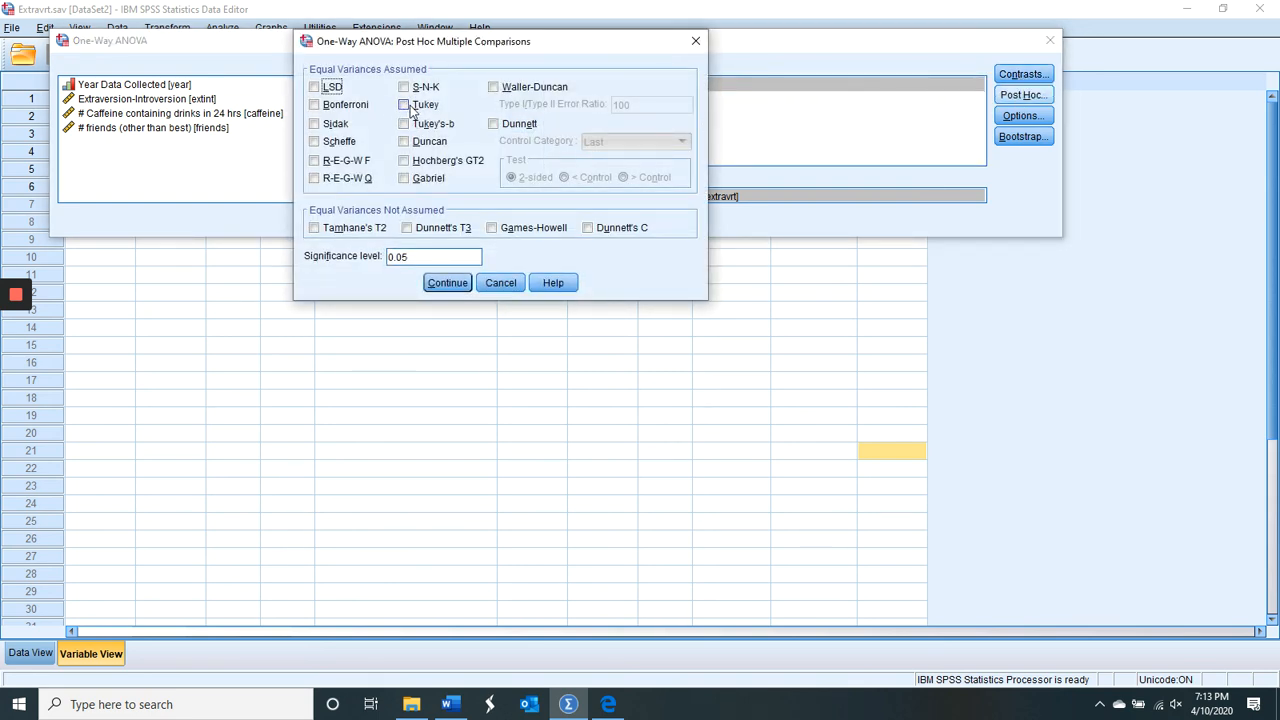
{"action": "left_click", "coordinate": [405, 105]}
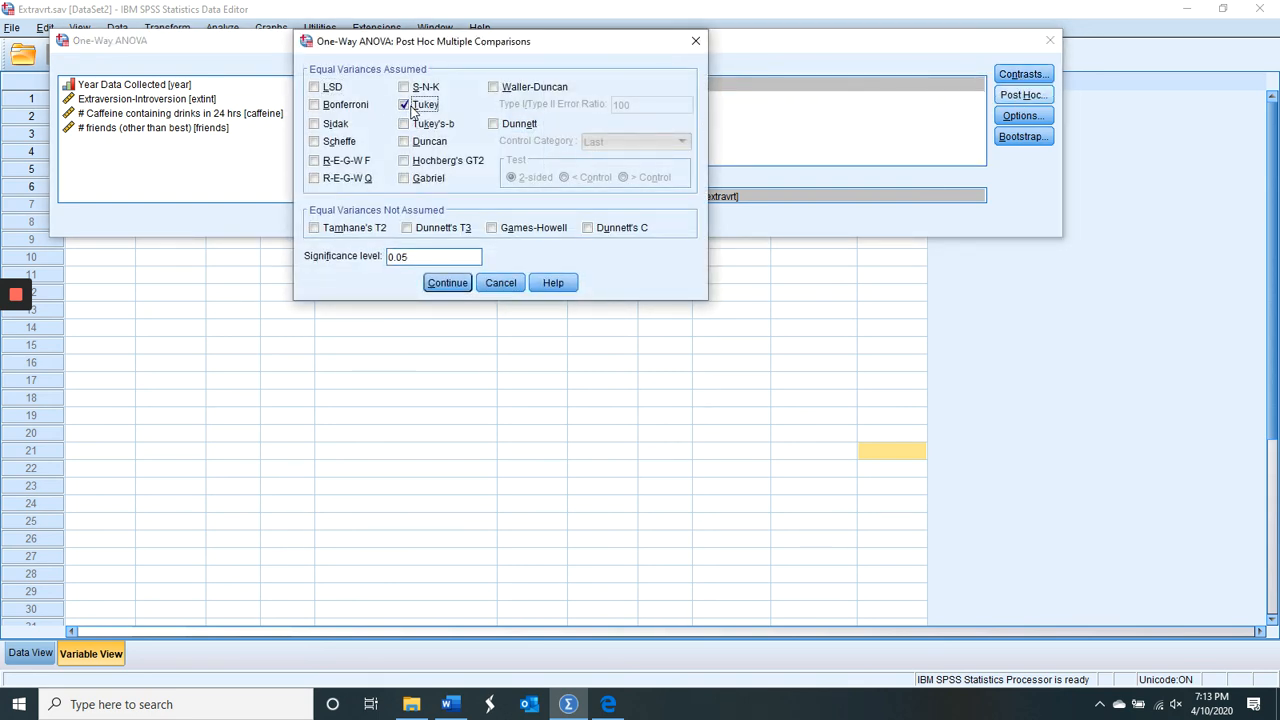
{"action": "left_click", "coordinate": [452, 288]}
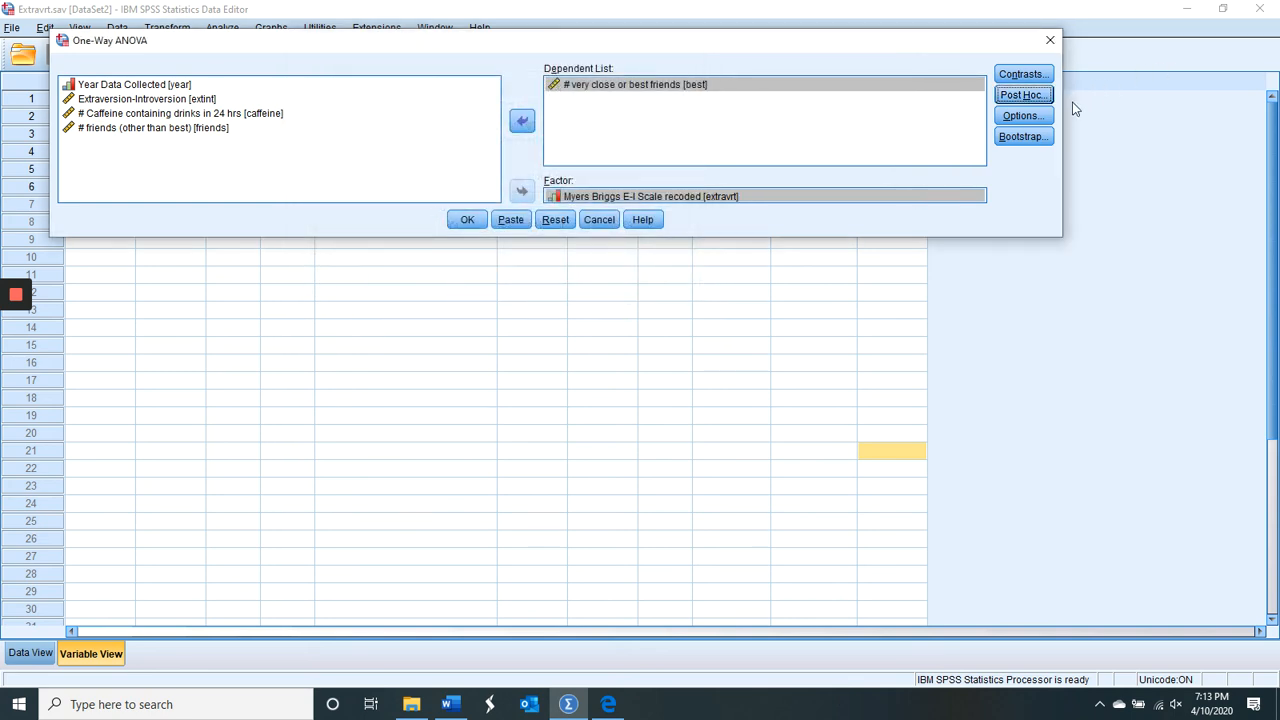
{"action": "left_click", "coordinate": [1040, 95]}
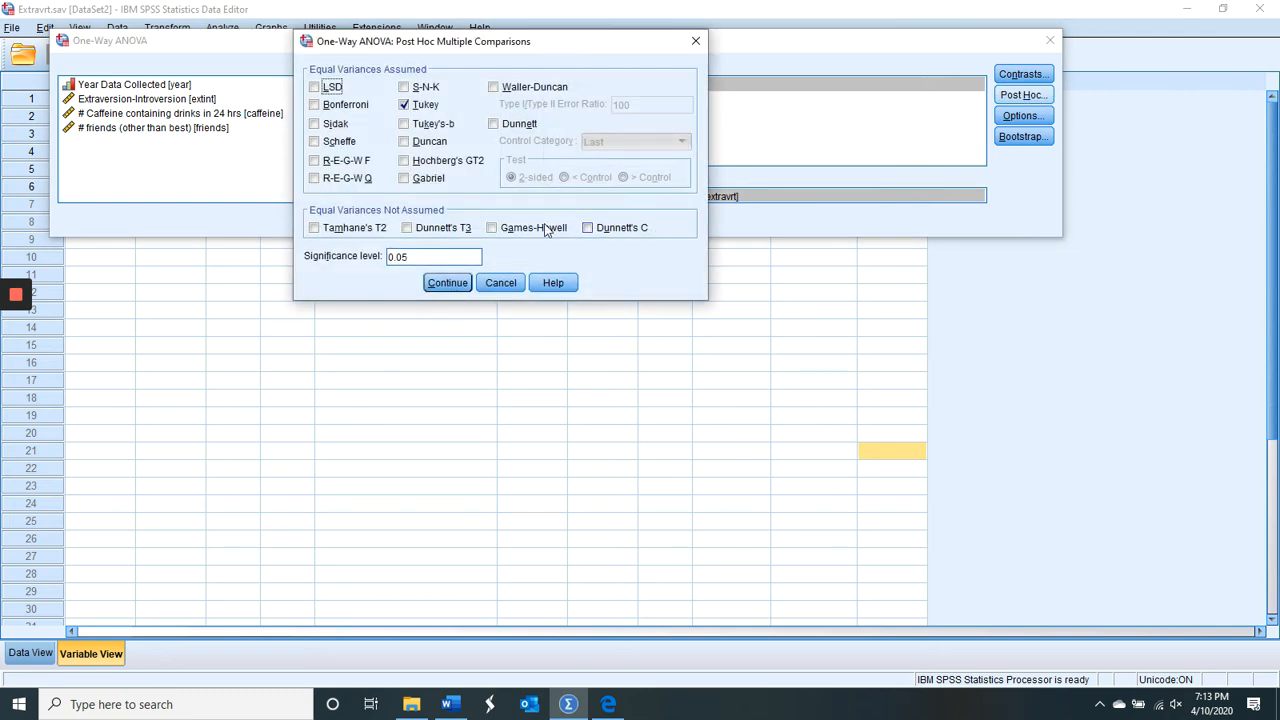
{"action": "left_click", "coordinate": [407, 257]}
{"action": "left_click_drag", "start_coordinate": [407, 257], "coordinate": [362, 260]}
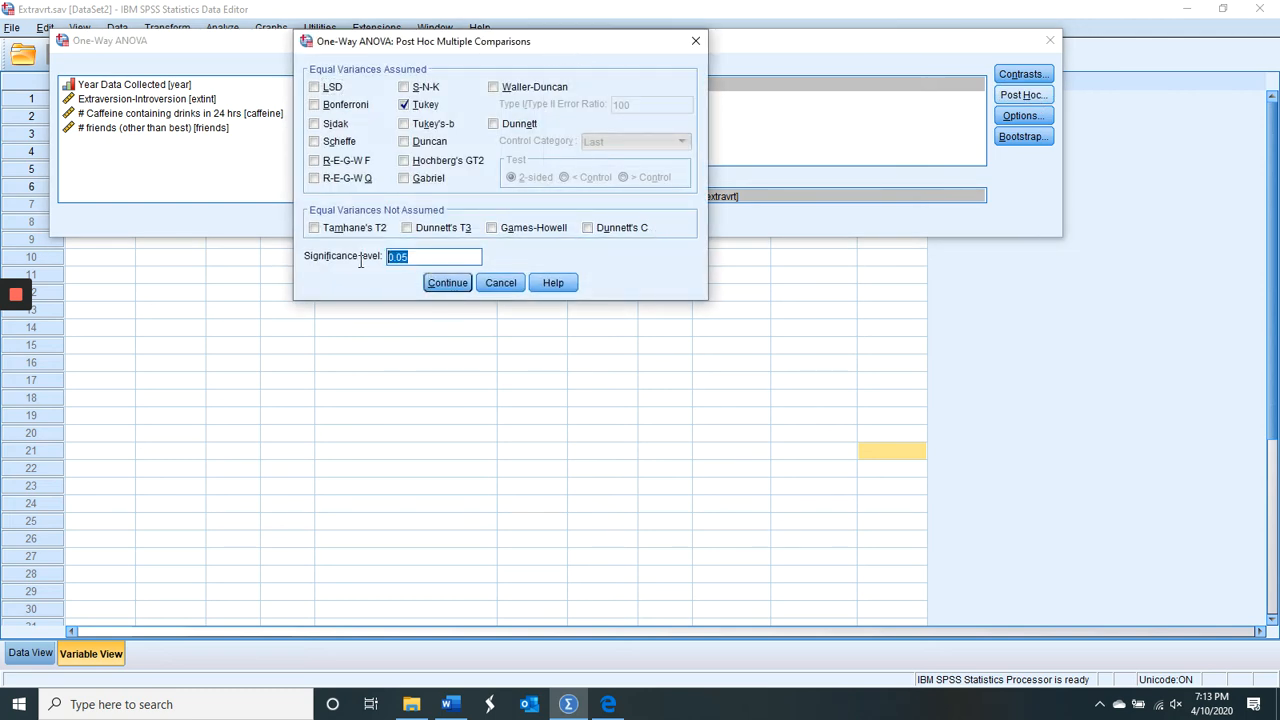
{"action": "left_click", "coordinate": [447, 283]}
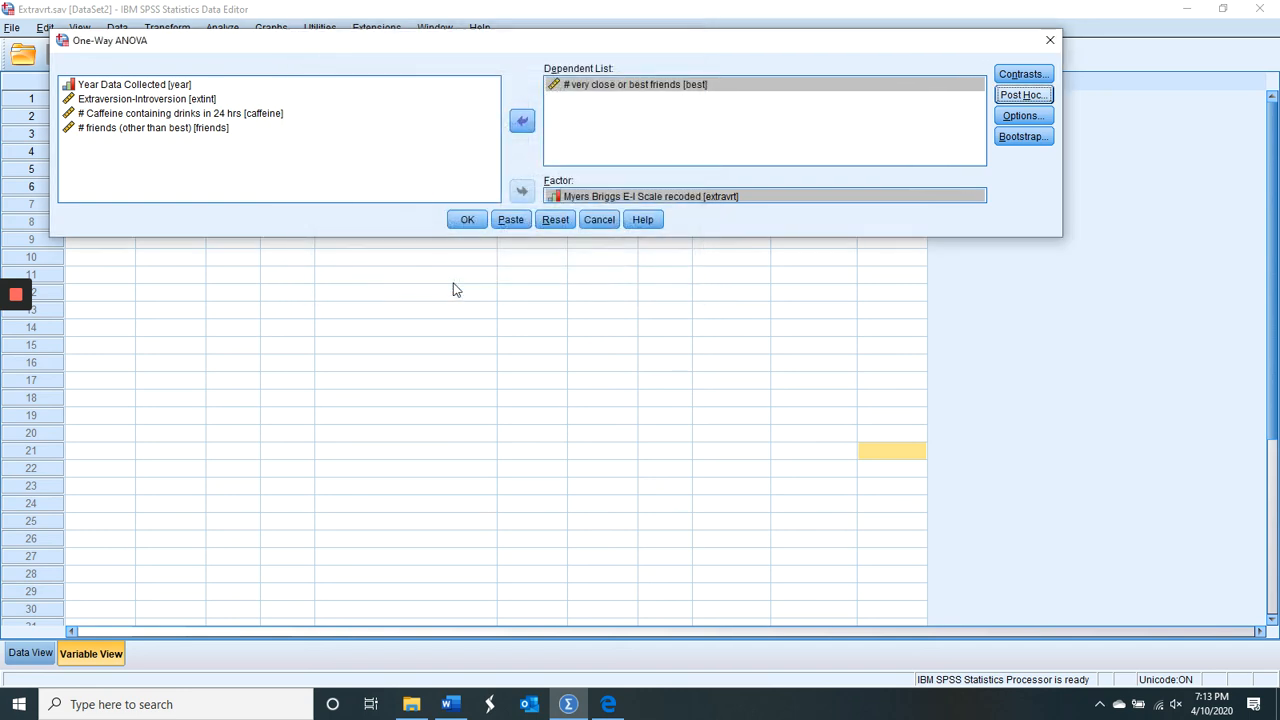
Include descriptive statistics in the ANOVA options and run the analysis.
{"action": "left_click", "coordinate": [1038, 118]}
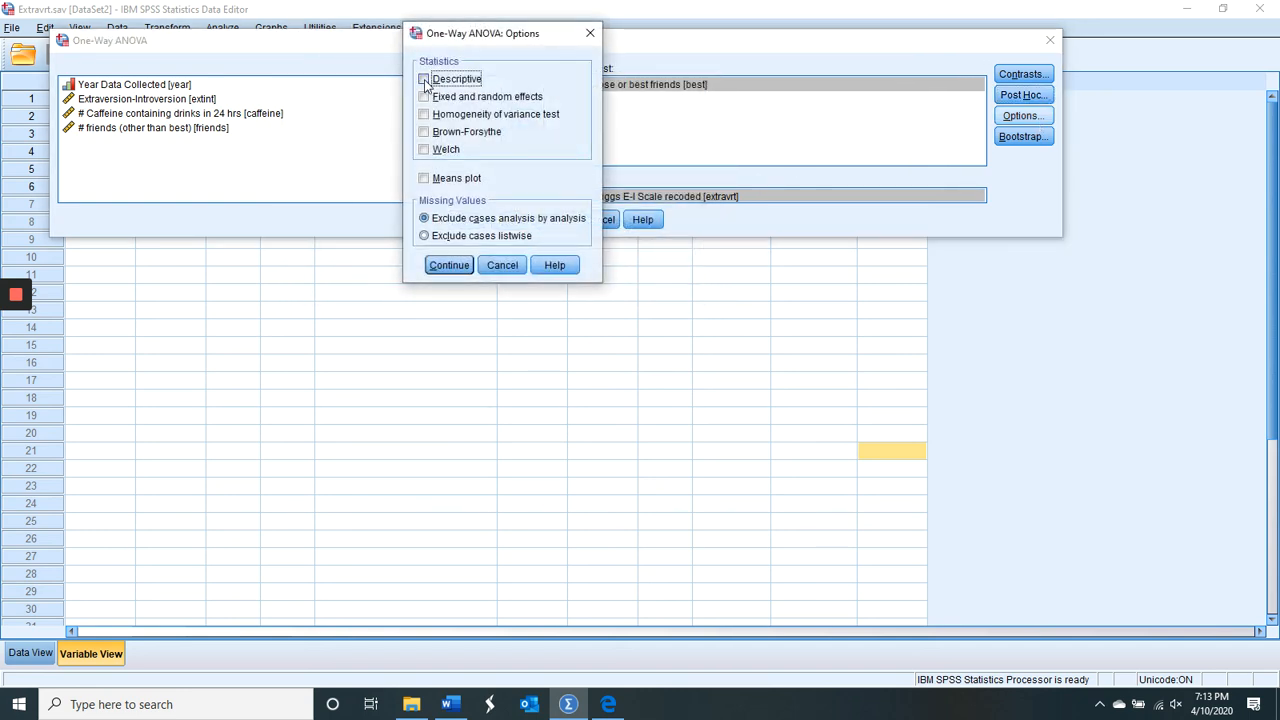
{"action": "left_click", "coordinate": [424, 80]}
{"action": "left_click", "coordinate": [452, 266]}
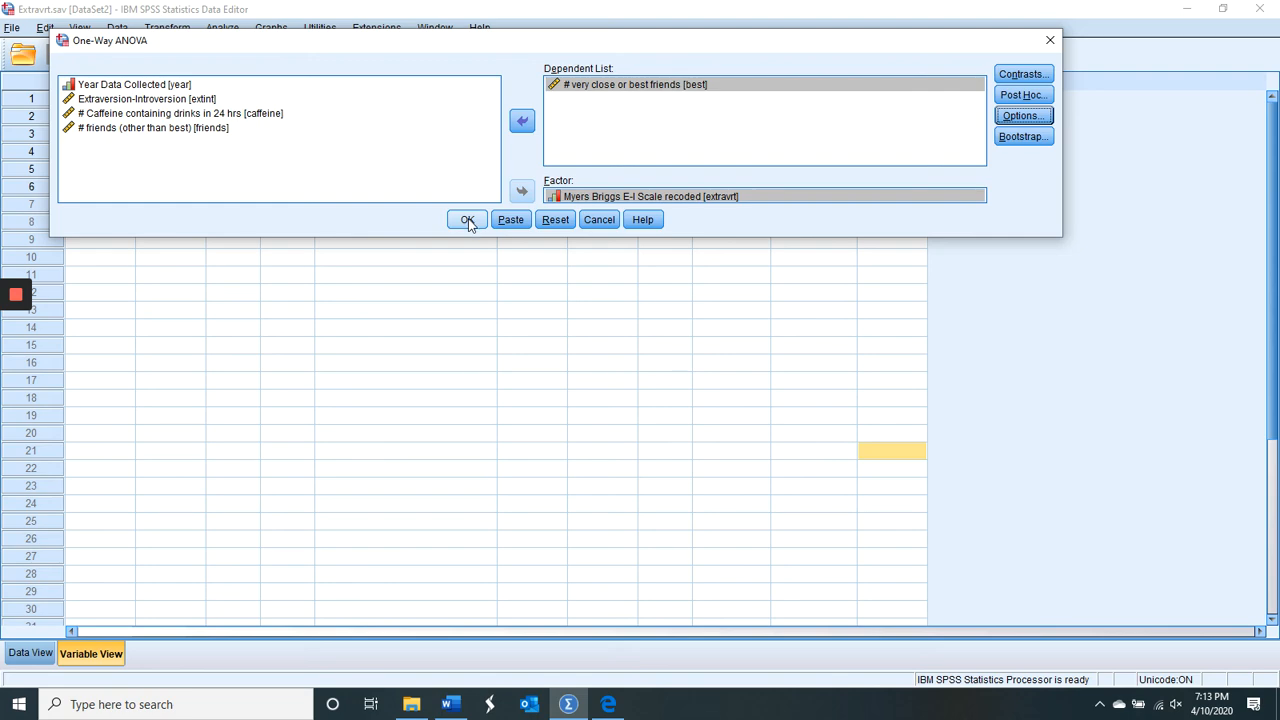
{"action": "left_click", "coordinate": [468, 221]}
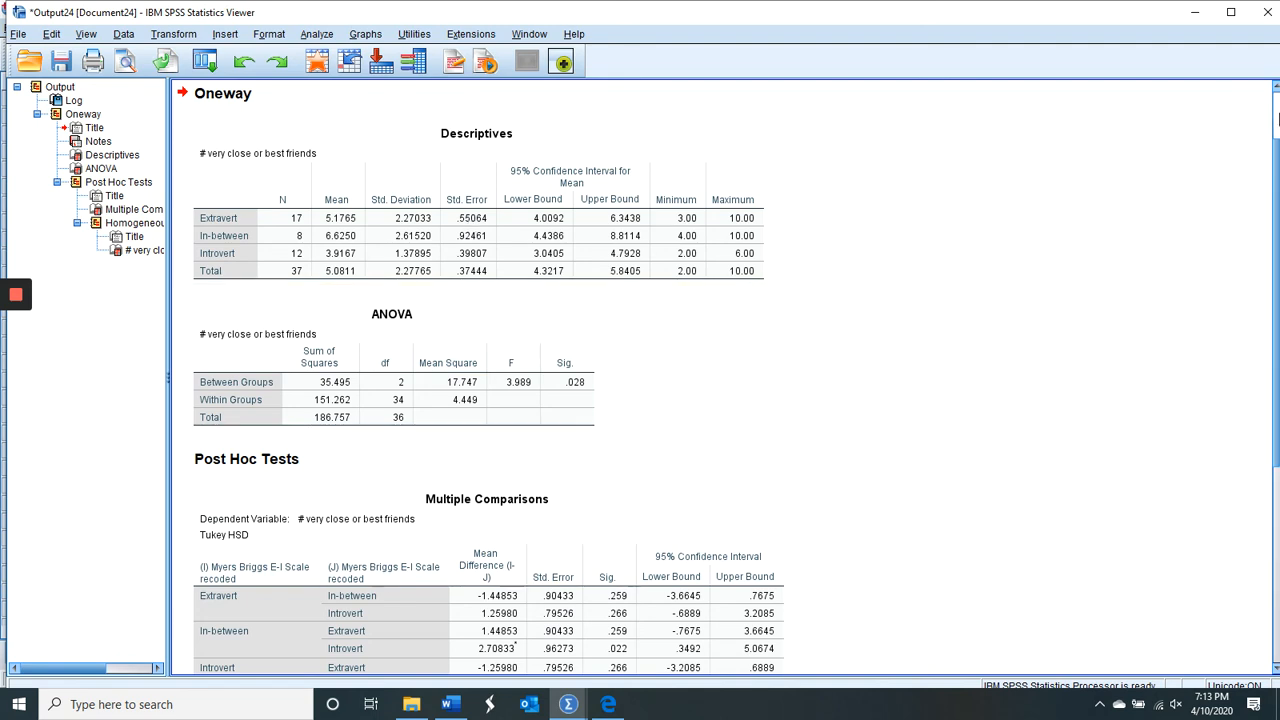
Capture the Oneway Descriptives and ANOVA tables as a rectangular snip in Snip & Sketch and enlarge it.
{"action": "left_click", "coordinate": [1278, 120]}
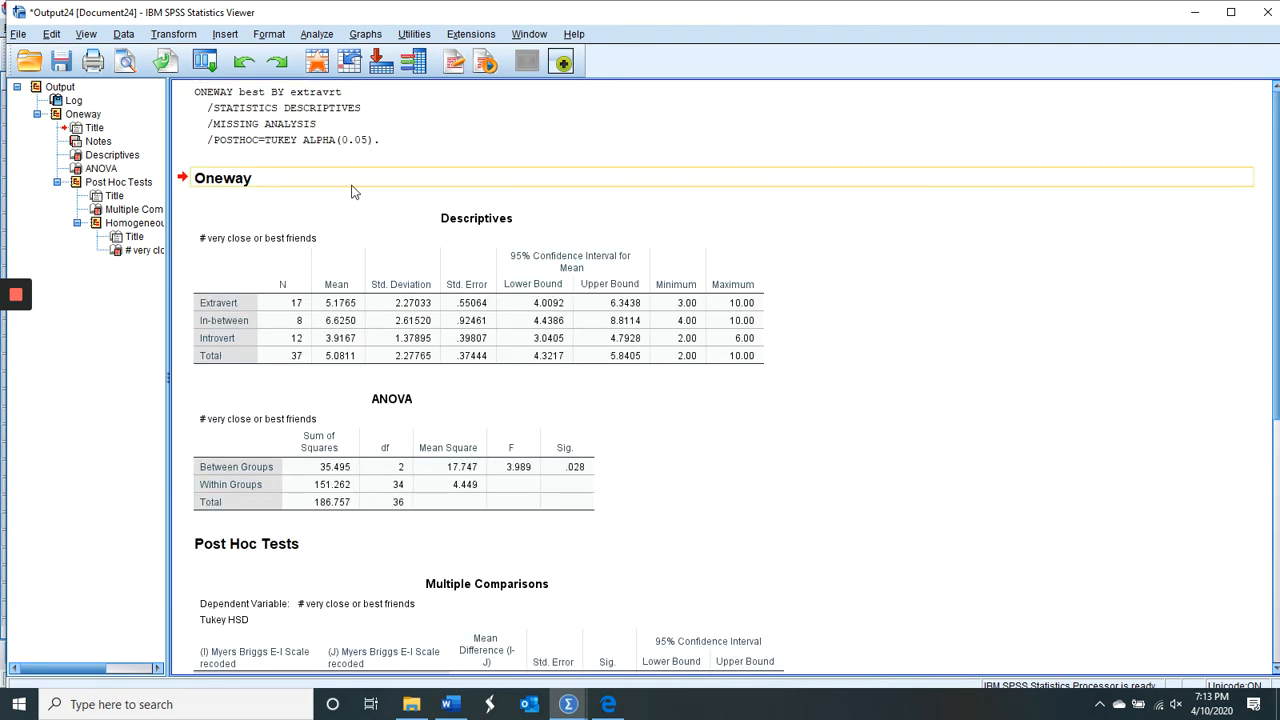
{"action": "left_click", "coordinate": [18, 704]}
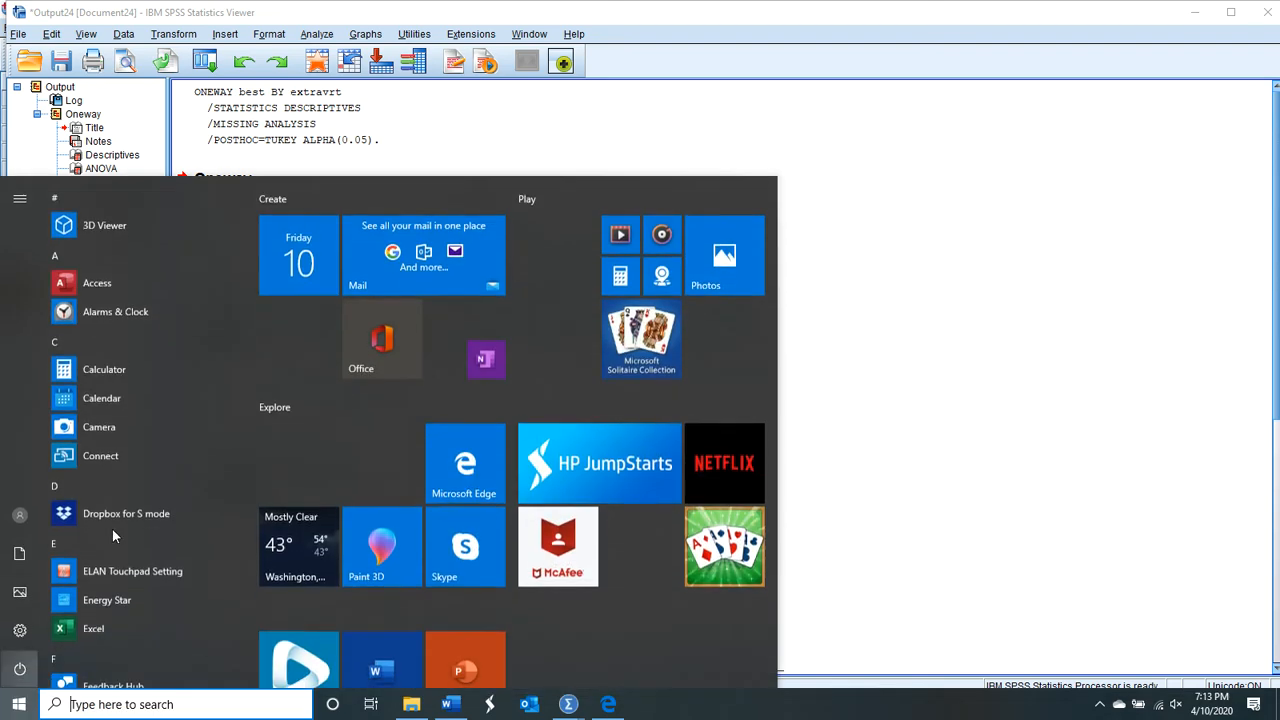
{"action": "left_click_drag", "start_coordinate": [251, 273], "coordinate": [242, 575]}
{"action": "right_click", "coordinate": [110, 521]}
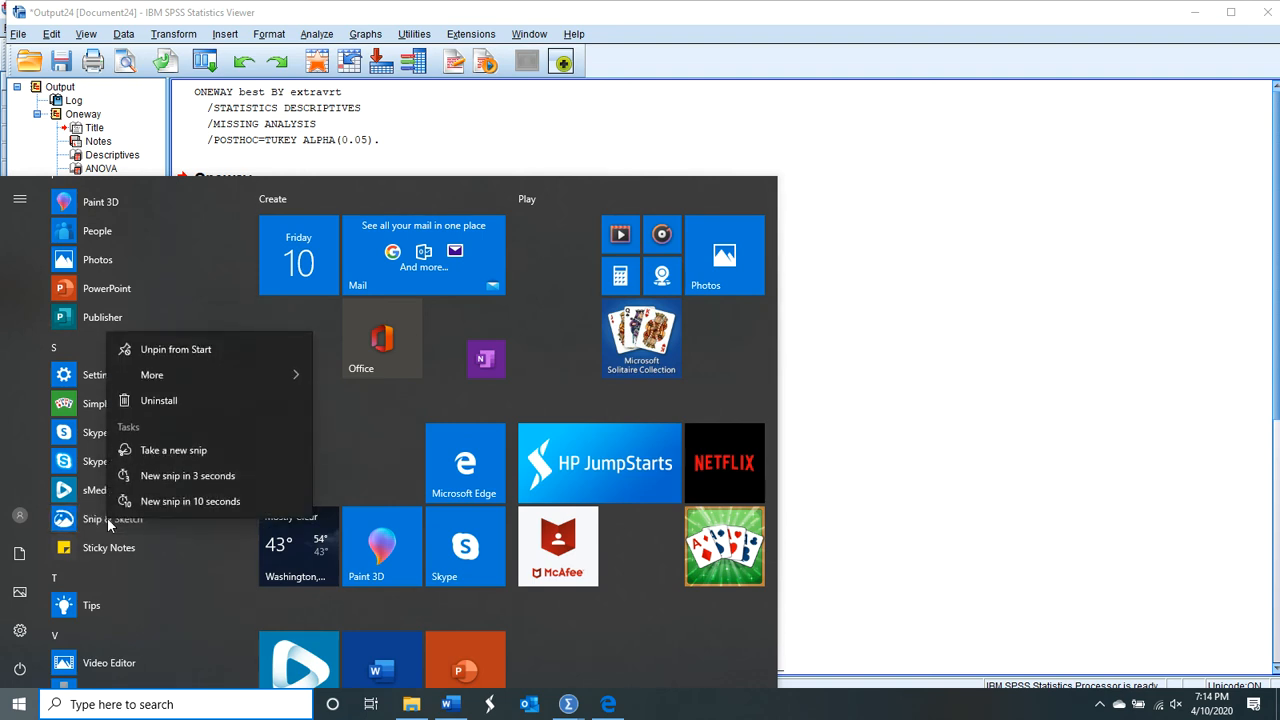
{"action": "left_click", "coordinate": [108, 520]}
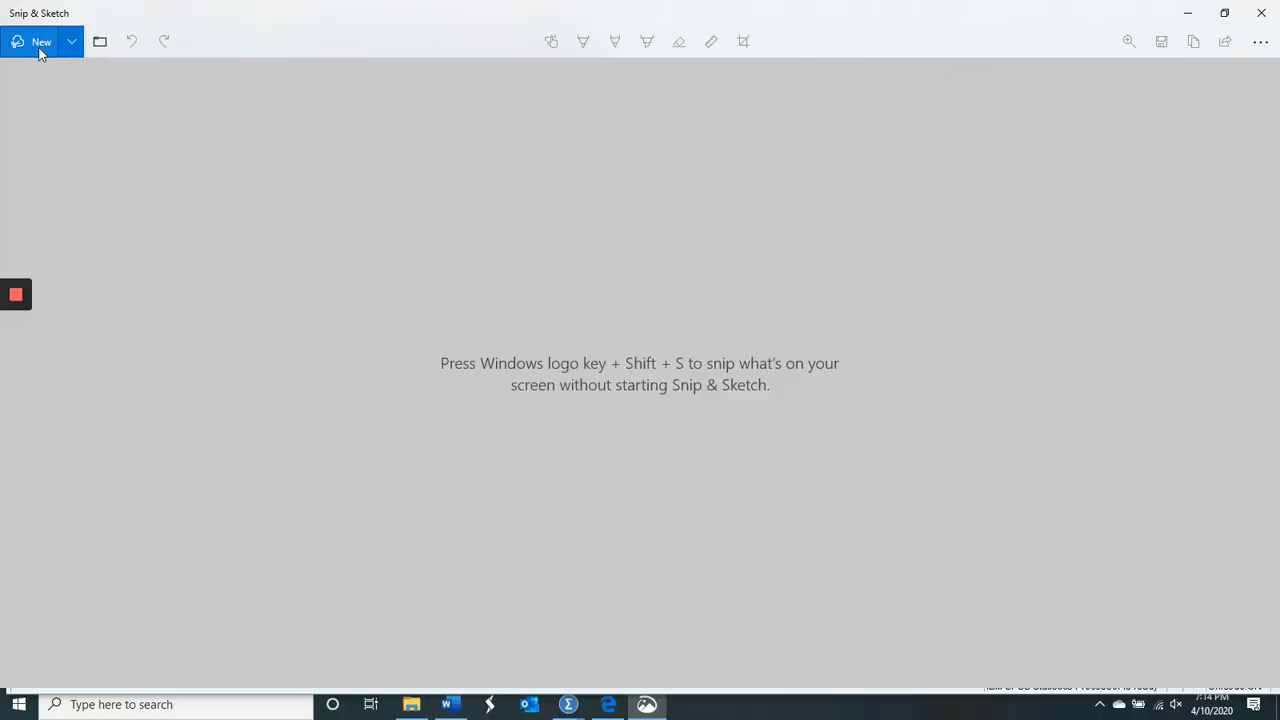
{"action": "left_click", "coordinate": [39, 46]}
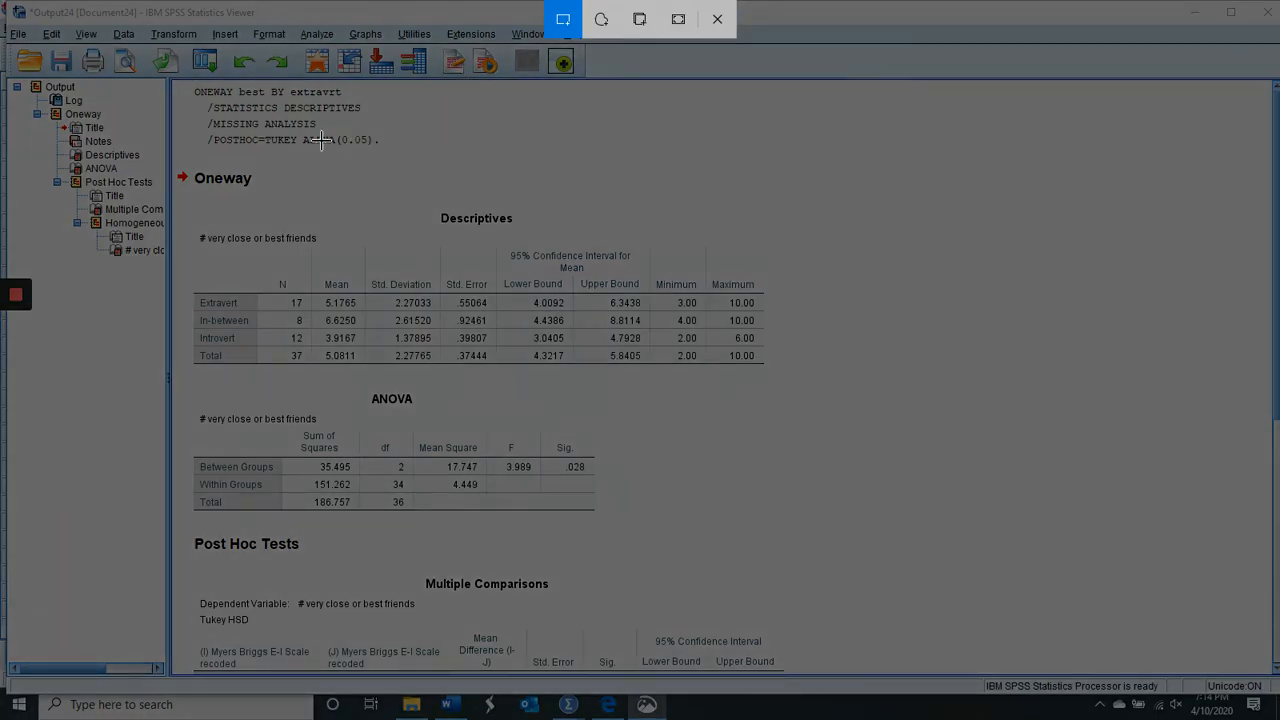
{"action": "mouse_move", "coordinate": [178, 162]}
{"action": "left_mouse_down"}
{"action": "mouse_move", "coordinate": [478, 222]}
{"action": "mouse_move", "coordinate": [643, 290]}
{"action": "mouse_move", "coordinate": [640, 350]}
{"action": "mouse_move", "coordinate": [776, 533]}
{"action": "left_mouse_up"}
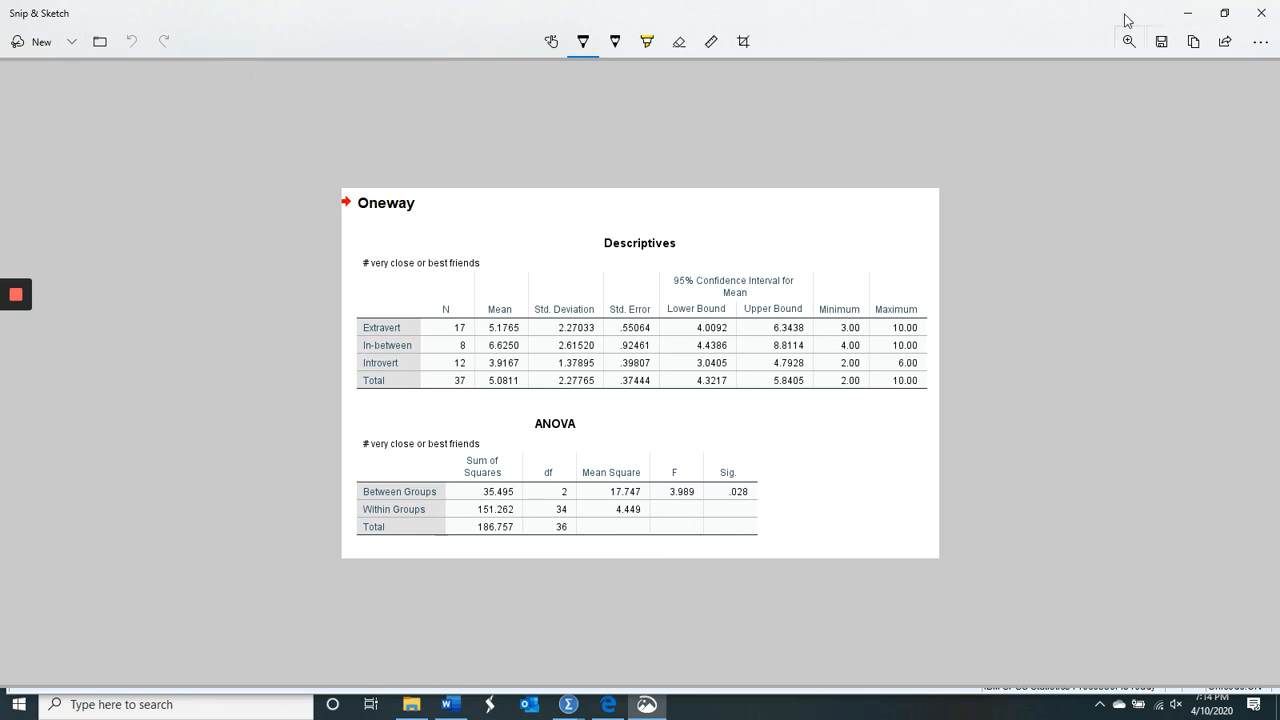
{"action": "left_click", "coordinate": [1128, 44]}
{"action": "mouse_move", "coordinate": [1100, 82]}
{"action": "left_mouse_down"}
{"action": "mouse_move", "coordinate": [1034, 84]}
{"action": "mouse_move", "coordinate": [1081, 84]}
{"action": "left_mouse_up"}
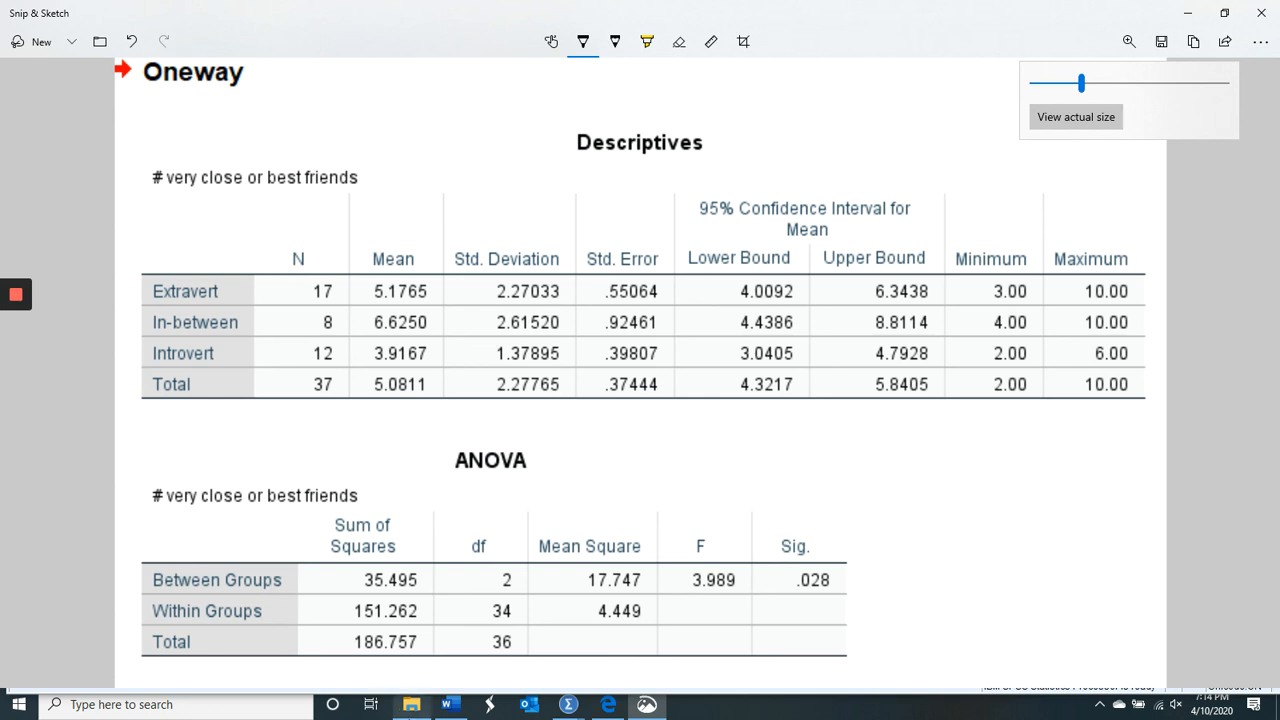
Check the Lab 5 SPSS Output files on the Canvas page in Edge, then return to Snip & Sketch.
{"action": "left_click", "coordinate": [607, 708]}
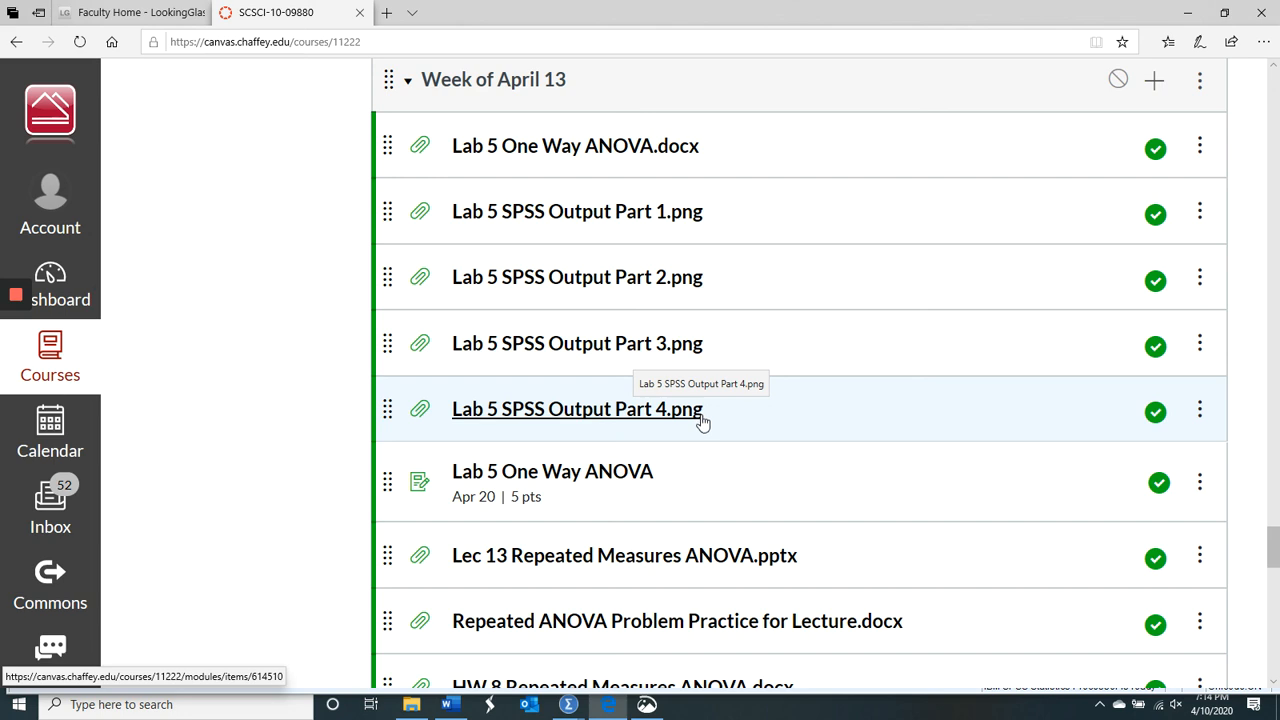
{"action": "left_click", "coordinate": [647, 705]}
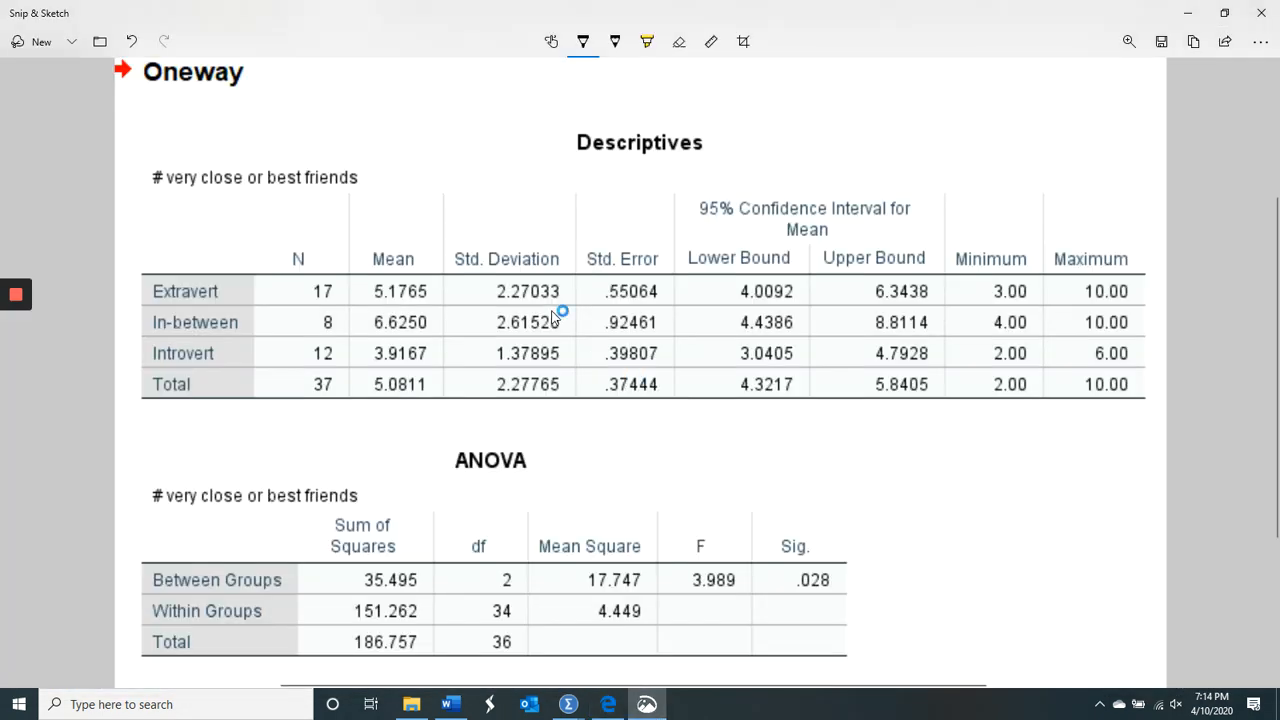
Mark the Mean and Std. Deviation headings with black pen lines and box the Extravert, In-between and Introvert row labels.
{"action": "left_click", "coordinate": [583, 45]}
{"action": "left_click", "coordinate": [477, 111]}
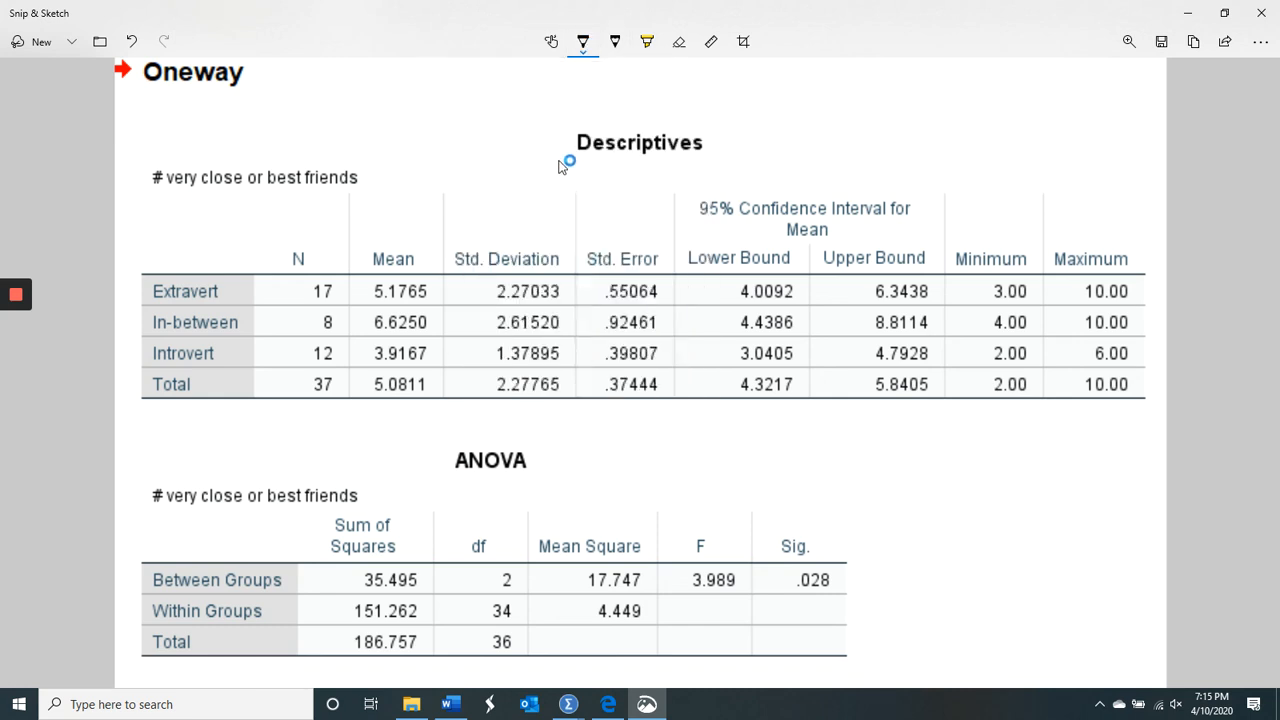
{"action": "left_click_drag", "start_coordinate": [364, 237], "coordinate": [540, 236]}
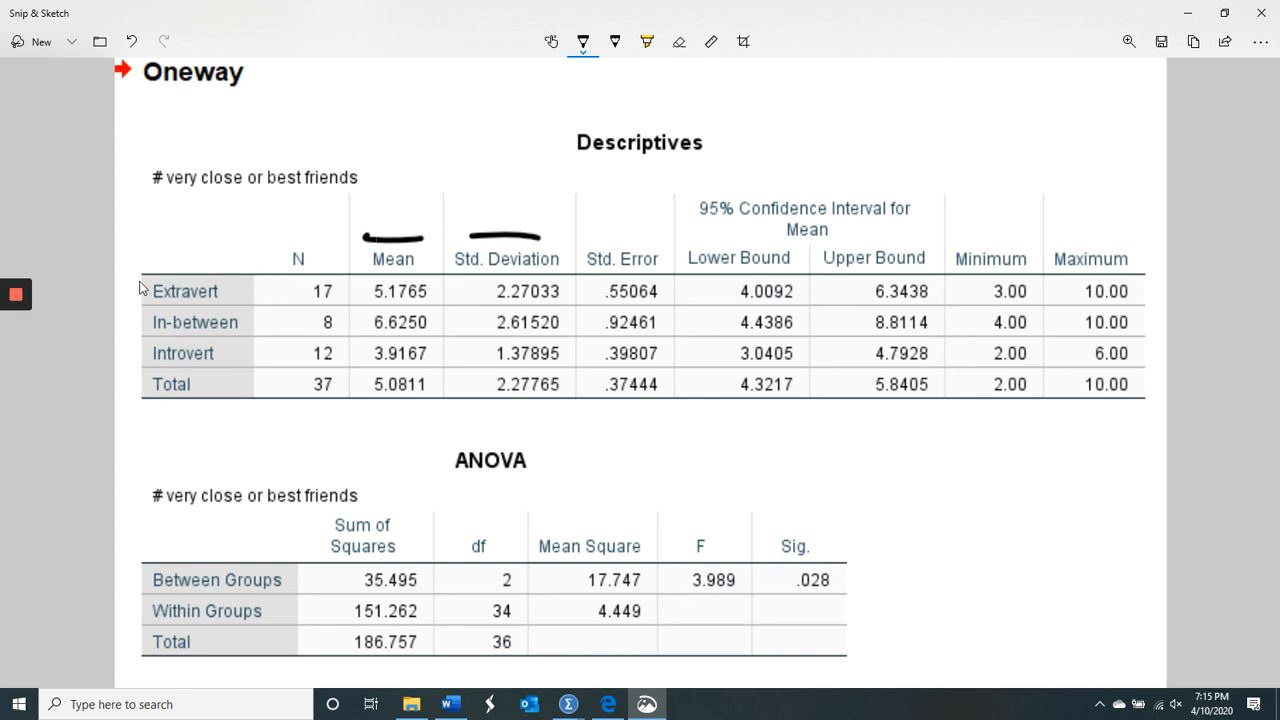
{"action": "left_click_drag", "start_coordinate": [139, 281], "coordinate": [133, 352]}
{"action": "mouse_move", "coordinate": [237, 377]}
{"action": "left_mouse_down"}
{"action": "mouse_move", "coordinate": [252, 305]}
{"action": "mouse_move", "coordinate": [243, 268]}
{"action": "mouse_move", "coordinate": [141, 290]}
{"action": "left_mouse_up"}
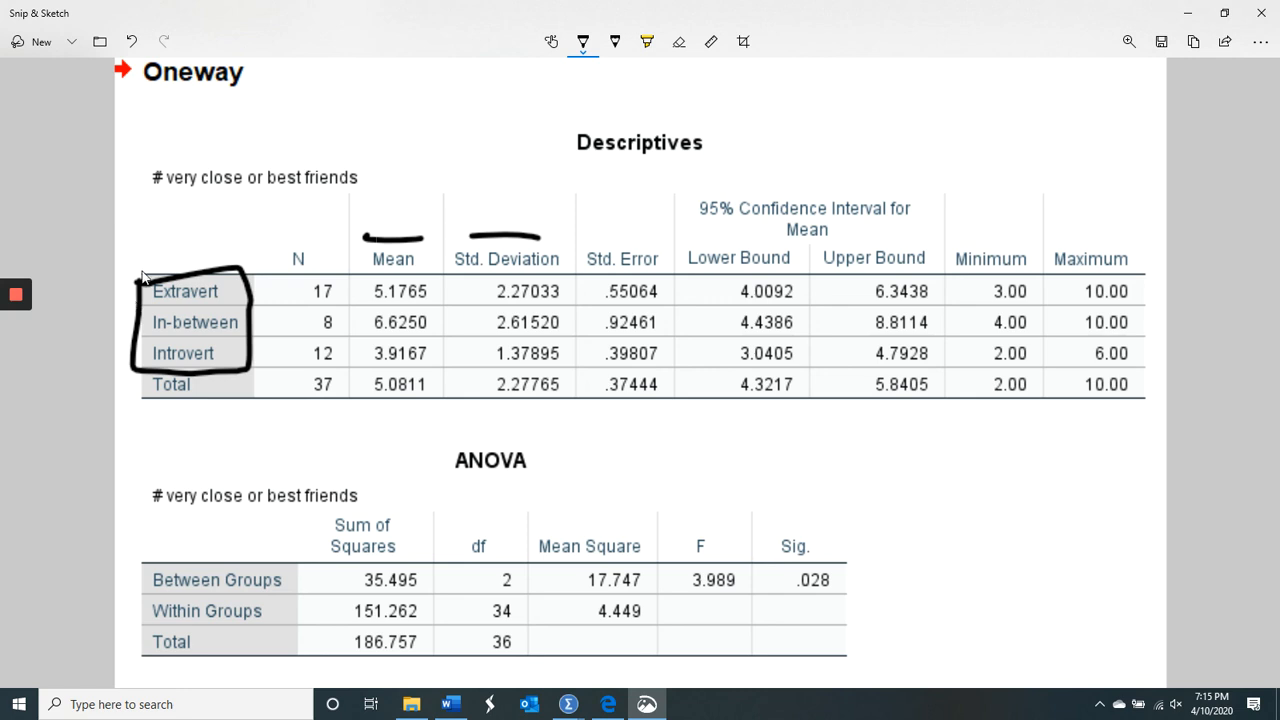
Add black pen marks beside the In-between and Introvert rows and above the Mean and Std. Deviation headings.
{"action": "mouse_move", "coordinate": [115, 348]}
{"action": "left_mouse_down"}
{"action": "mouse_move", "coordinate": [131, 353]}
{"action": "mouse_move", "coordinate": [152, 321]}
{"action": "left_mouse_up"}
{"action": "left_click_drag", "start_coordinate": [421, 204], "coordinate": [408, 217]}
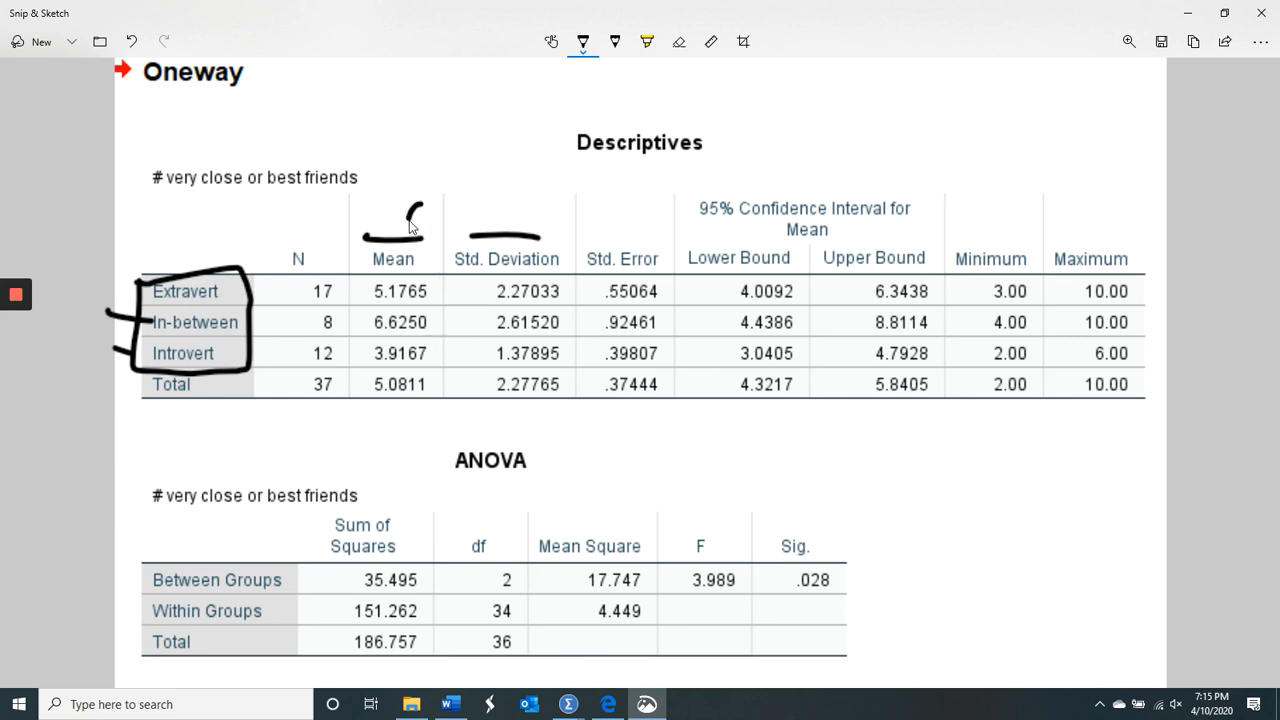
{"action": "left_click_drag", "start_coordinate": [530, 162], "coordinate": [531, 234]}
Circle the "# very close or best friends" label above the Descriptives table and the whole ANOVA table in black pen, and close the snip.
{"action": "mouse_move", "coordinate": [134, 161]}
{"action": "left_mouse_down"}
{"action": "mouse_move", "coordinate": [137, 220]}
{"action": "mouse_move", "coordinate": [283, 217]}
{"action": "mouse_move", "coordinate": [365, 150]}
{"action": "mouse_move", "coordinate": [165, 136]}
{"action": "mouse_move", "coordinate": [112, 176]}
{"action": "left_mouse_up"}
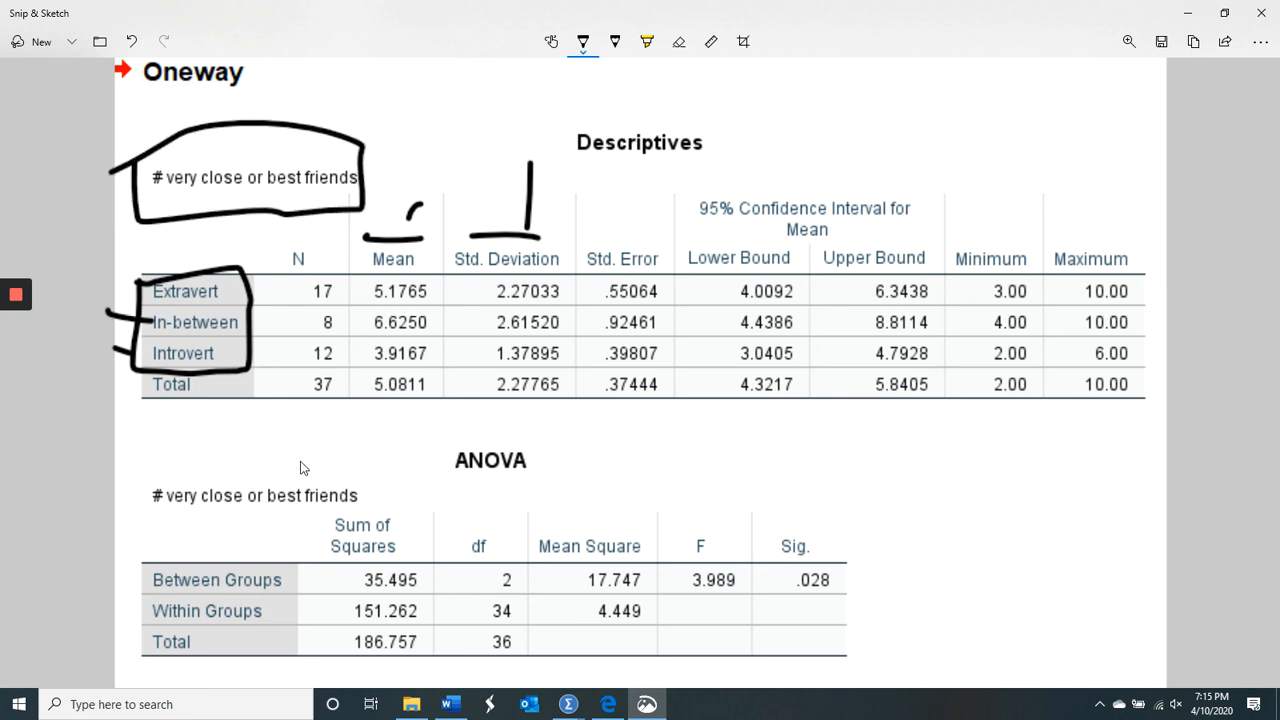
{"action": "mouse_move", "coordinate": [136, 461]}
{"action": "left_mouse_down"}
{"action": "mouse_move", "coordinate": [122, 592]}
{"action": "mouse_move", "coordinate": [186, 672]}
{"action": "mouse_move", "coordinate": [517, 660]}
{"action": "mouse_move", "coordinate": [912, 603]}
{"action": "mouse_move", "coordinate": [810, 492]}
{"action": "mouse_move", "coordinate": [487, 434]}
{"action": "mouse_move", "coordinate": [104, 472]}
{"action": "left_mouse_up"}
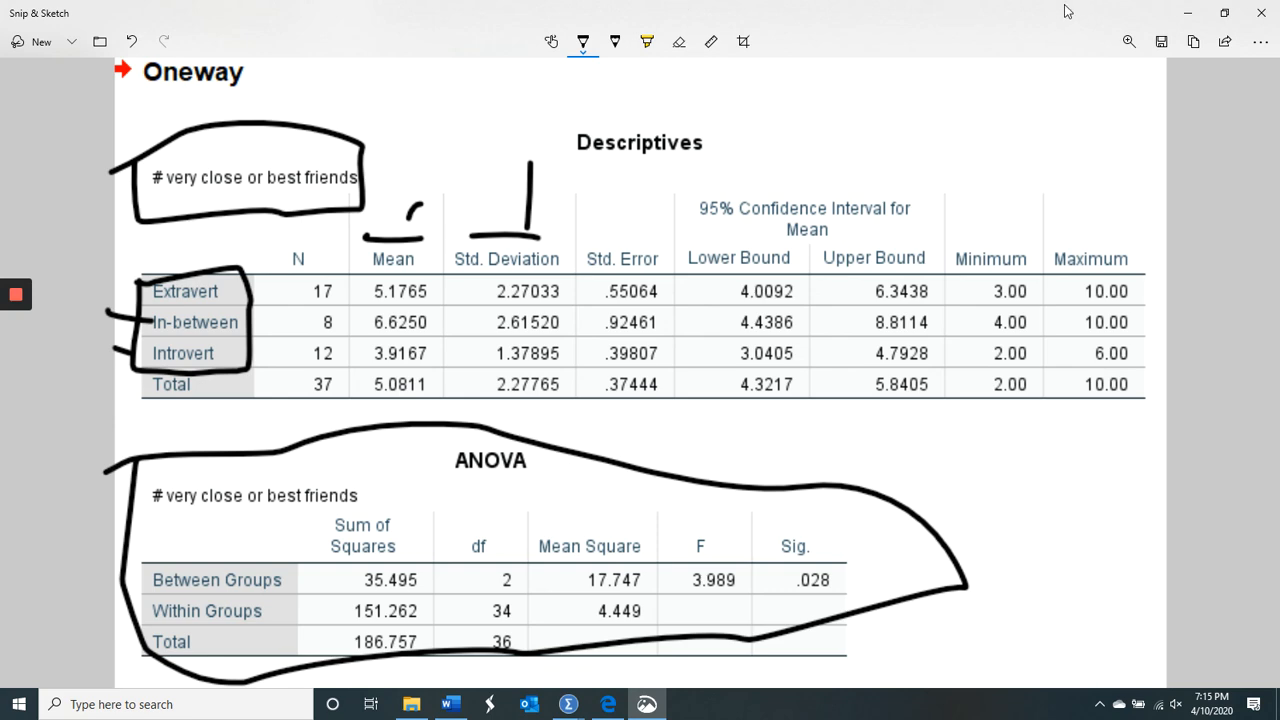
{"action": "left_click", "coordinate": [1260, 14]}
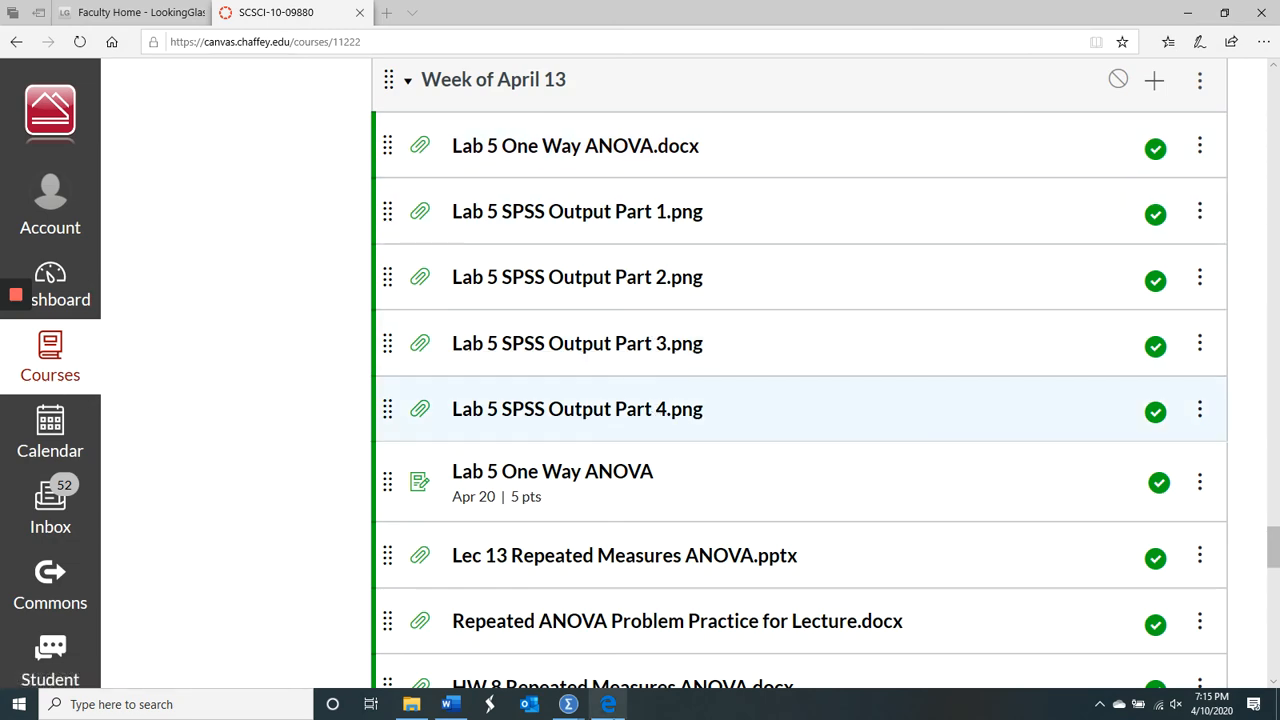
Bring up the SPSS output, switch to the Lab 5 One Way ANOVA document in Word, and review the instructions above question 2.
{"action": "left_click", "coordinate": [569, 705]}
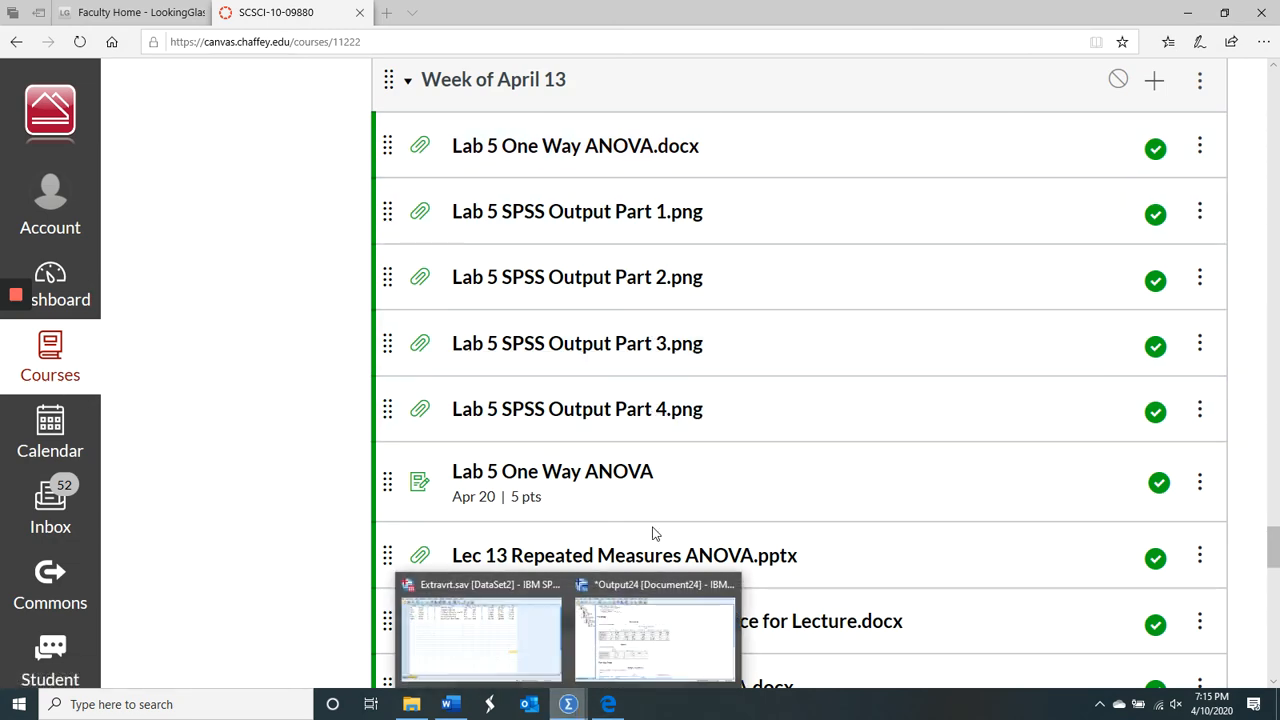
{"action": "left_click", "coordinate": [650, 622]}
{"action": "left_click", "coordinate": [450, 705]}
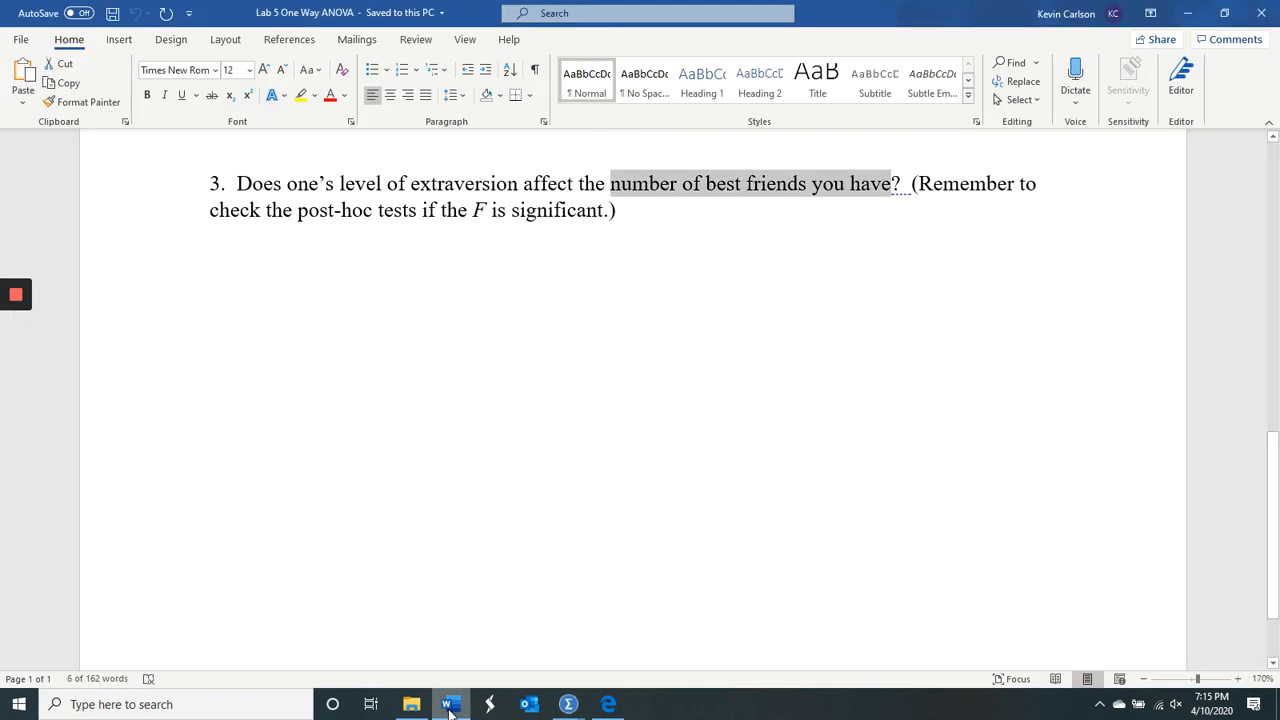
{"action": "left_click_drag", "start_coordinate": [1276, 430], "coordinate": [1276, 290]}
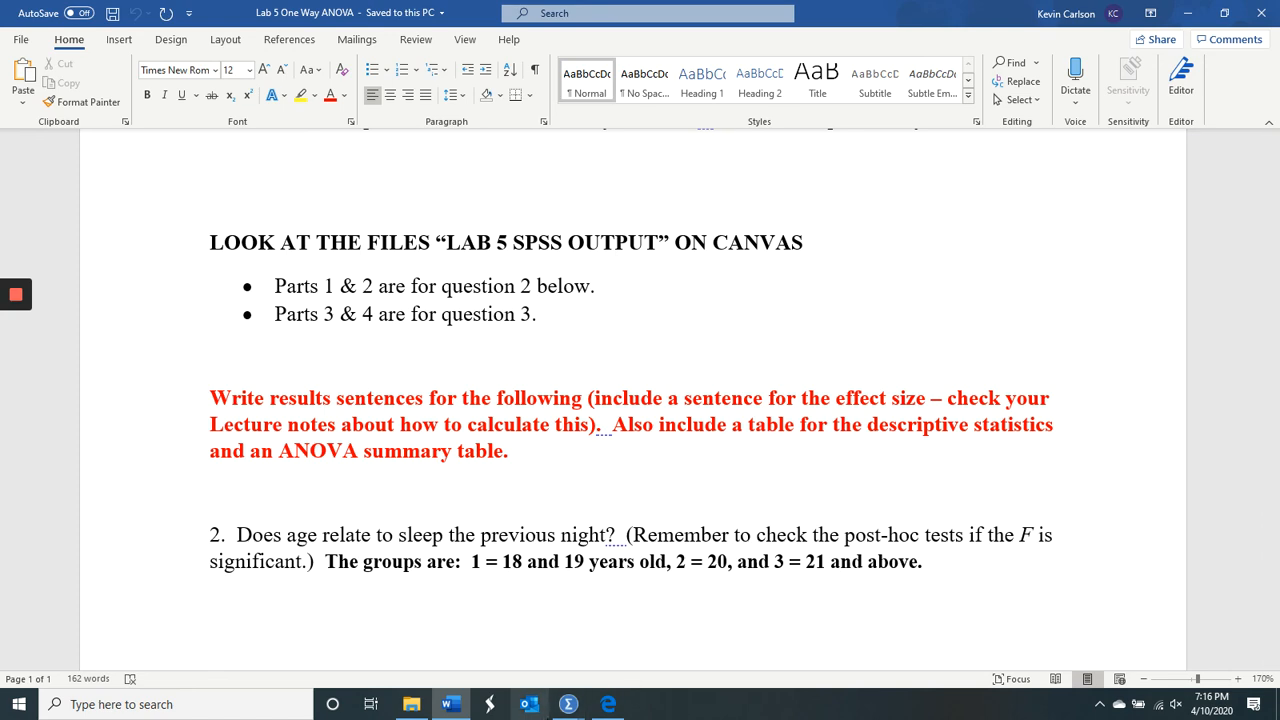
Switch to the Extravrt.sav data in SPSS and locate the One-Way ANOVA command under Compare Means without running it.
{"action": "left_click", "coordinate": [568, 704]}
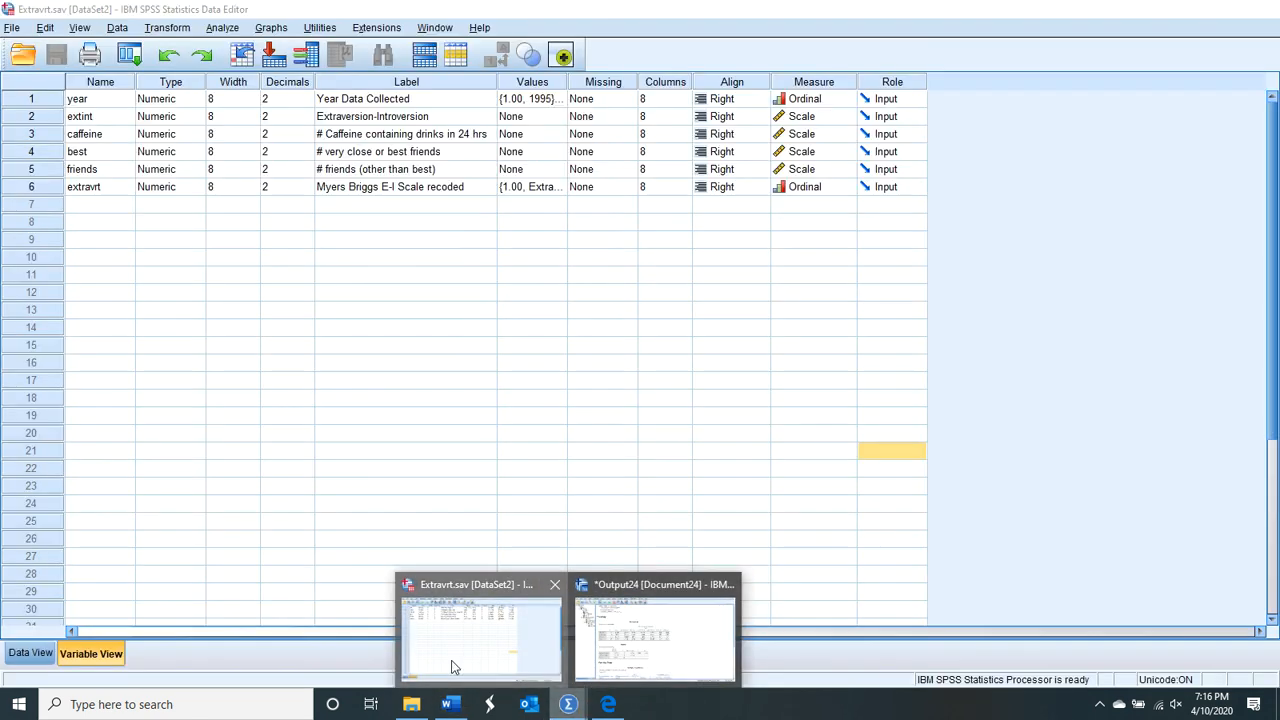
{"action": "left_click", "coordinate": [449, 664]}
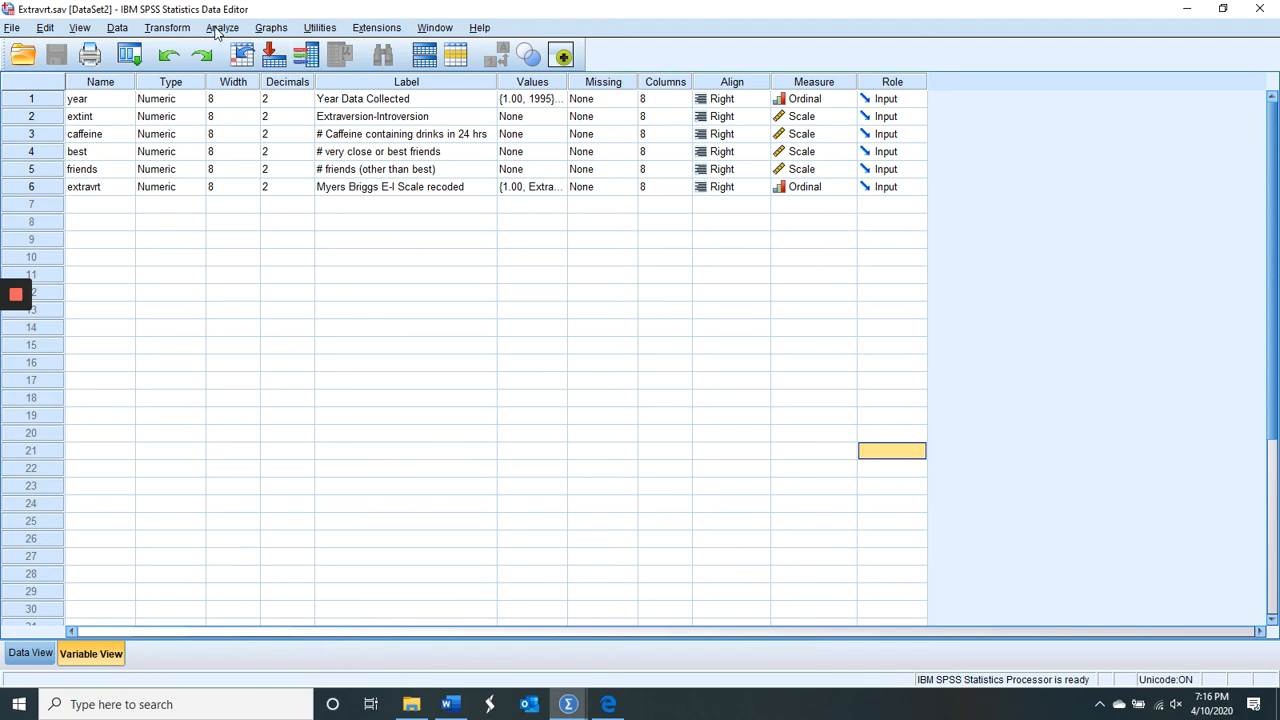
{"action": "left_click", "coordinate": [216, 30]}
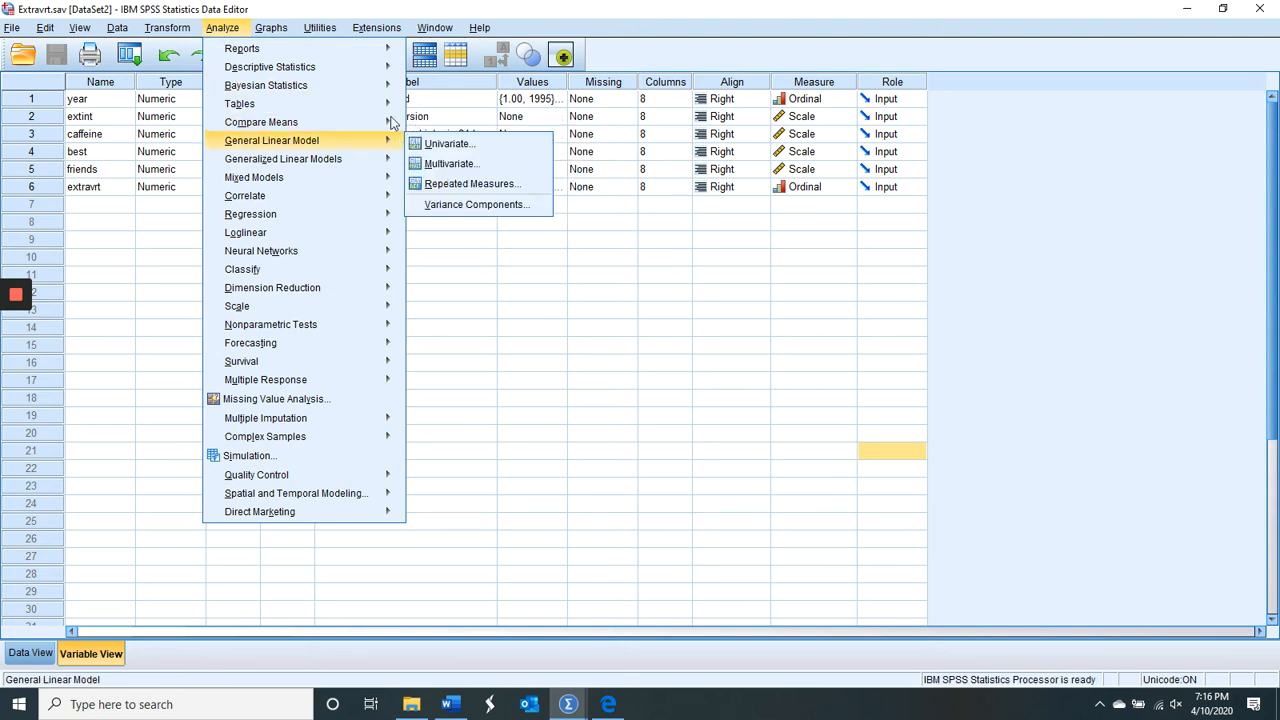
{"action": "mouse_move", "coordinate": [393, 131]}
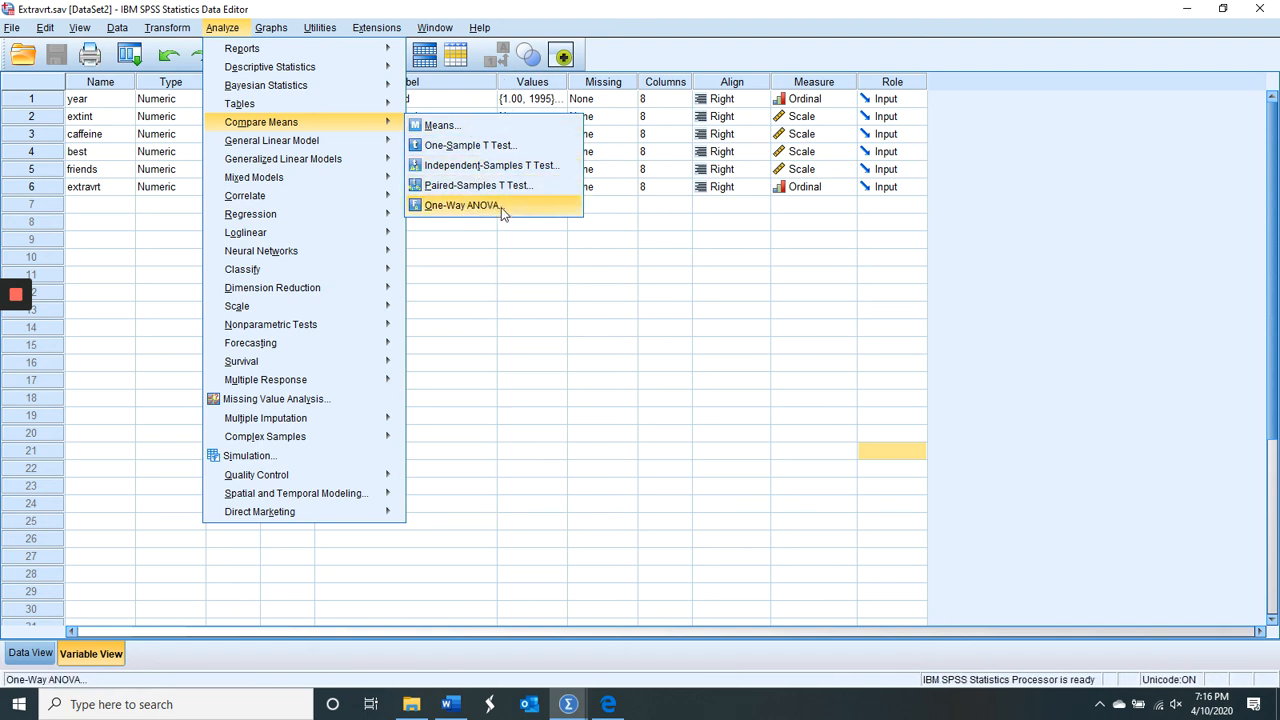
{"action": "left_click", "coordinate": [602, 7]}
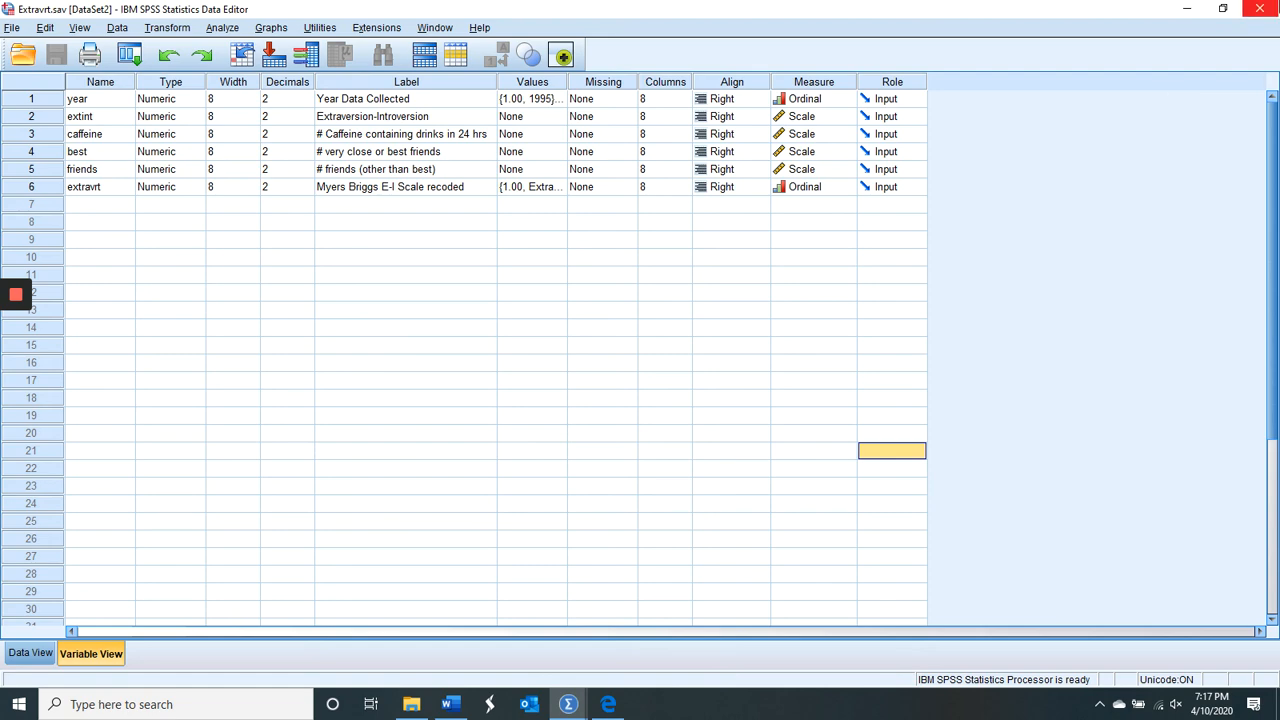
Exit SPSS Statistics and discard the unsaved output document.
{"action": "left_click", "coordinate": [1256, 9]}
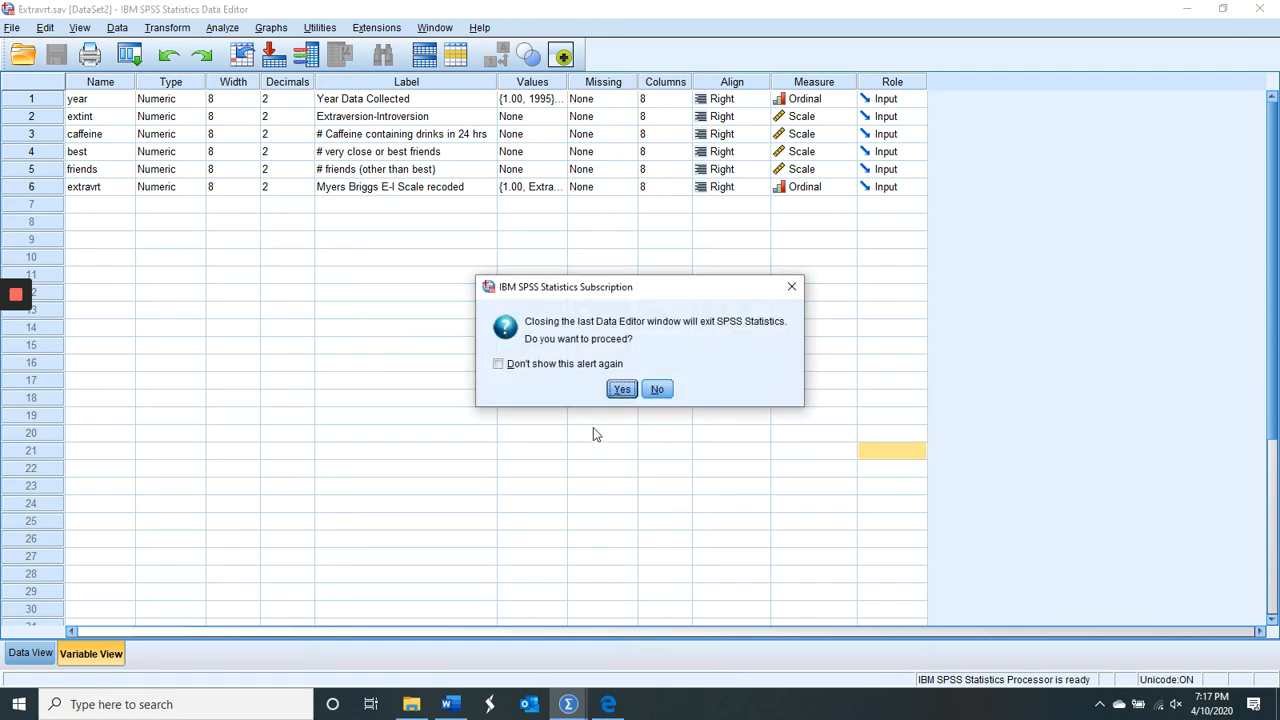
{"action": "left_click", "coordinate": [621, 389]}
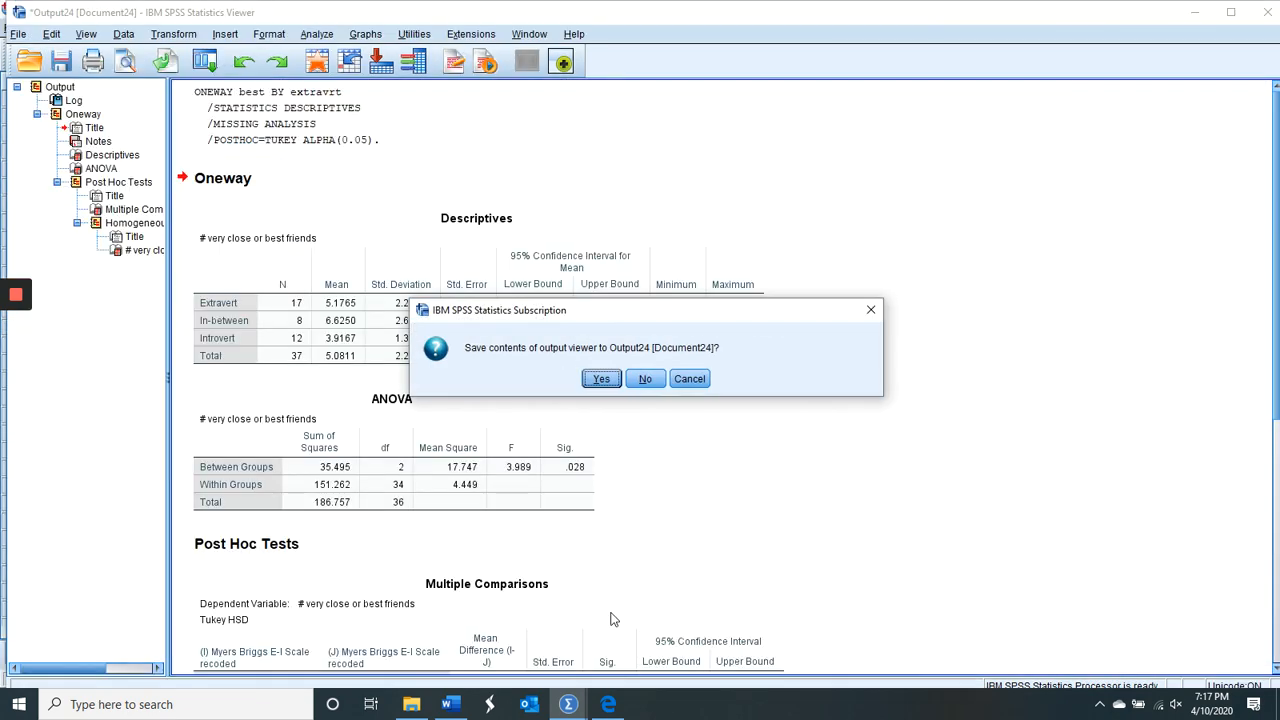
{"action": "left_click", "coordinate": [646, 380]}
{"action": "mouse_move", "coordinate": [16, 298]}
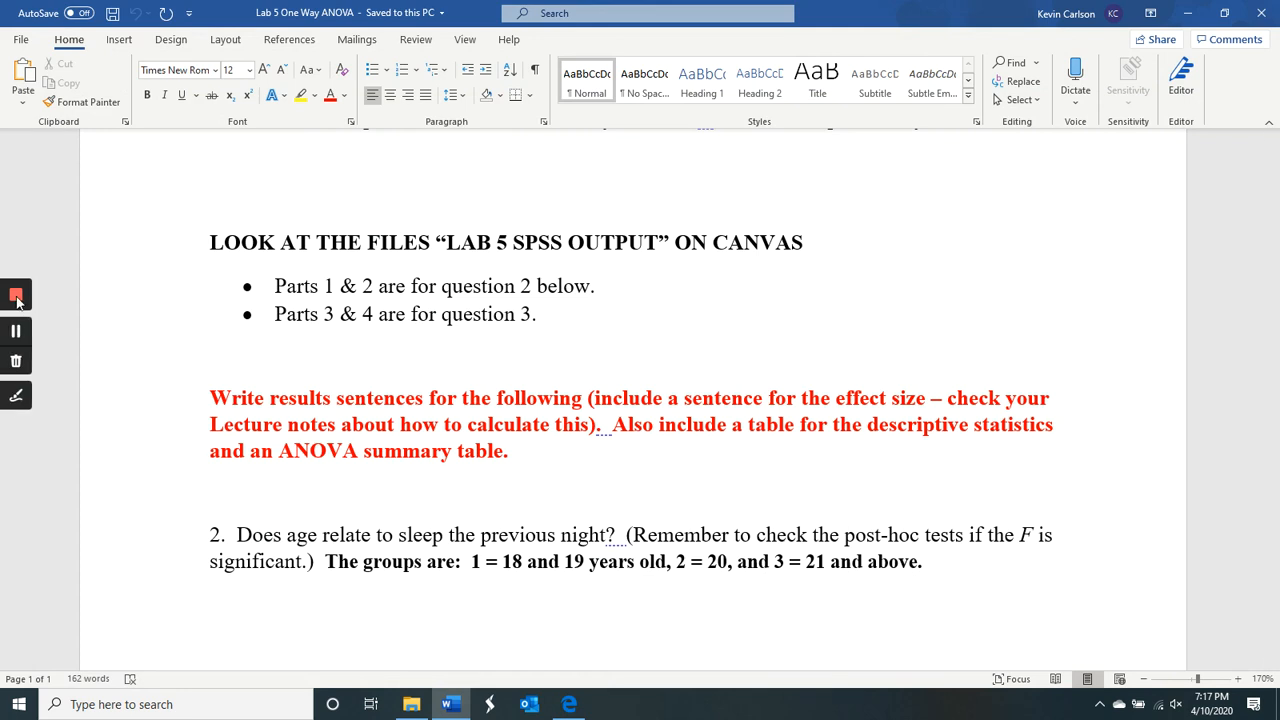